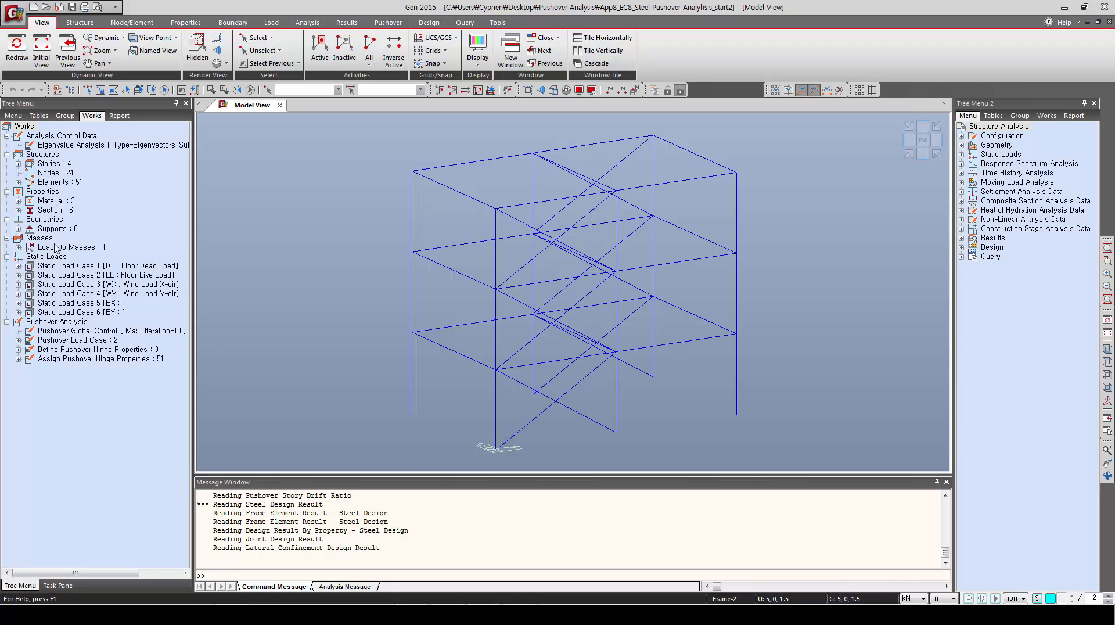
Step: Highlight the elements using the Column, Girder and Brace materials in turn, and briefly view the frame with its rendered section shapes
{"action": "left_click", "coordinate": [18, 201]}
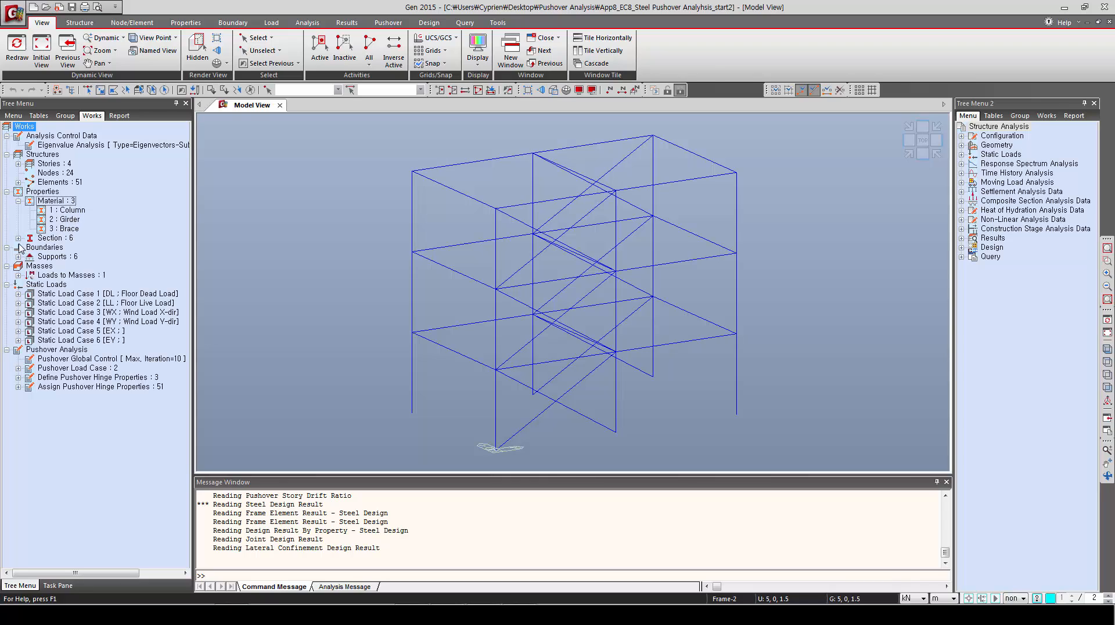
{"action": "left_click", "coordinate": [70, 211]}
{"action": "double_click", "coordinate": [70, 210]}
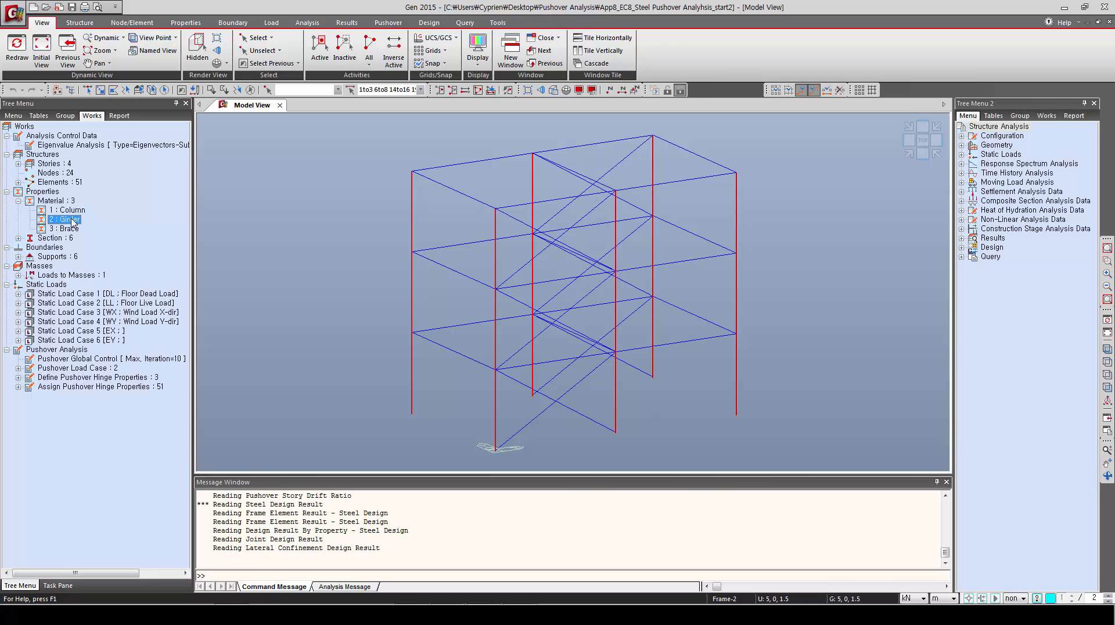
{"action": "double_click", "coordinate": [69, 220]}
{"action": "double_click", "coordinate": [70, 228]}
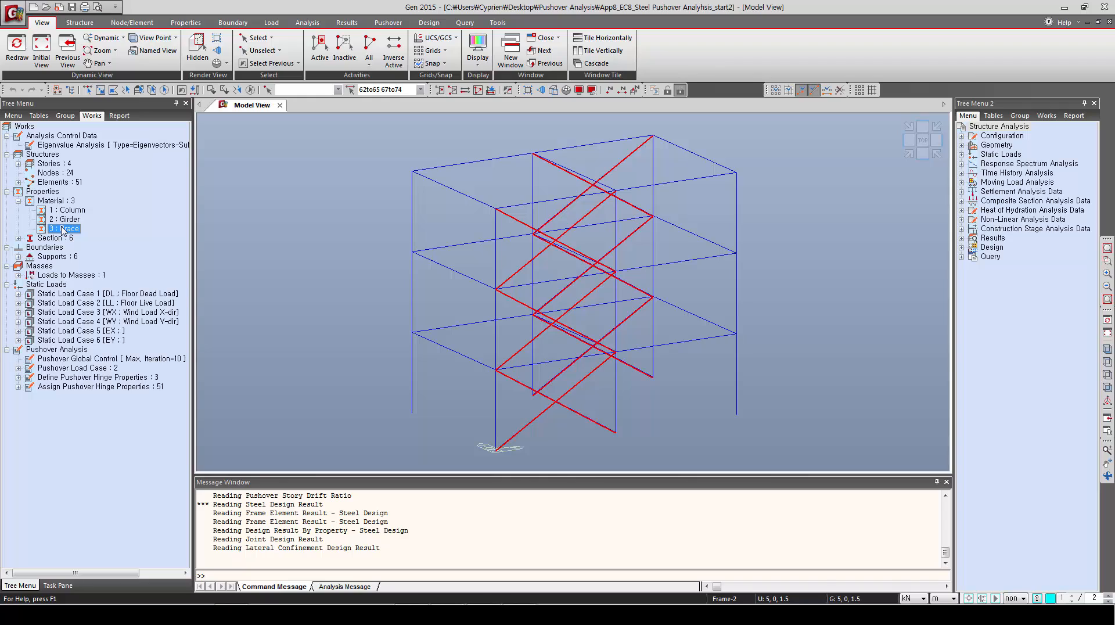
{"action": "left_click", "coordinate": [553, 90]}
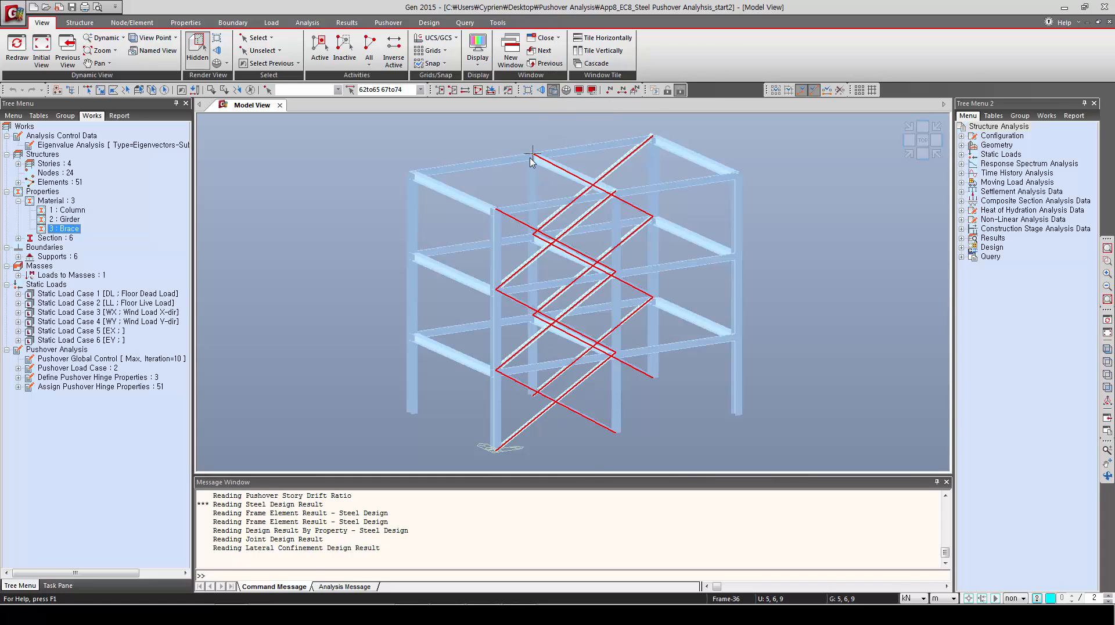
{"action": "left_click", "coordinate": [553, 90]}
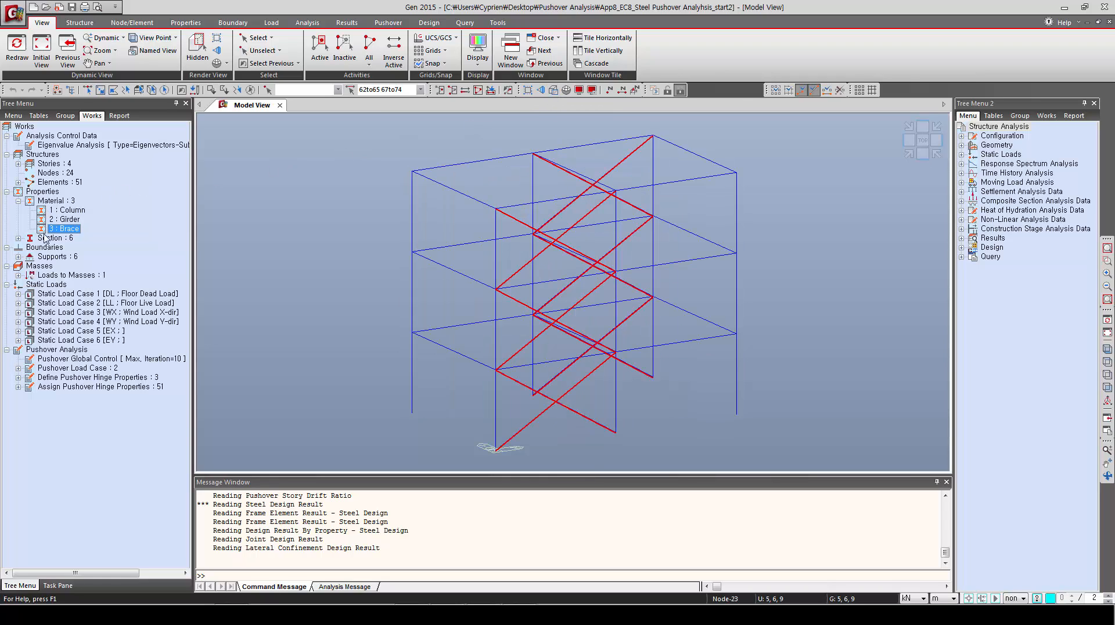
Step: Display the floor loads of the DL floor dead load case on the model and clear the element selection
{"action": "left_click", "coordinate": [19, 293]}
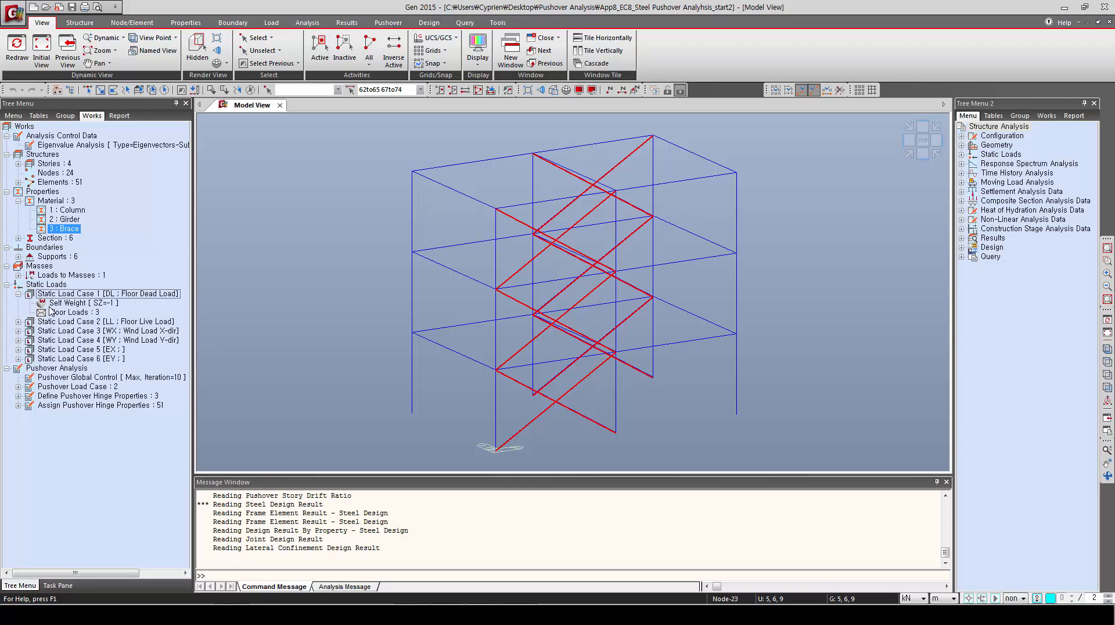
{"action": "left_click", "coordinate": [80, 312]}
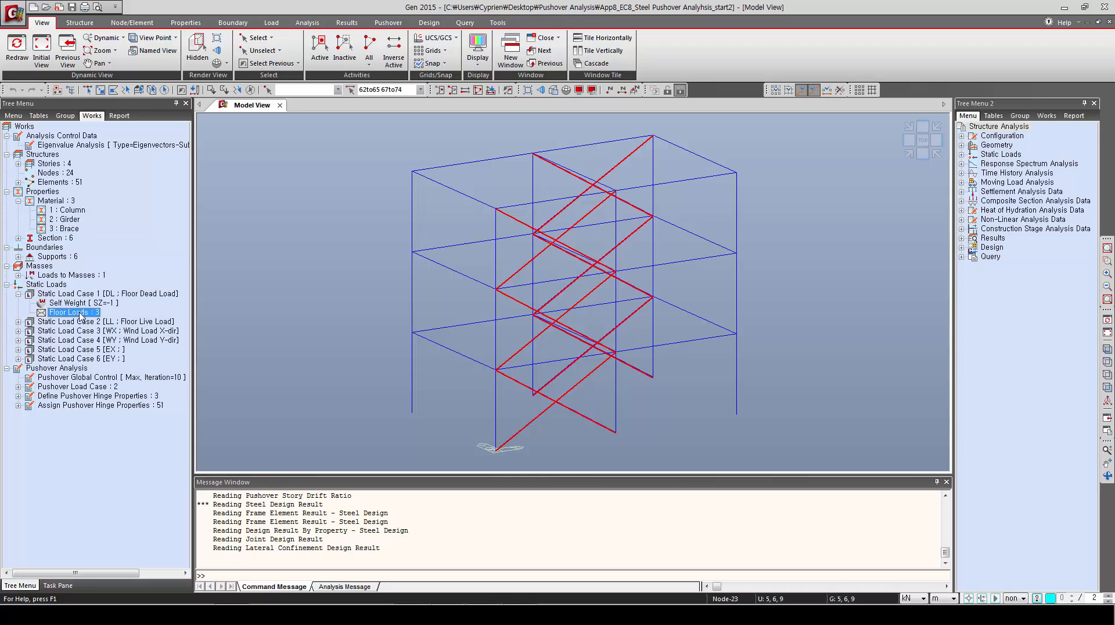
{"action": "right_click", "coordinate": [80, 314]}
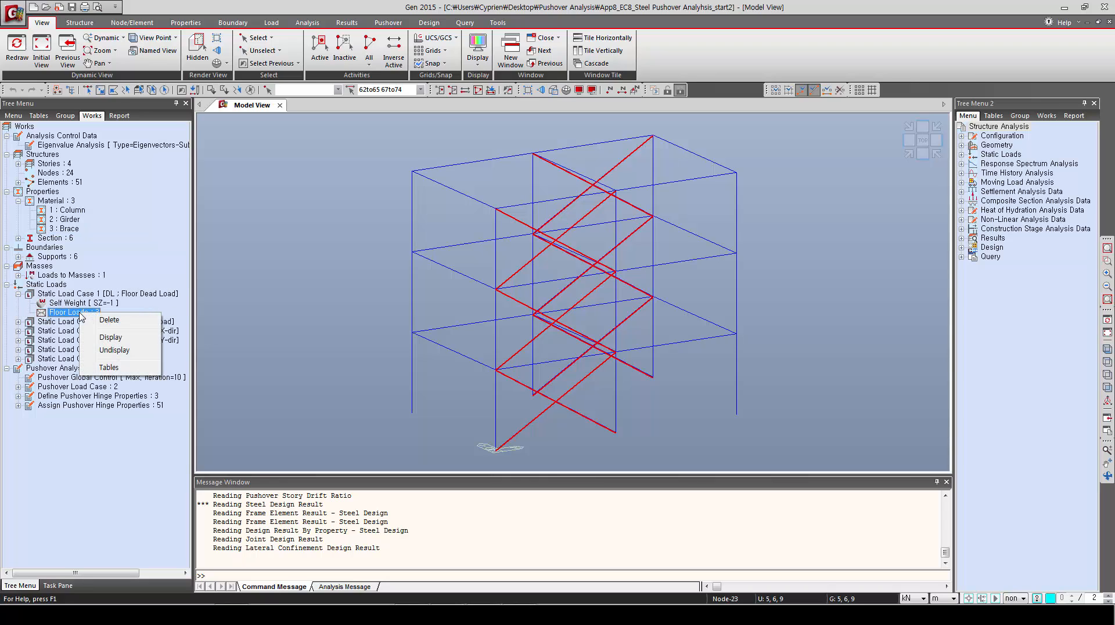
{"action": "left_click", "coordinate": [110, 337]}
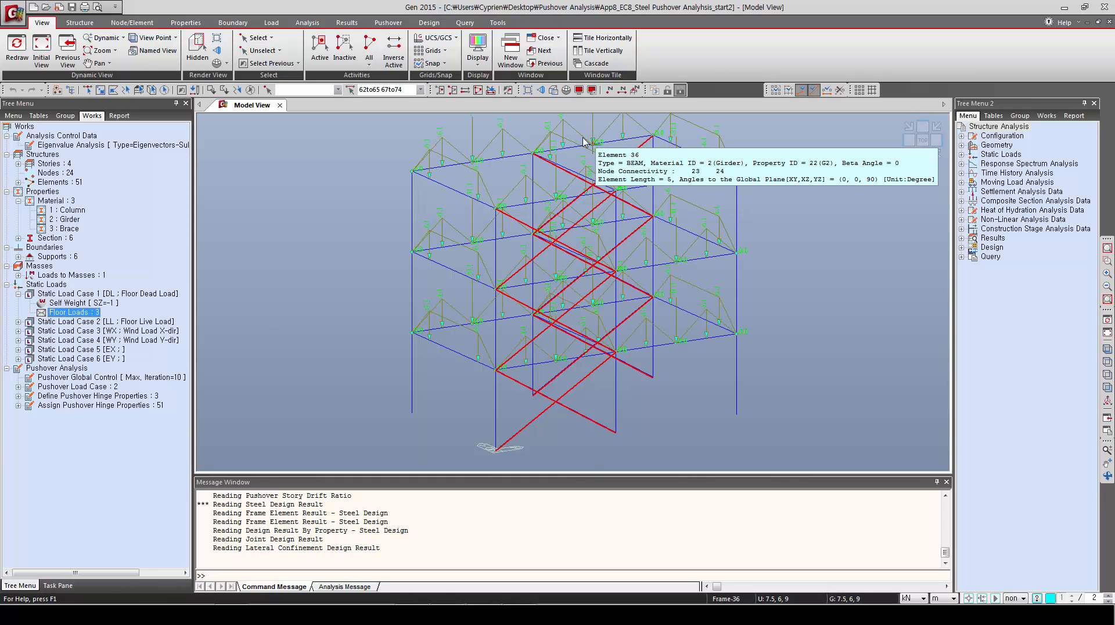
{"action": "left_click", "coordinate": [251, 90]}
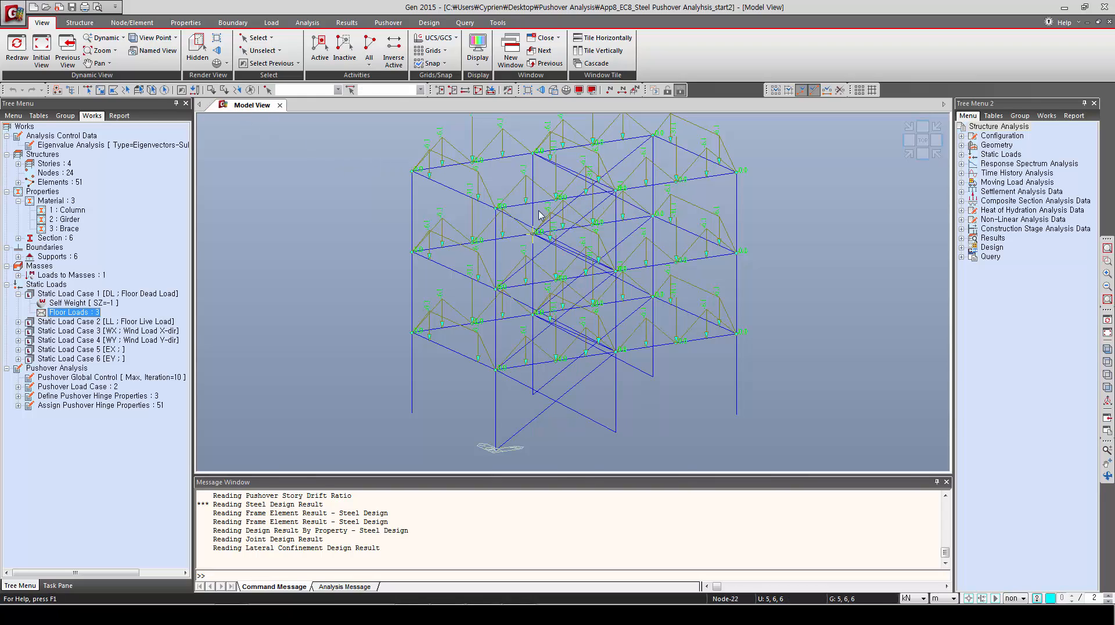
Step: List the loads contained in the LL, WX, WY, EX and EY static load cases
{"action": "left_click", "coordinate": [18, 321]}
{"action": "left_click", "coordinate": [18, 340]}
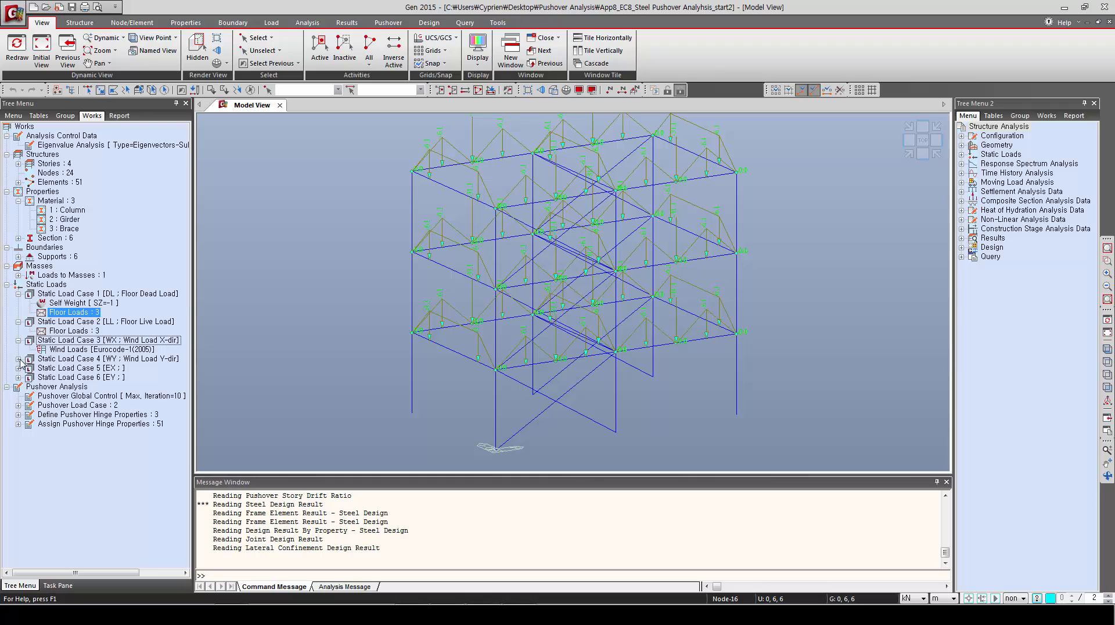
{"action": "left_click", "coordinate": [18, 358]}
{"action": "left_click", "coordinate": [19, 376]}
{"action": "left_click", "coordinate": [18, 395]}
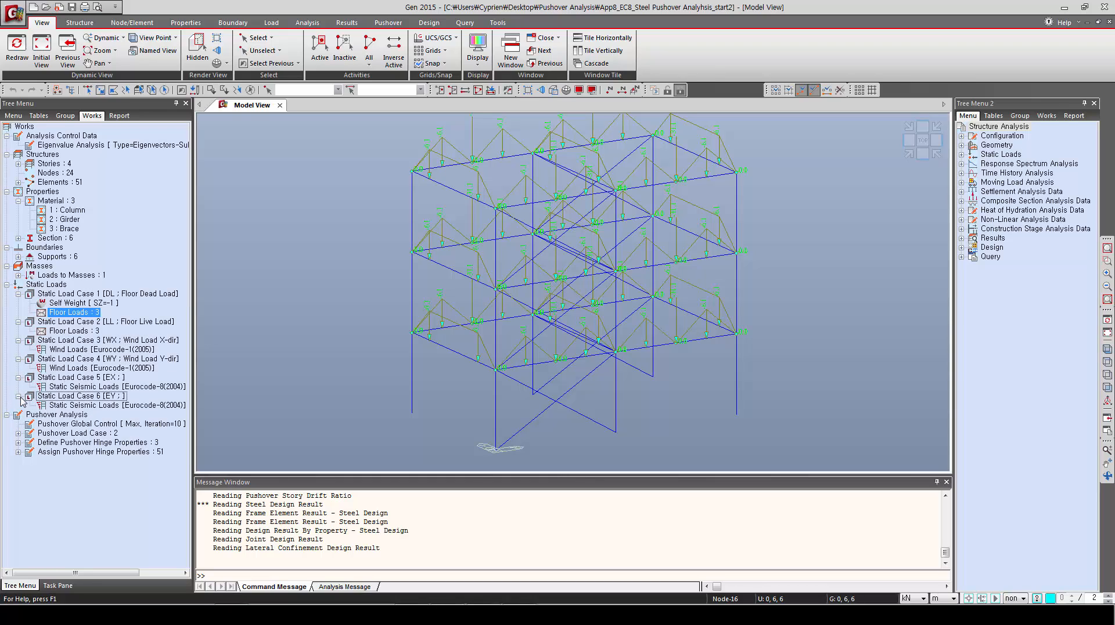
Step: Display the Eurocode-1(2005) wind loads on the model, first for load case WX and then for WY
{"action": "left_click", "coordinate": [77, 350]}
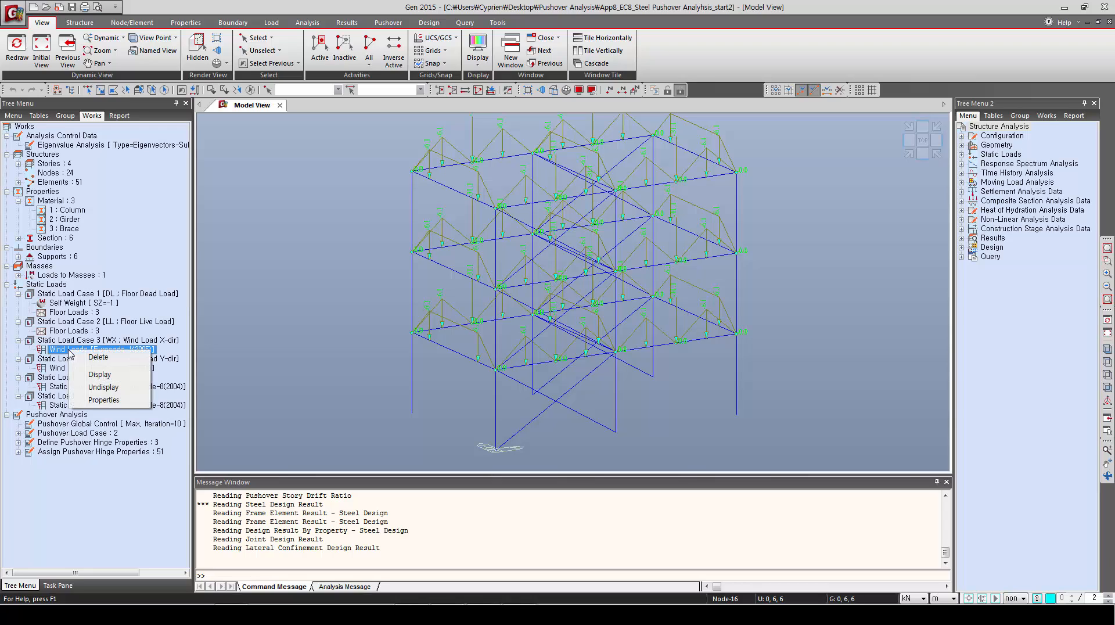
{"action": "right_click", "coordinate": [70, 350]}
{"action": "left_click", "coordinate": [93, 375]}
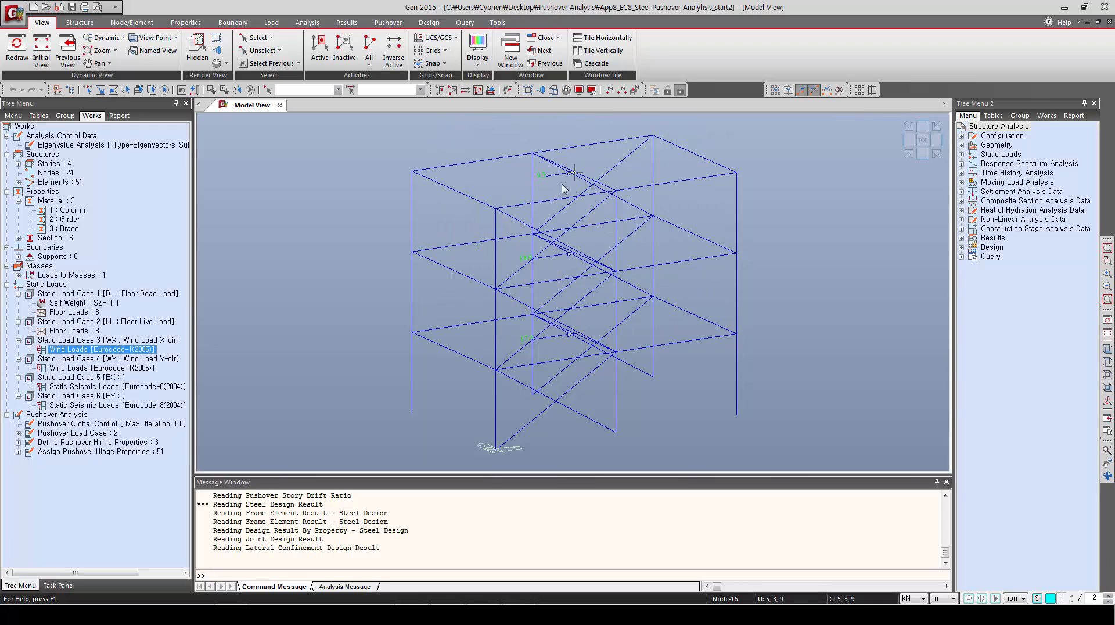
{"action": "left_click", "coordinate": [75, 368]}
{"action": "right_click", "coordinate": [75, 369]}
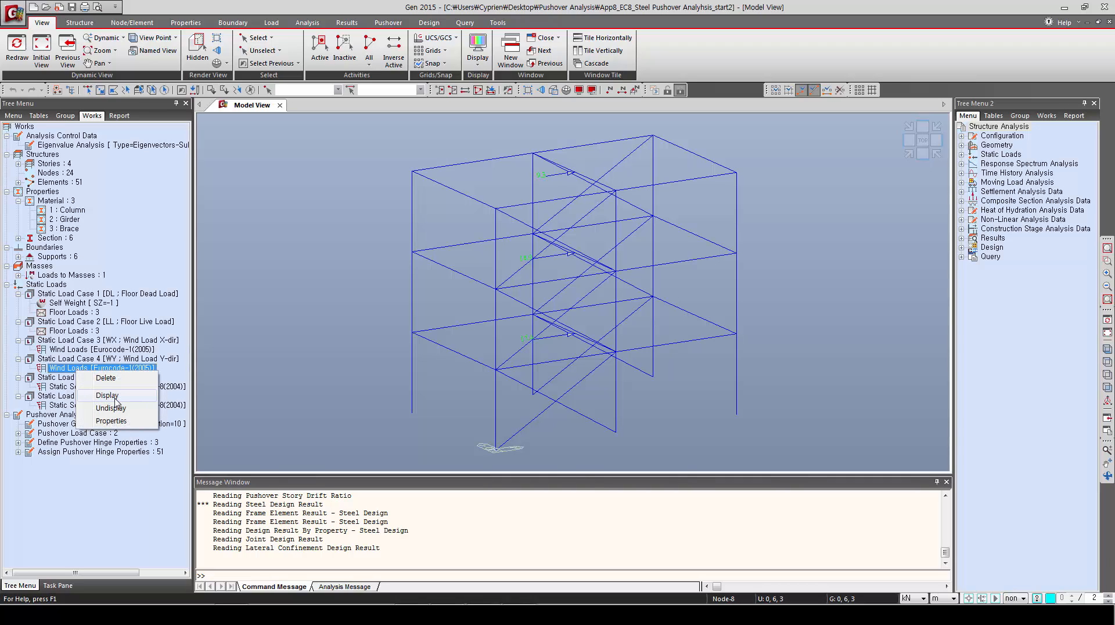
{"action": "left_click", "coordinate": [112, 396]}
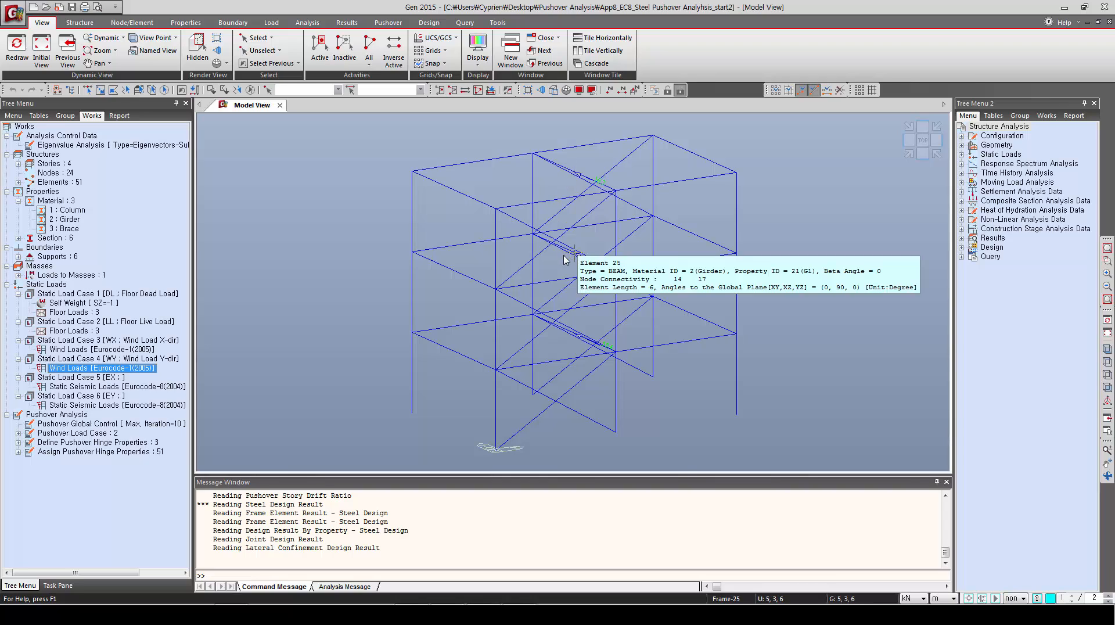
Step: Display the Eurocode-8(2004) static seismic loads on the model, first for load case EX and then for EY
{"action": "left_click", "coordinate": [76, 386]}
{"action": "right_click", "coordinate": [75, 386]}
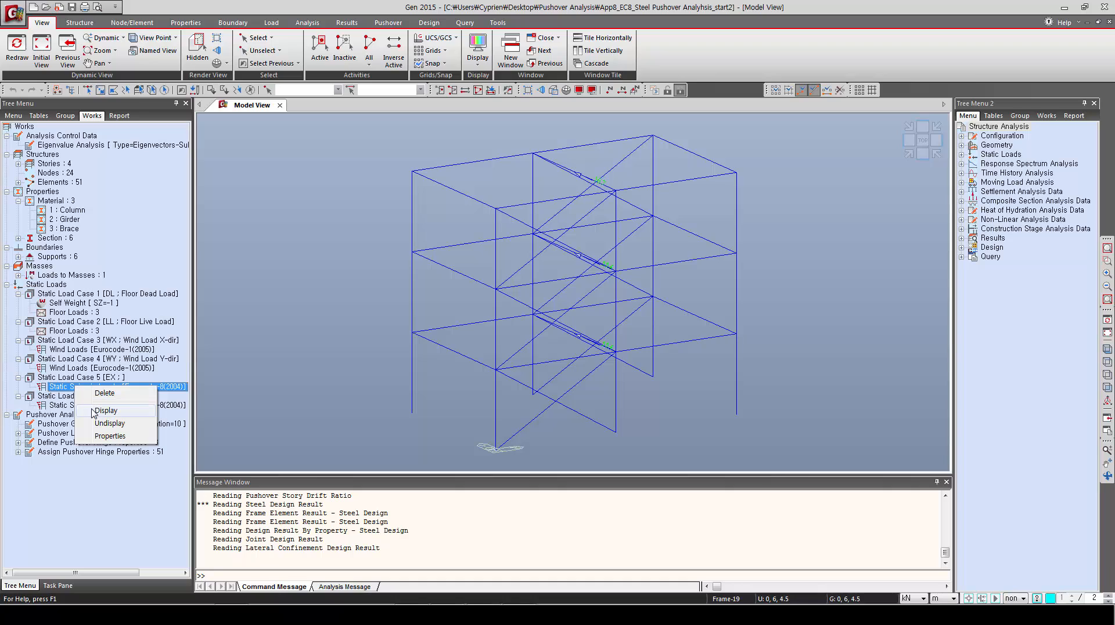
{"action": "left_click", "coordinate": [92, 412]}
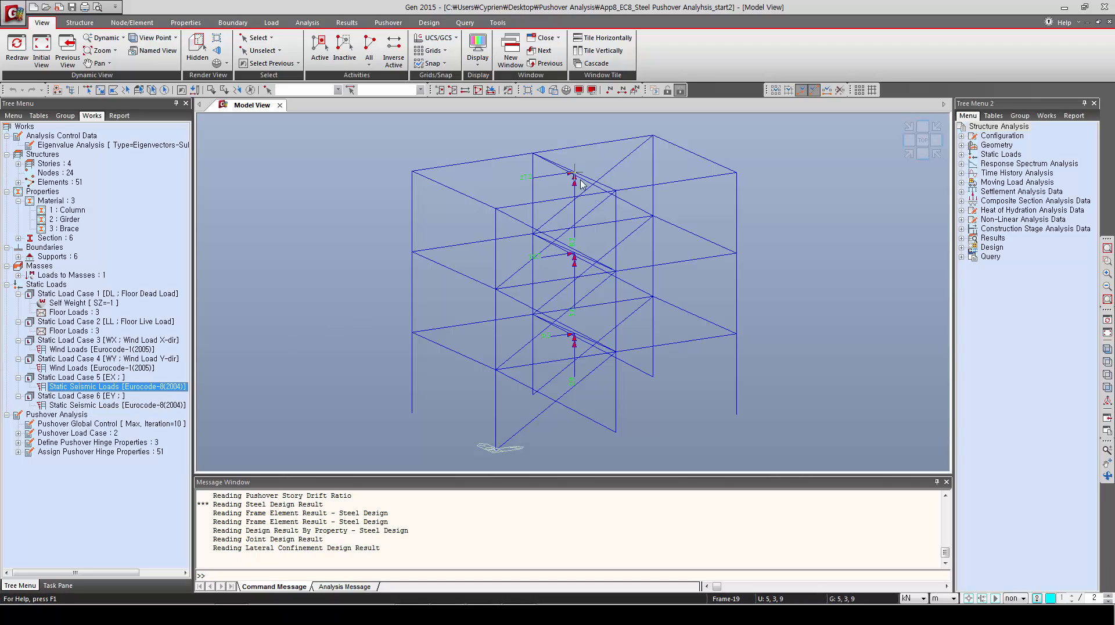
{"action": "left_click", "coordinate": [82, 407]}
{"action": "right_click", "coordinate": [83, 408]}
{"action": "left_click", "coordinate": [112, 434]}
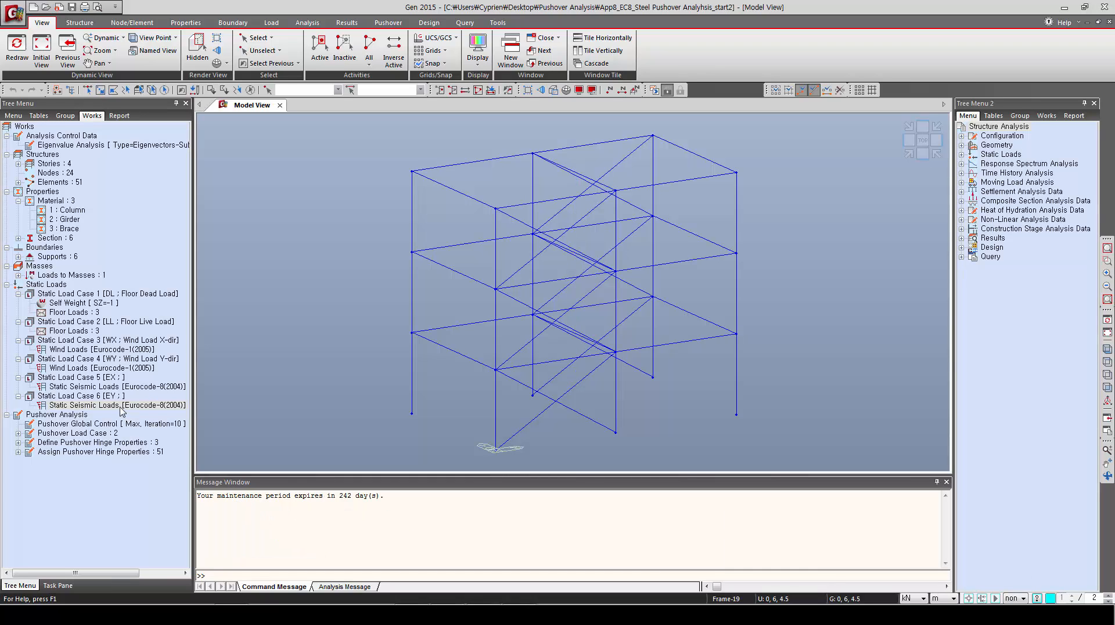
Step: Perform the structural analysis of the steel frame model
{"action": "left_click", "coordinate": [297, 23]}
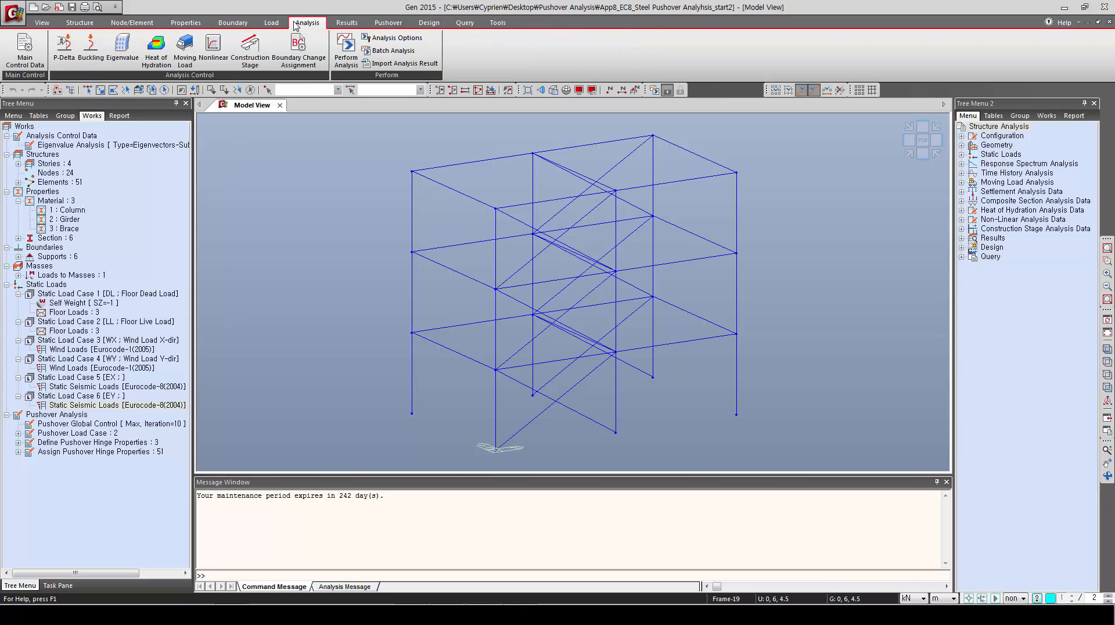
{"action": "left_click", "coordinate": [346, 49]}
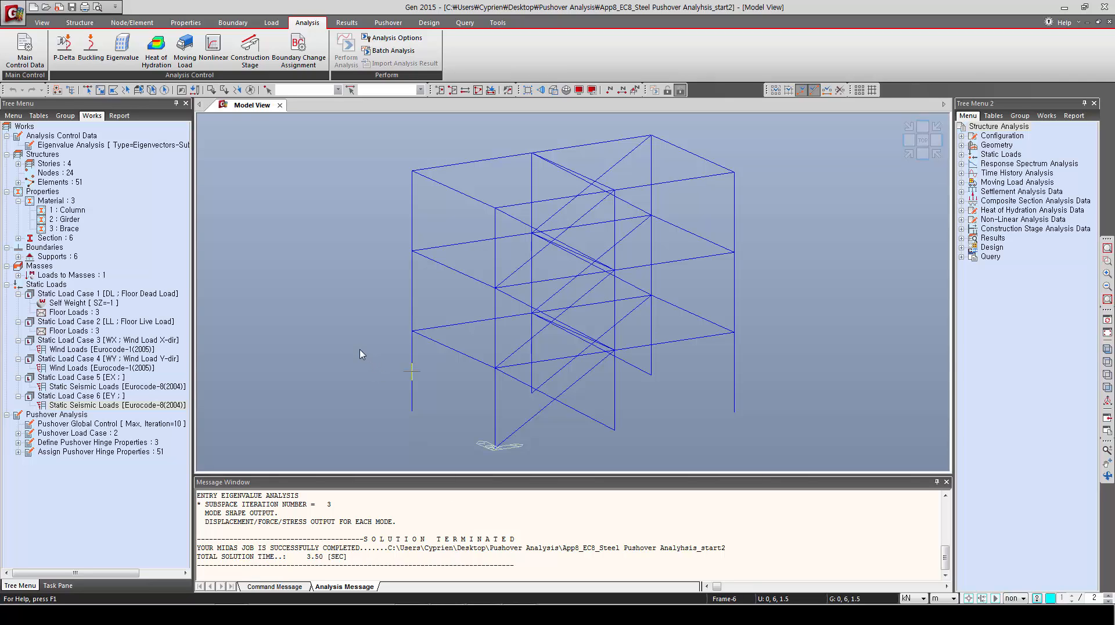
{"action": "mouse_move", "coordinate": [361, 354]}
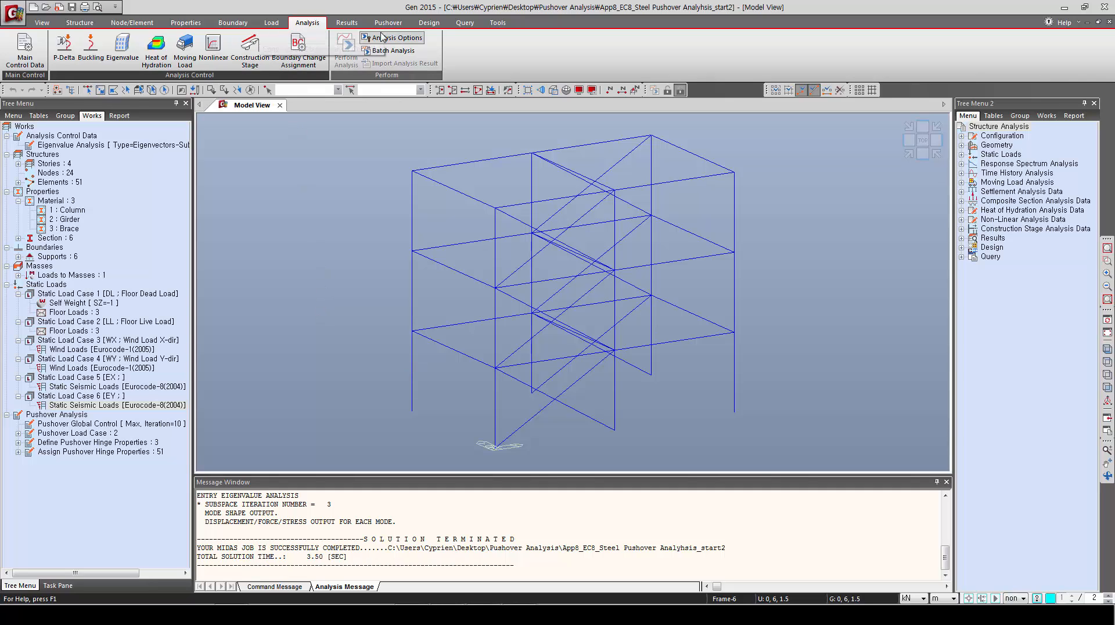
Step: Confirm Eurocode3:05 as the steel design code with the Recommended national annex and biaxial moments at the same location
{"action": "left_click", "coordinate": [429, 22]}
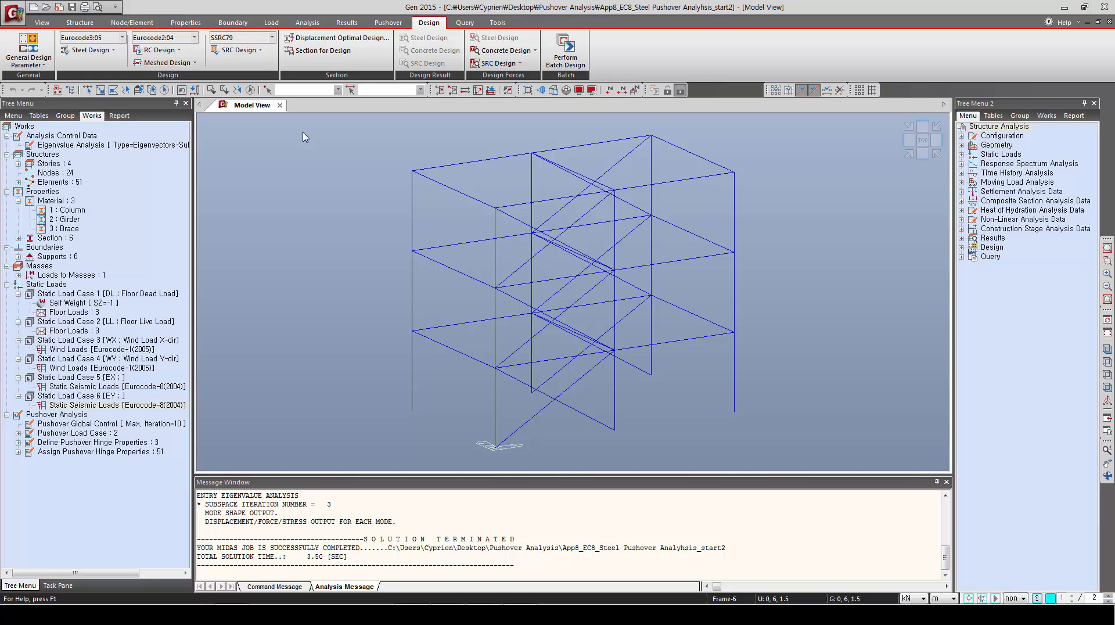
{"action": "left_click", "coordinate": [111, 51]}
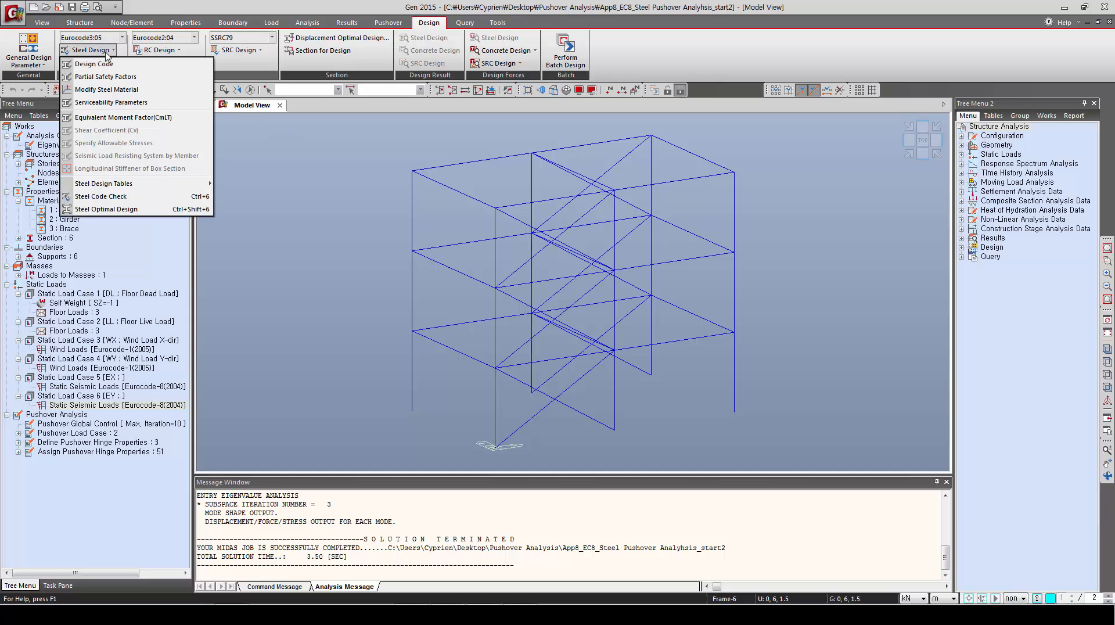
{"action": "left_click", "coordinate": [106, 65]}
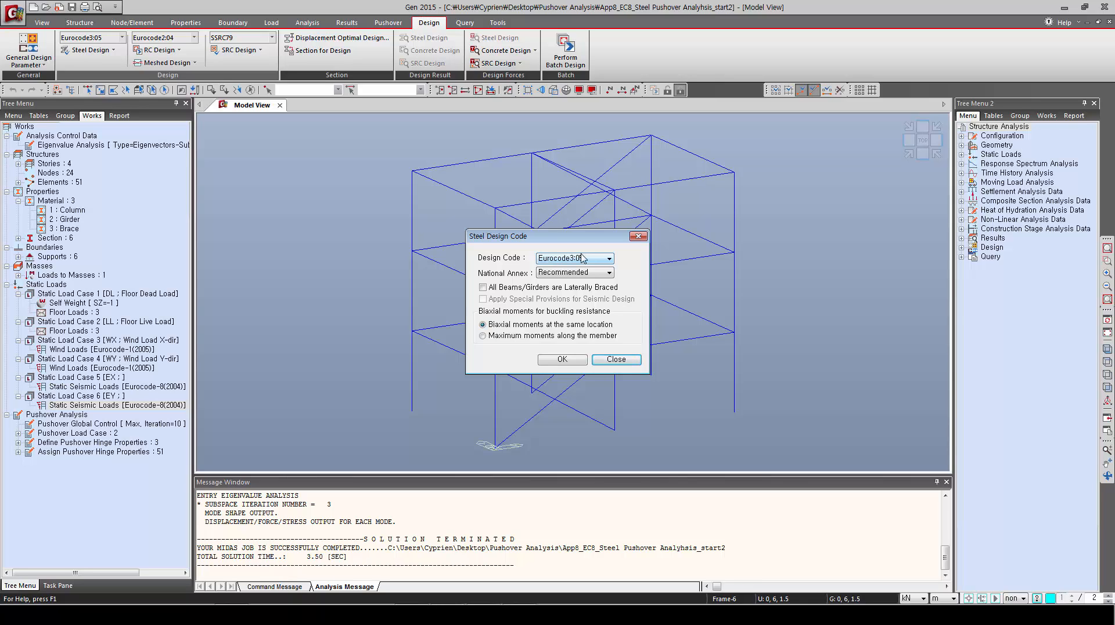
{"action": "left_click", "coordinate": [573, 360]}
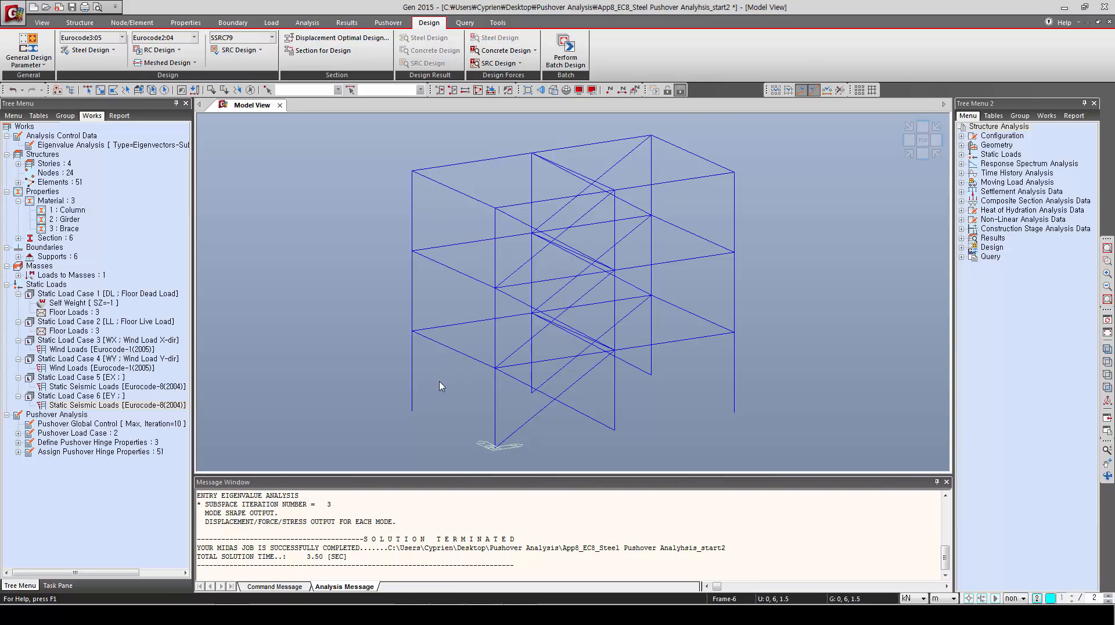
Step: Run the steel code check on the frame members
{"action": "mouse_move", "coordinate": [441, 384]}
{"action": "left_click", "coordinate": [90, 50]}
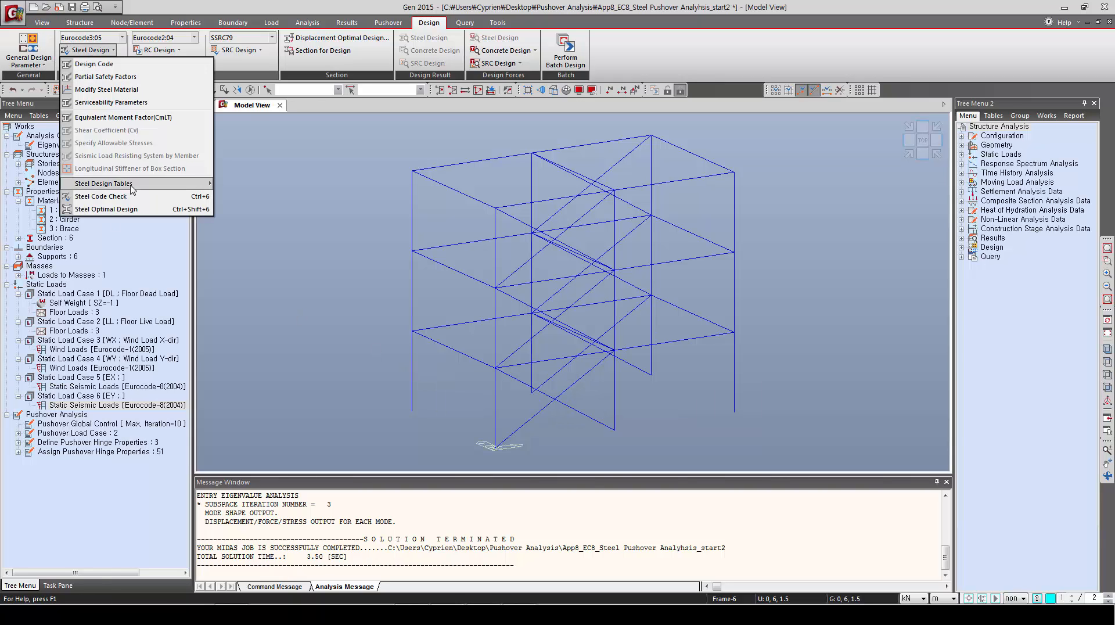
{"action": "left_click", "coordinate": [84, 197]}
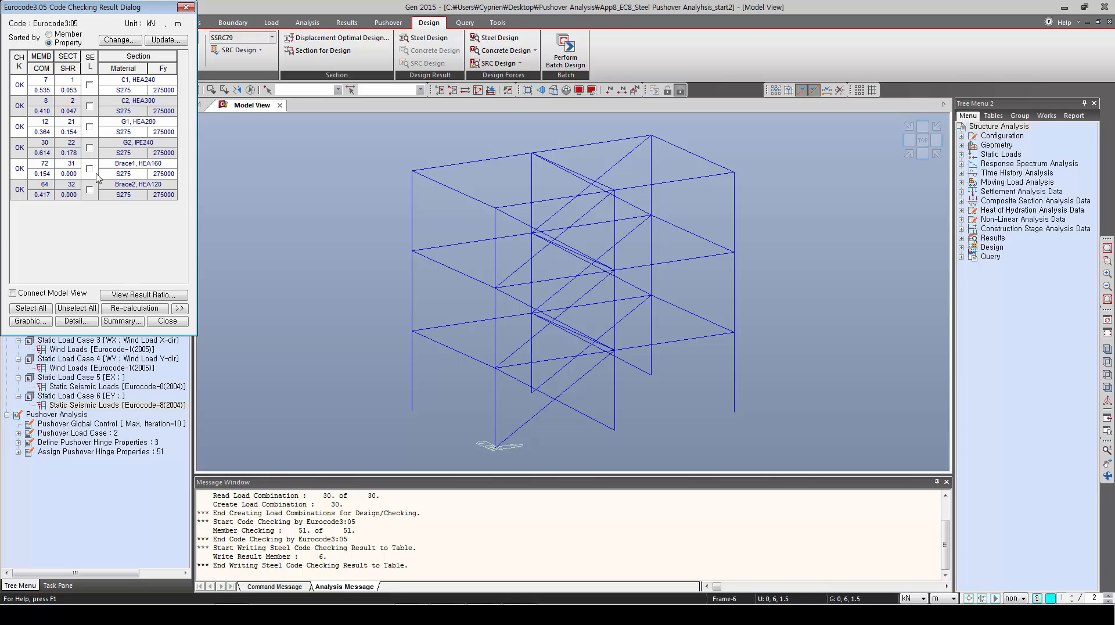
Step: Open the detailed code-check report for sections C1, C2, G1 and G2 and examine the flange and web classifications
{"action": "left_click", "coordinate": [90, 84]}
{"action": "left_click", "coordinate": [90, 106]}
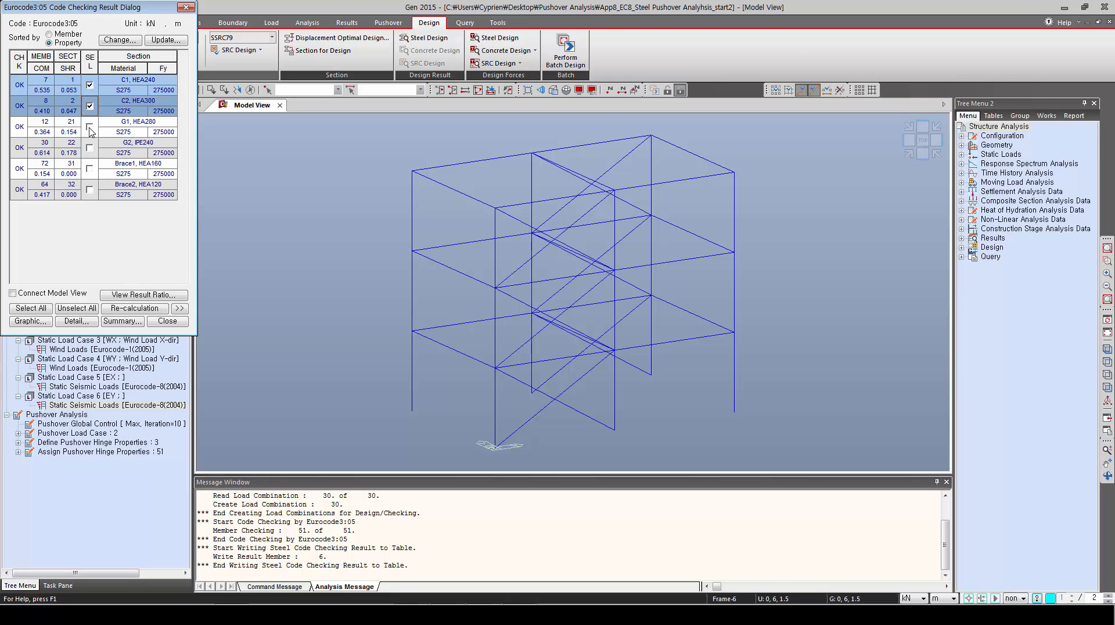
{"action": "left_click", "coordinate": [89, 127]}
{"action": "left_click", "coordinate": [89, 148]}
{"action": "left_click", "coordinate": [72, 323]}
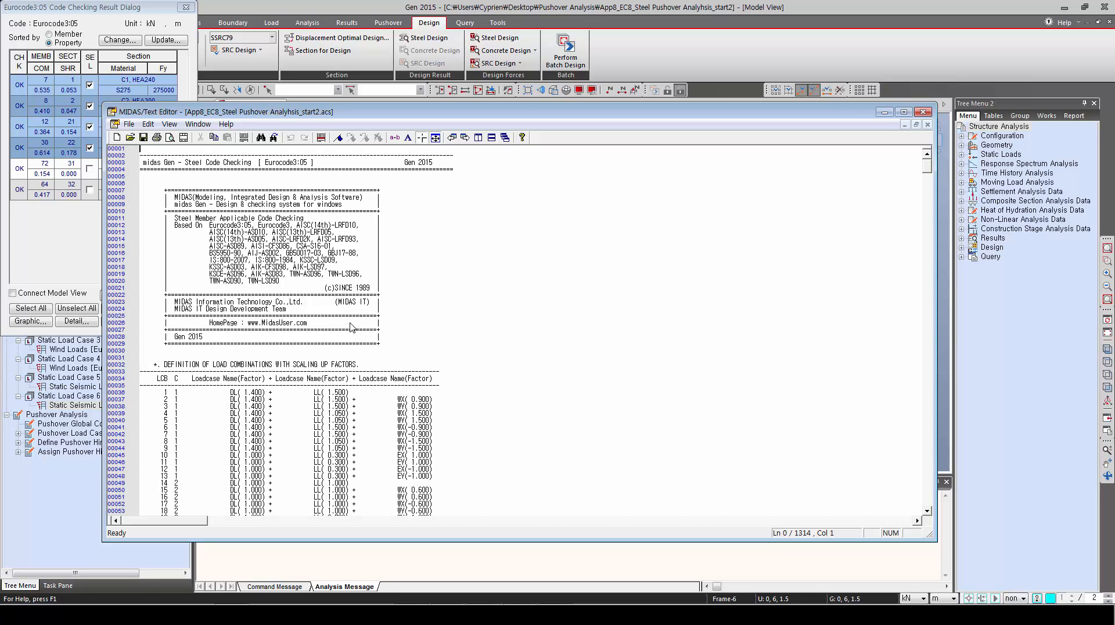
{"action": "left_click", "coordinate": [451, 328]}
{"action": "scroll", "coordinate": [451, 328], "scroll_direction": "down", "scroll_amount": 20}
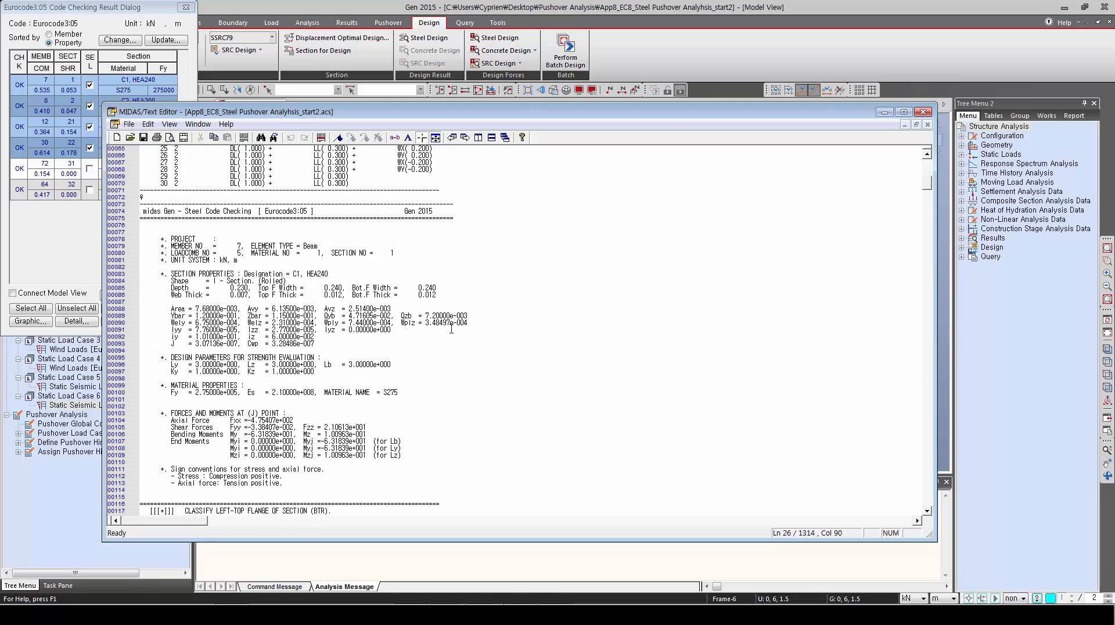
{"action": "scroll", "coordinate": [451, 328], "scroll_direction": "down", "scroll_amount": 16}
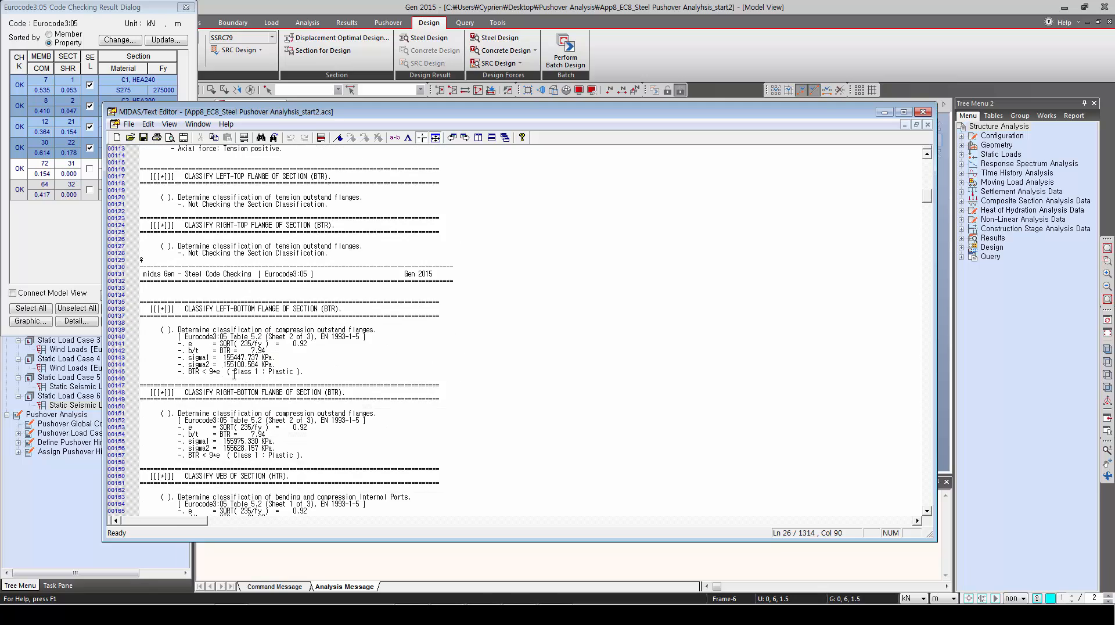
{"action": "scroll", "coordinate": [212, 440], "scroll_direction": "down", "scroll_amount": 2}
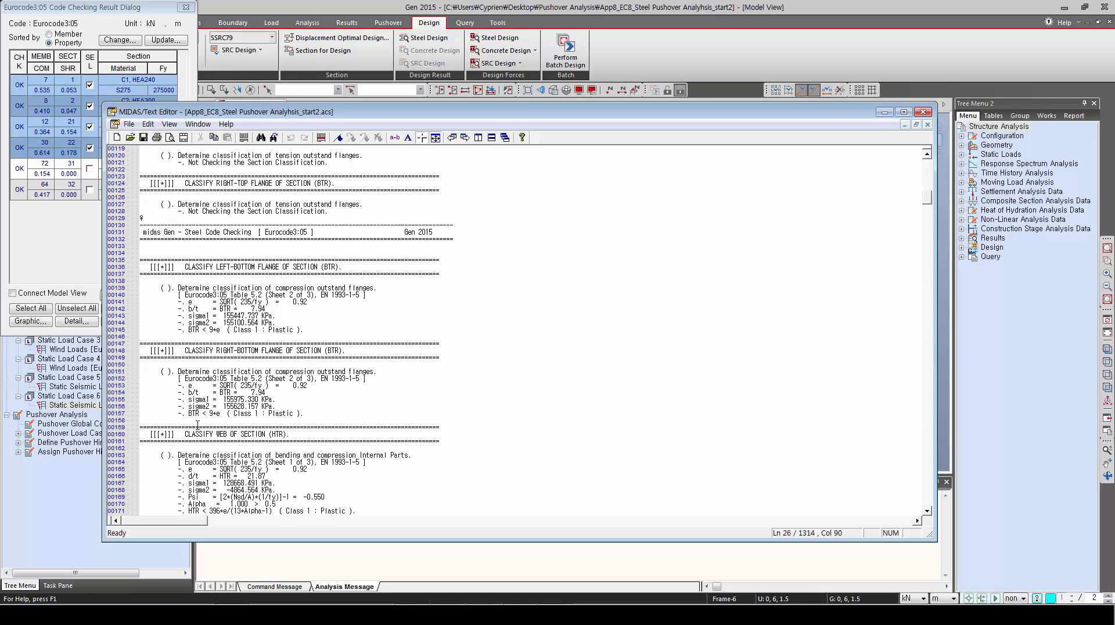
{"action": "scroll", "coordinate": [199, 421], "scroll_direction": "down", "scroll_amount": 2}
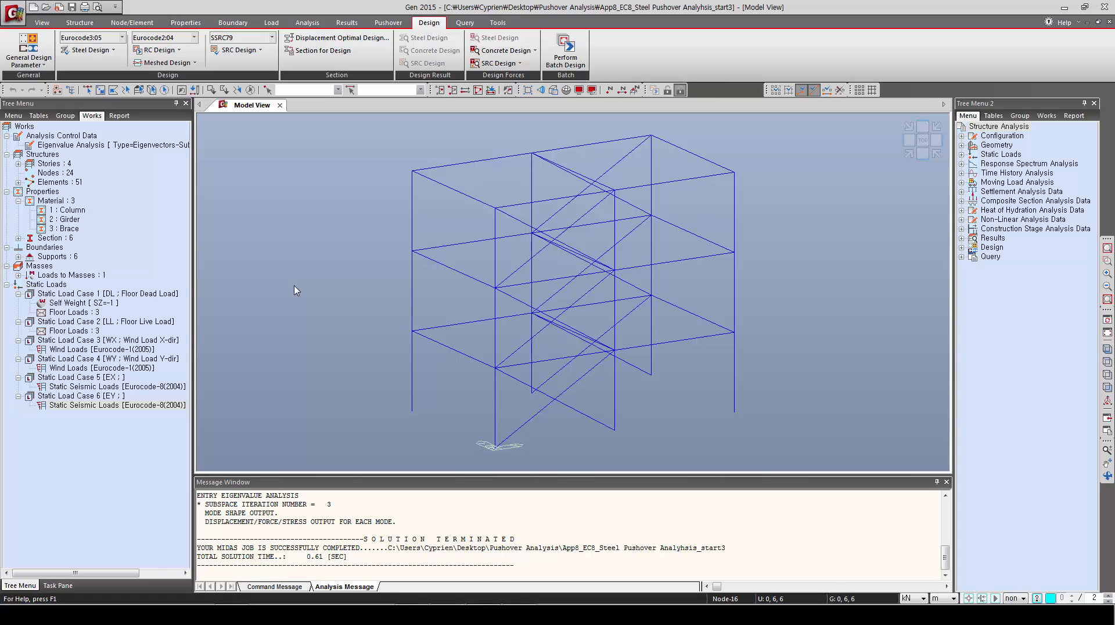
Step: Open the pushover global control settings and add load case DL as an initial load with scale factor 1
{"action": "left_click", "coordinate": [388, 23]}
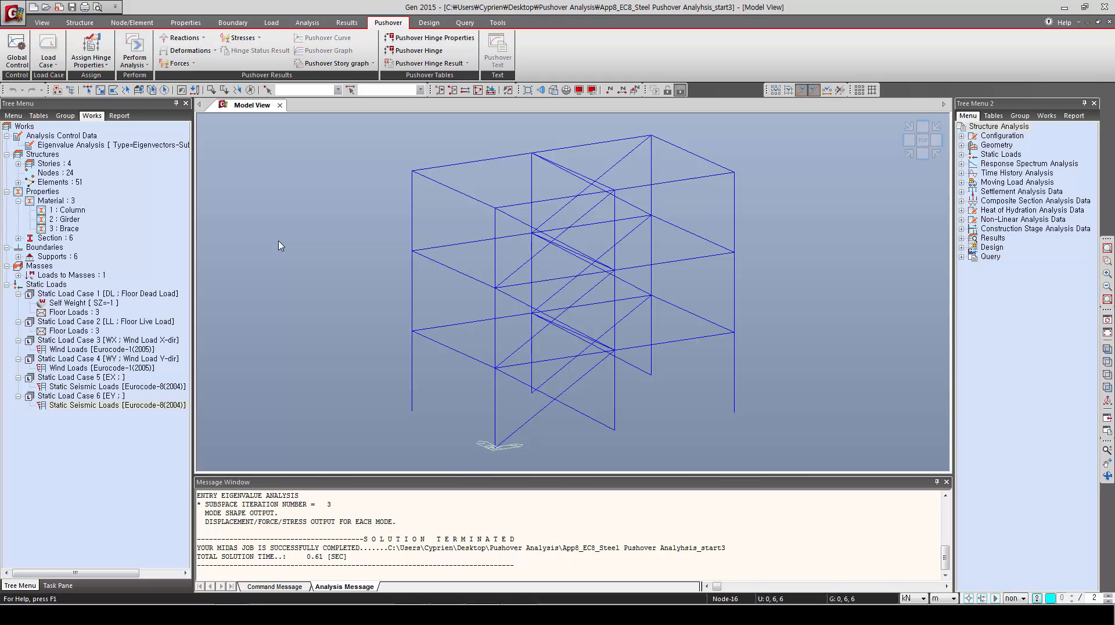
{"action": "left_click", "coordinate": [16, 50]}
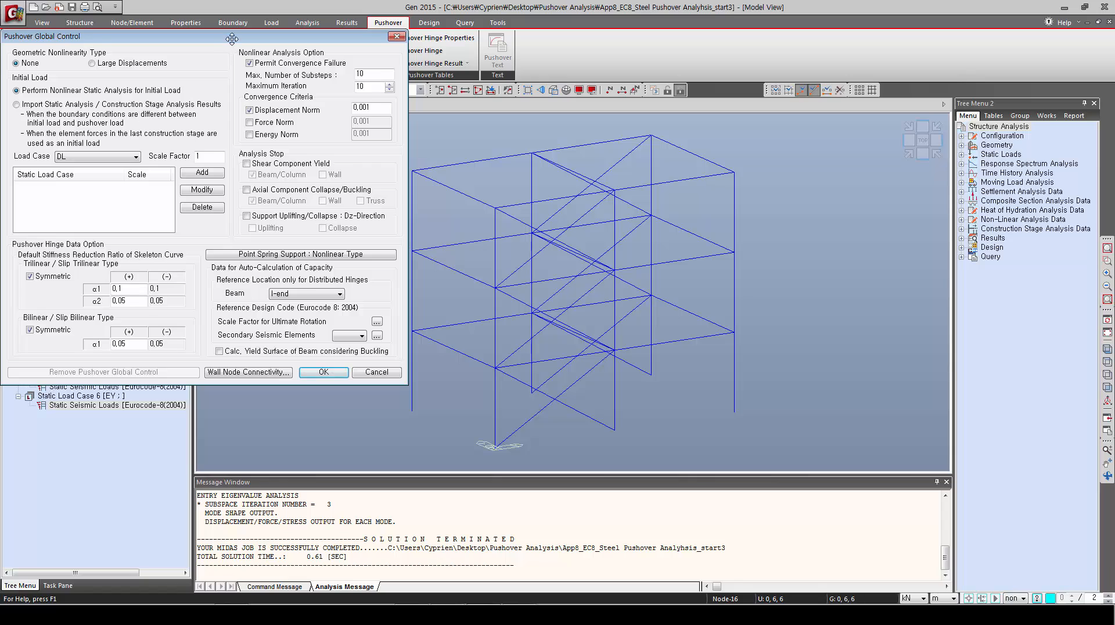
{"action": "left_click_drag", "start_coordinate": [231, 37], "coordinate": [338, 109]}
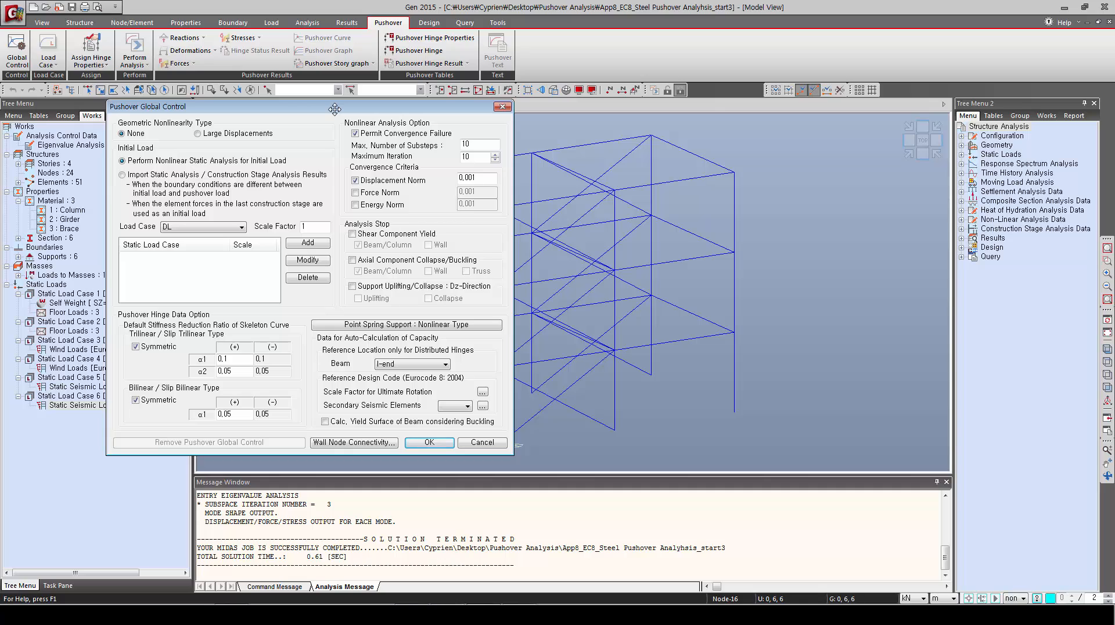
{"action": "left_click", "coordinate": [186, 229]}
{"action": "left_click", "coordinate": [185, 238]}
{"action": "left_click", "coordinate": [302, 244]}
Step: Add load case LL to the initial load with scale factor 0.25 and accept the pushover global control settings
{"action": "left_click", "coordinate": [210, 229]}
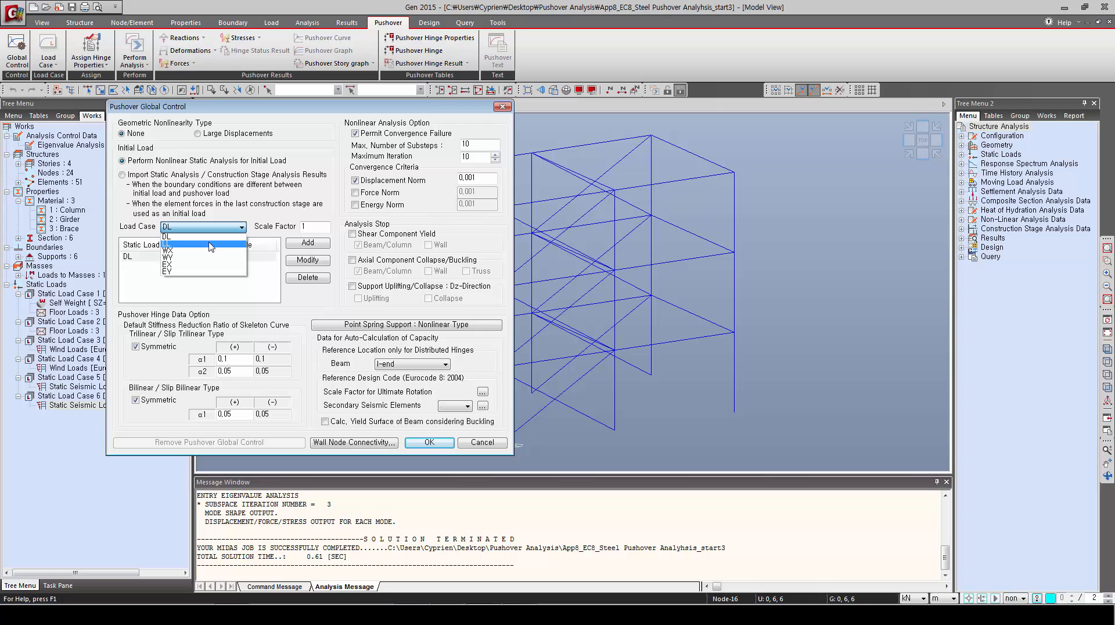
{"action": "left_click", "coordinate": [212, 244]}
{"action": "left_click_drag", "start_coordinate": [309, 227], "coordinate": [285, 226]}
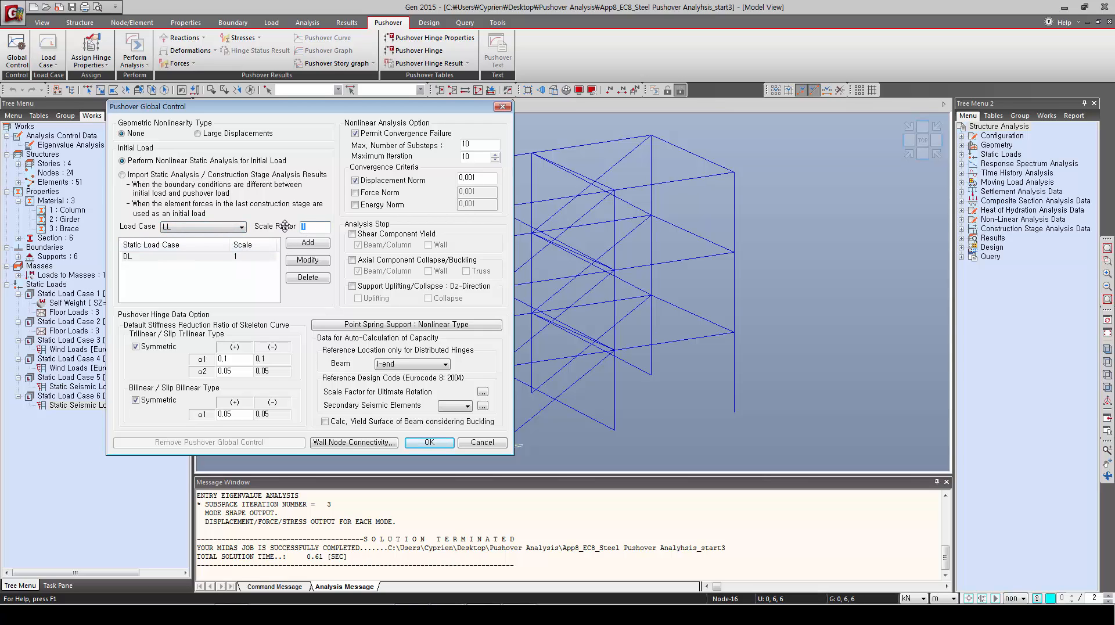
{"action": "type", "text": "0,25"}
{"action": "left_click", "coordinate": [315, 242]}
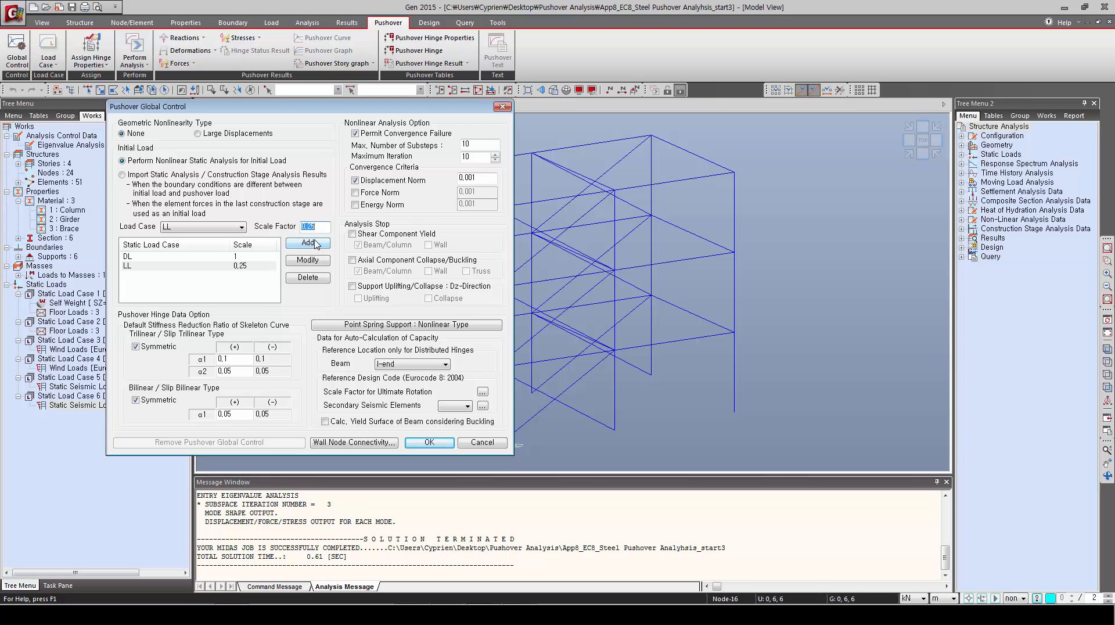
{"action": "left_click", "coordinate": [421, 443]}
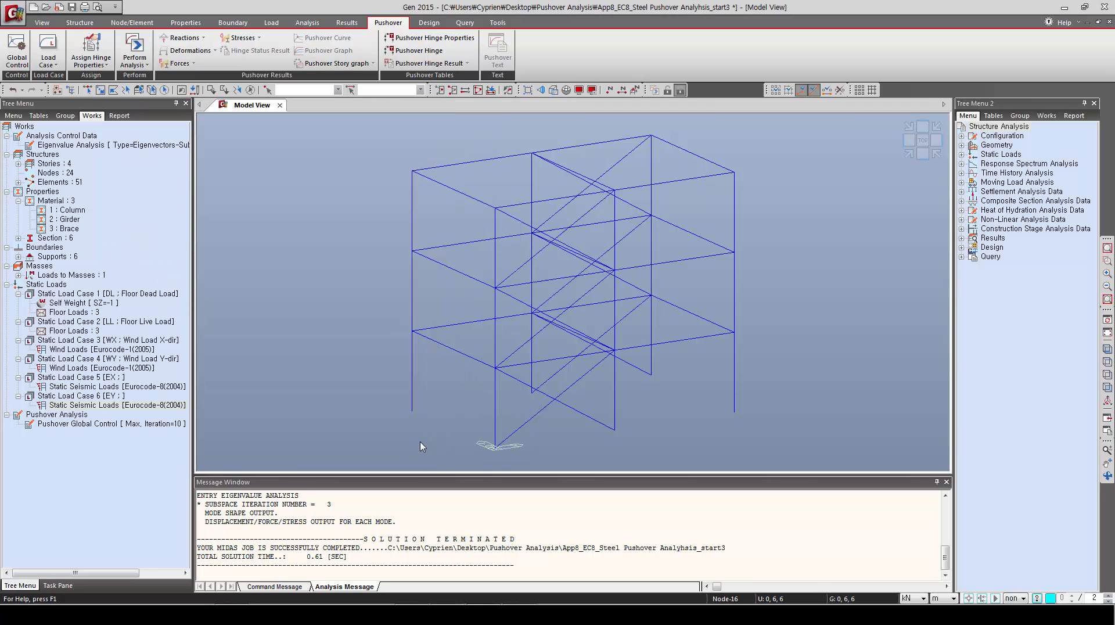
Step: Review the pushover global control's ultimate rotation scale factors and the structure group definition for secondary seismic elements
{"action": "left_click", "coordinate": [17, 56]}
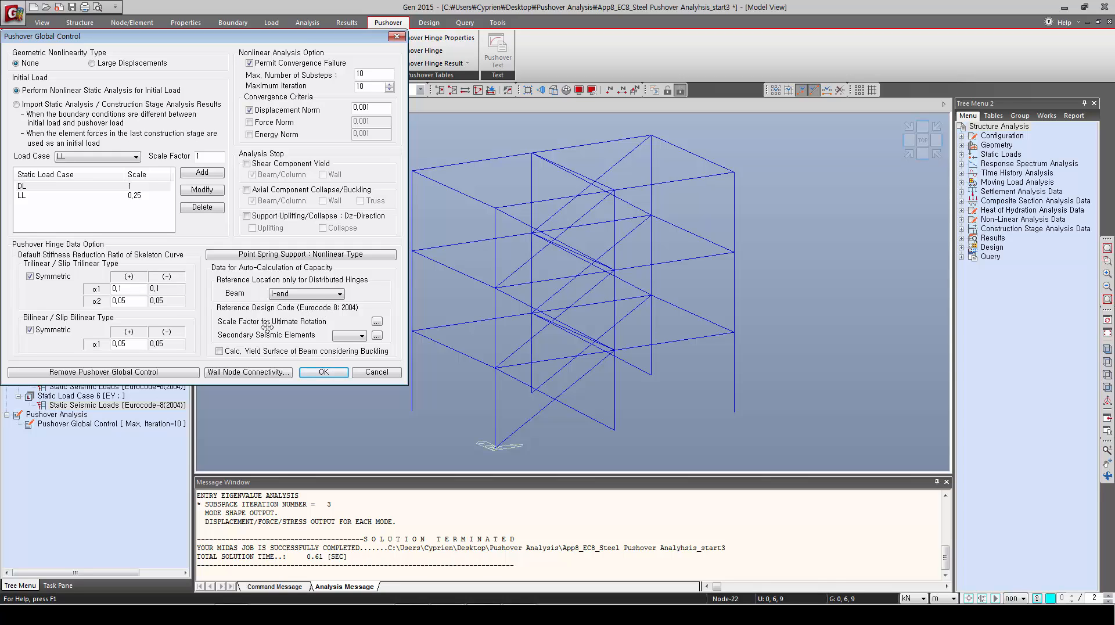
{"action": "left_click", "coordinate": [377, 321]}
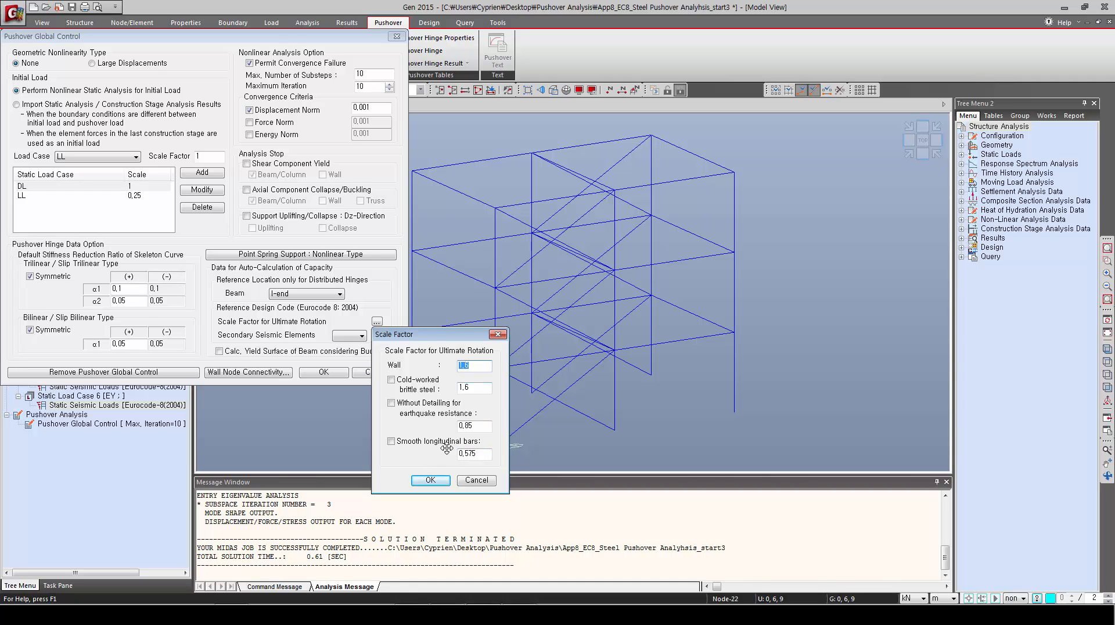
{"action": "left_click", "coordinate": [430, 480]}
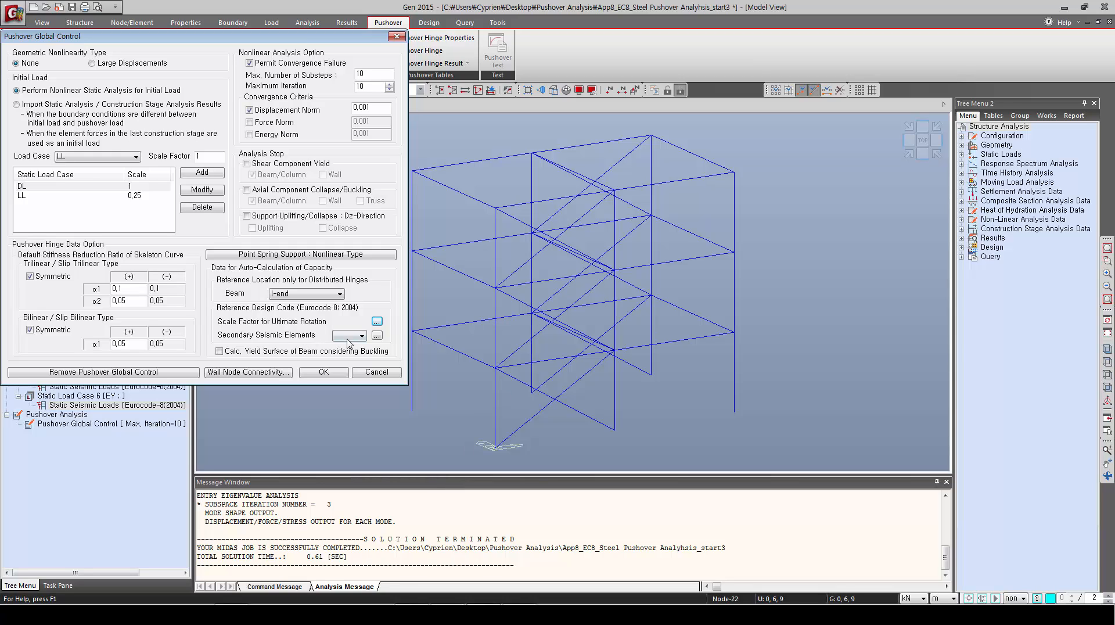
{"action": "left_click", "coordinate": [377, 336]}
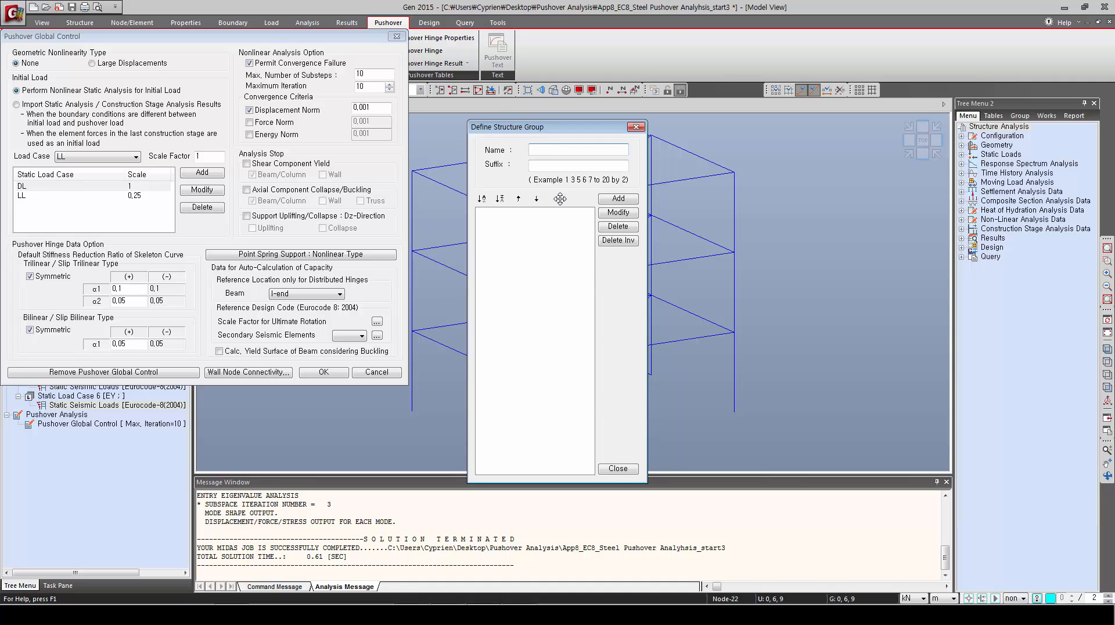
{"action": "left_click", "coordinate": [618, 468]}
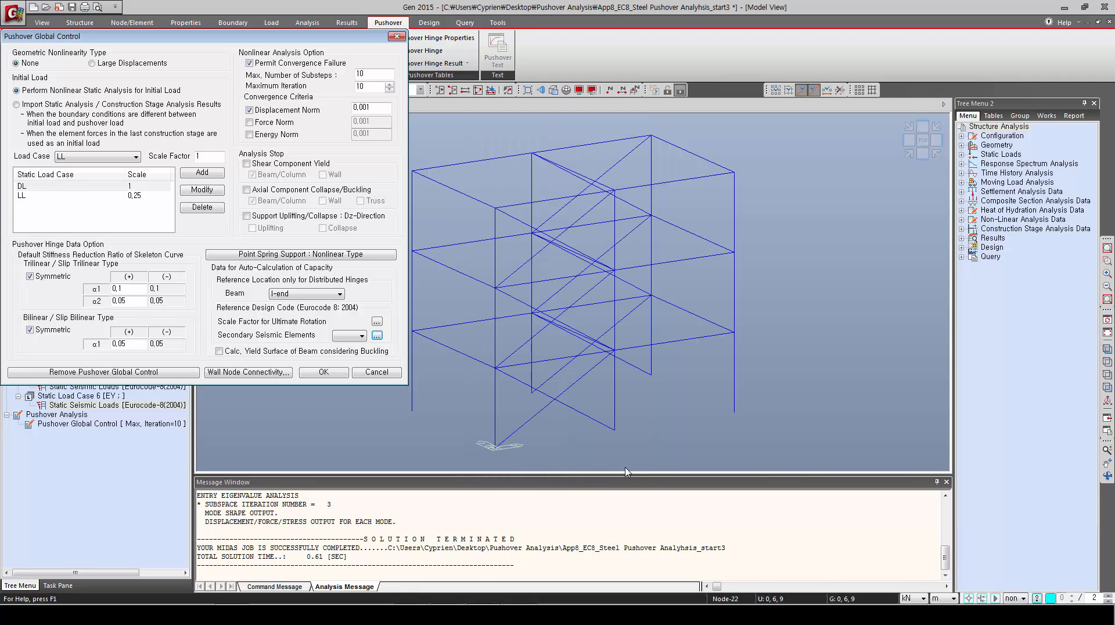
{"action": "left_click", "coordinate": [324, 374]}
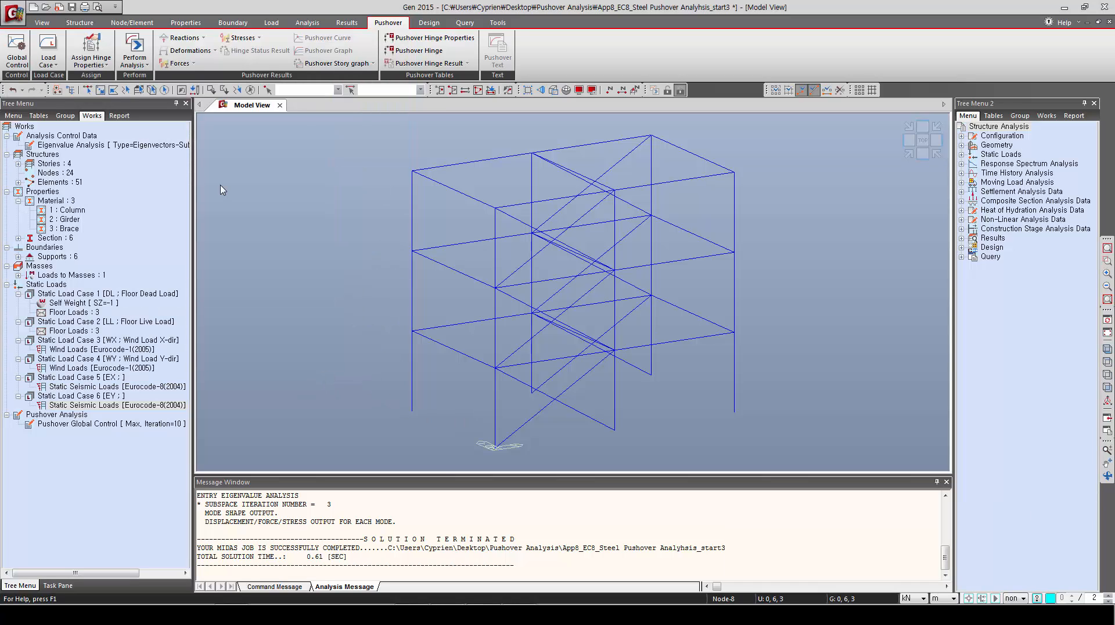
Step: Create a pushover load case named Accel X with 30 increment steps, P-Delta effect and the initial load enabled
{"action": "left_click", "coordinate": [50, 65]}
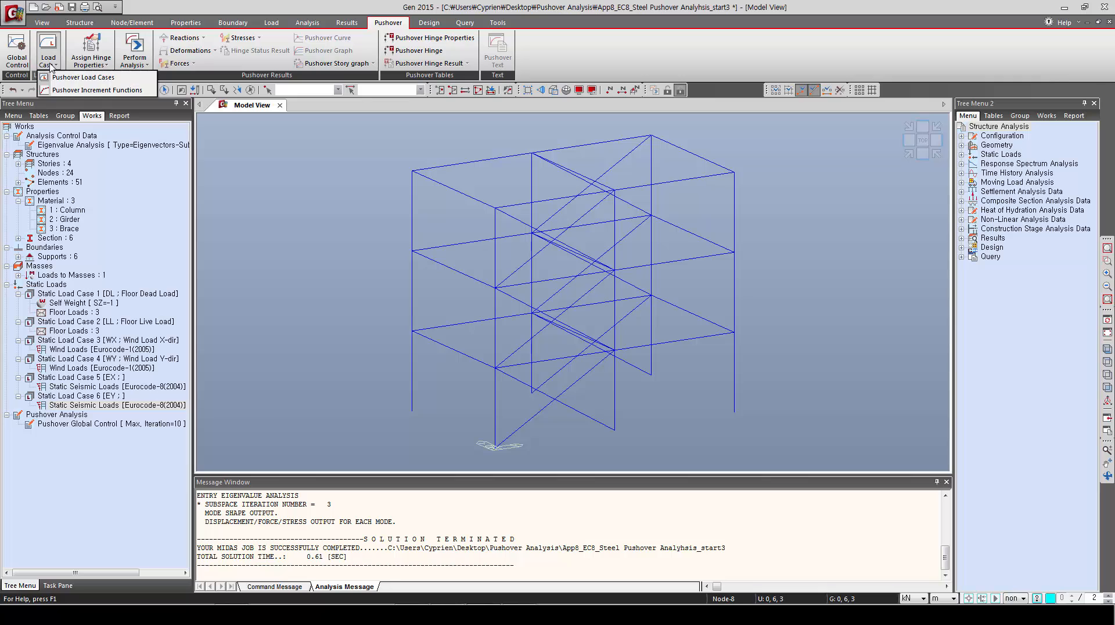
{"action": "left_click", "coordinate": [82, 77]}
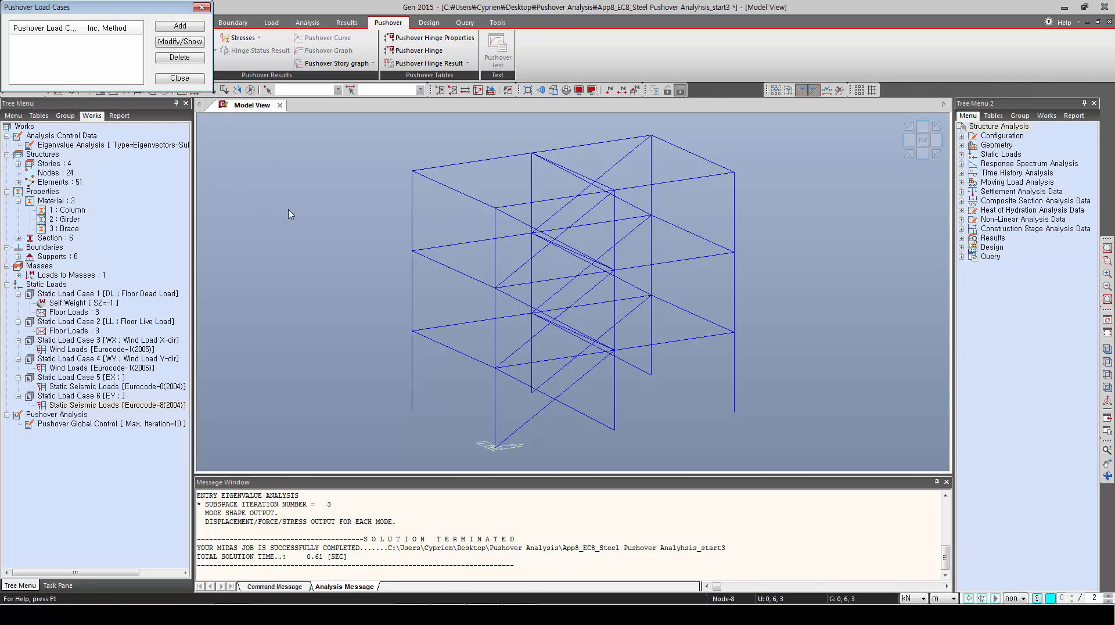
{"action": "left_click", "coordinate": [180, 26]}
{"action": "left_click_drag", "start_coordinate": [139, 21], "coordinate": [250, 74]}
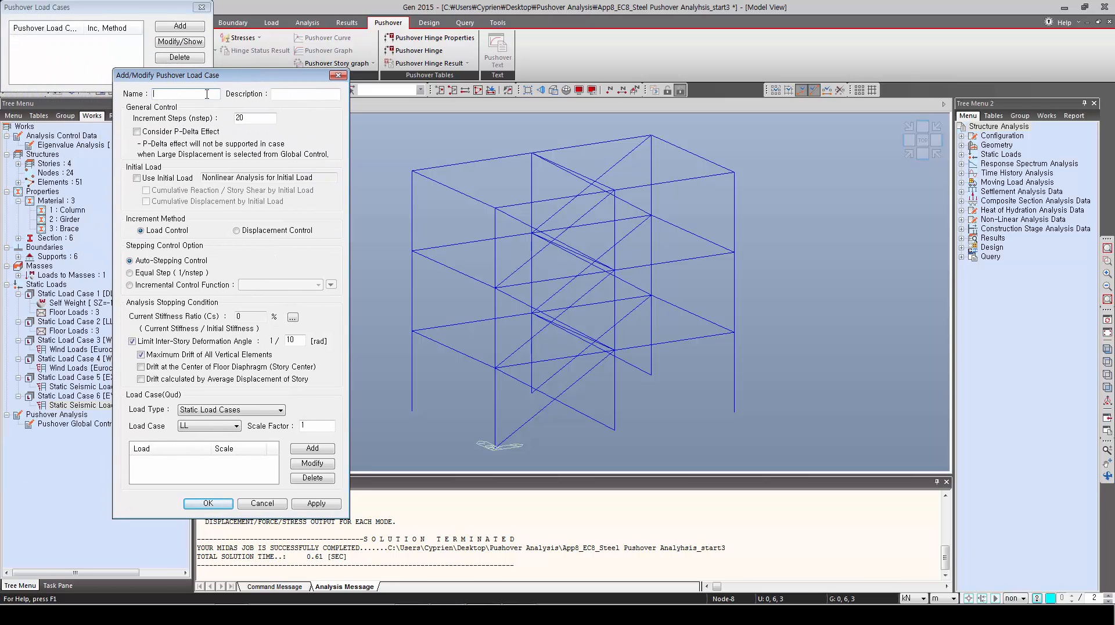
{"action": "type", "text": "Accel X"}
{"action": "key", "text": "Tab"}
{"action": "type", "text": "30"}
{"action": "left_click", "coordinate": [136, 132]}
{"action": "left_click", "coordinate": [135, 179]}
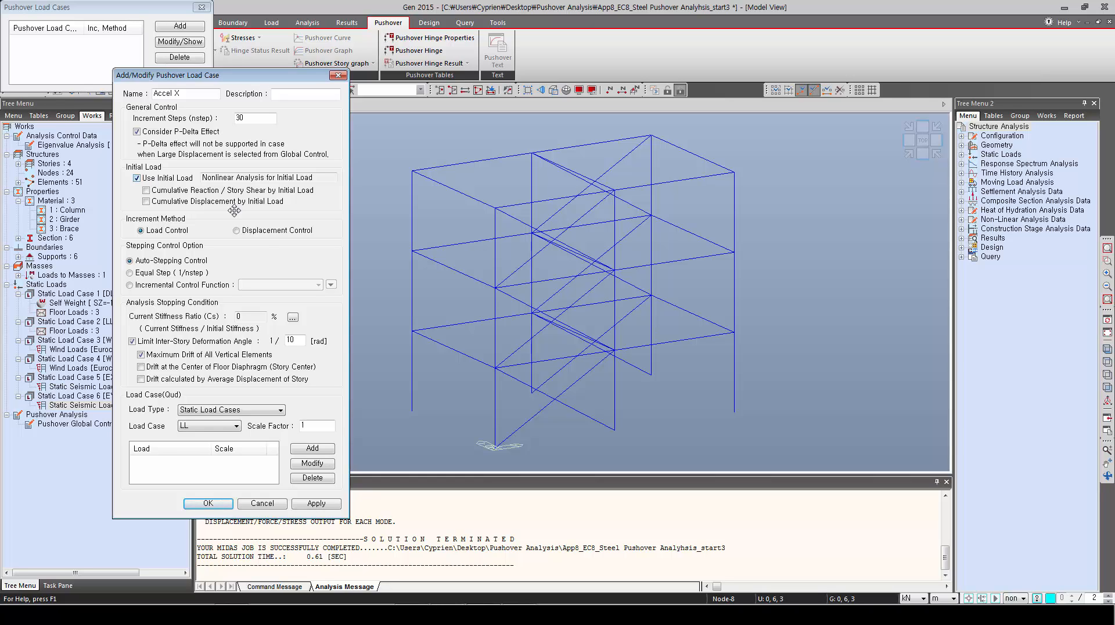
Step: Set Accel X to displacement control at master node 20 in DX, maximum 0.12 m, without the inter-story deformation limit
{"action": "left_click", "coordinate": [237, 231]}
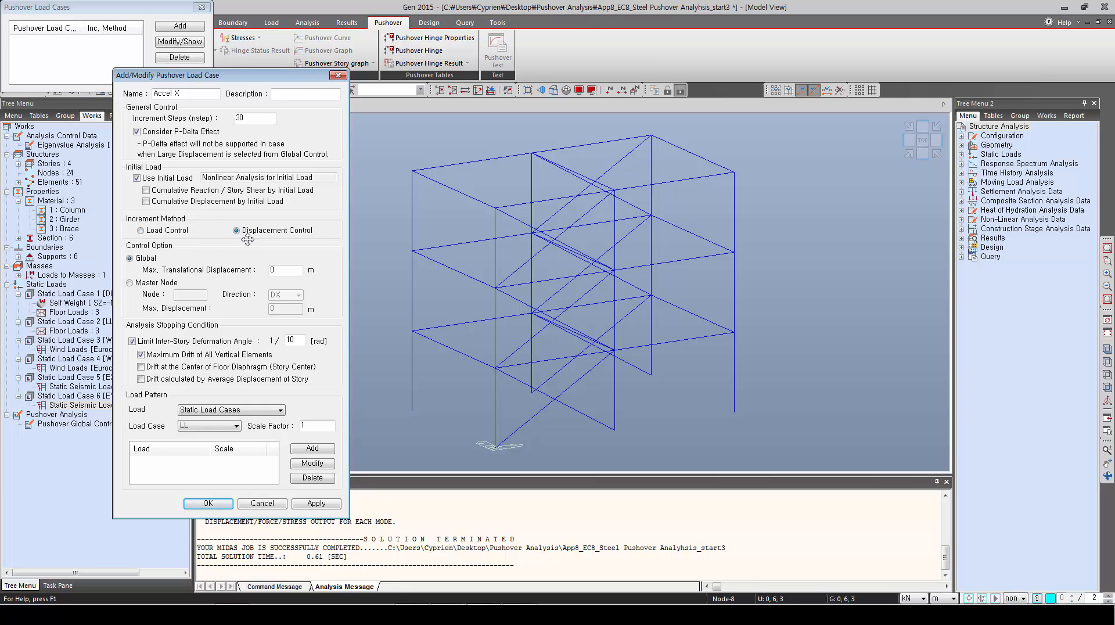
{"action": "left_click", "coordinate": [130, 283]}
{"action": "left_click", "coordinate": [190, 294]}
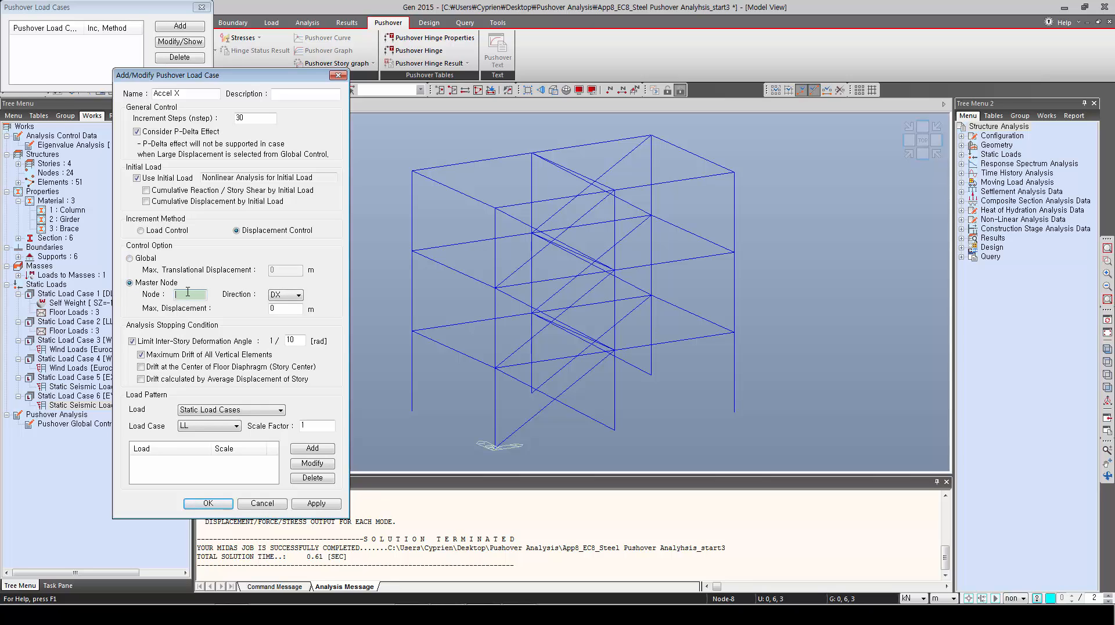
{"action": "left_click", "coordinate": [614, 191]}
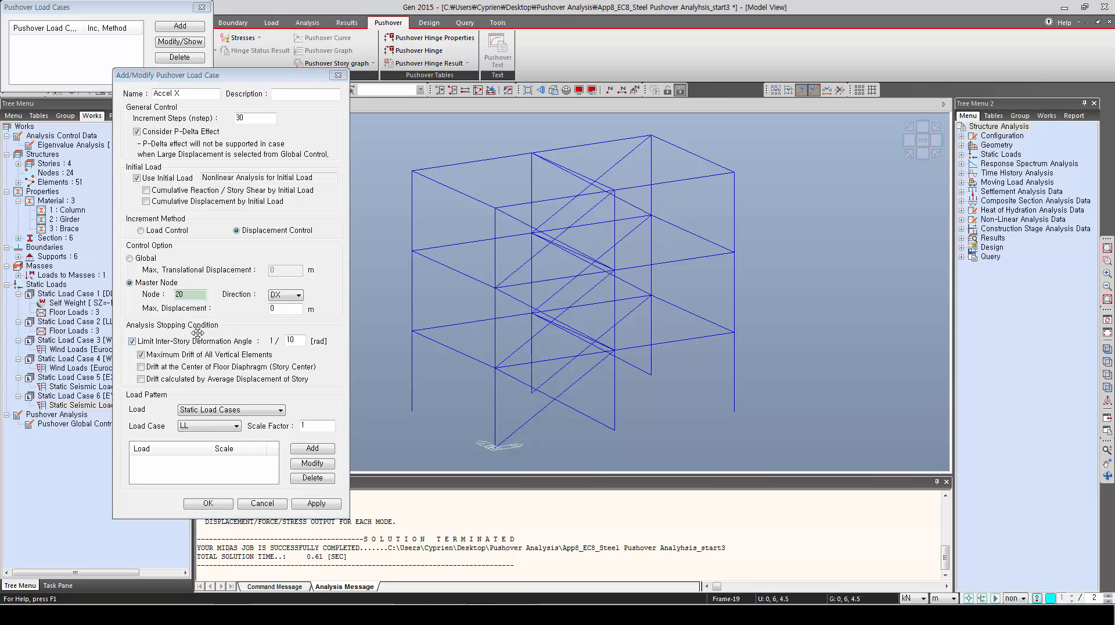
{"action": "left_click", "coordinate": [279, 308]}
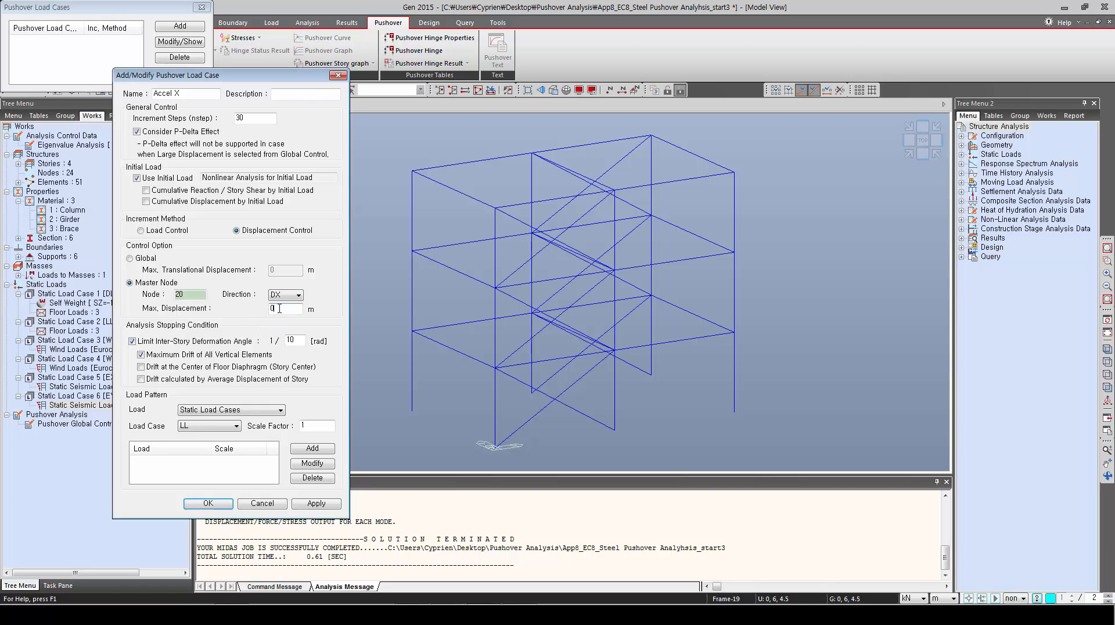
{"action": "left_click_drag", "start_coordinate": [279, 308], "coordinate": [257, 311]}
{"action": "left_click", "coordinate": [132, 341]}
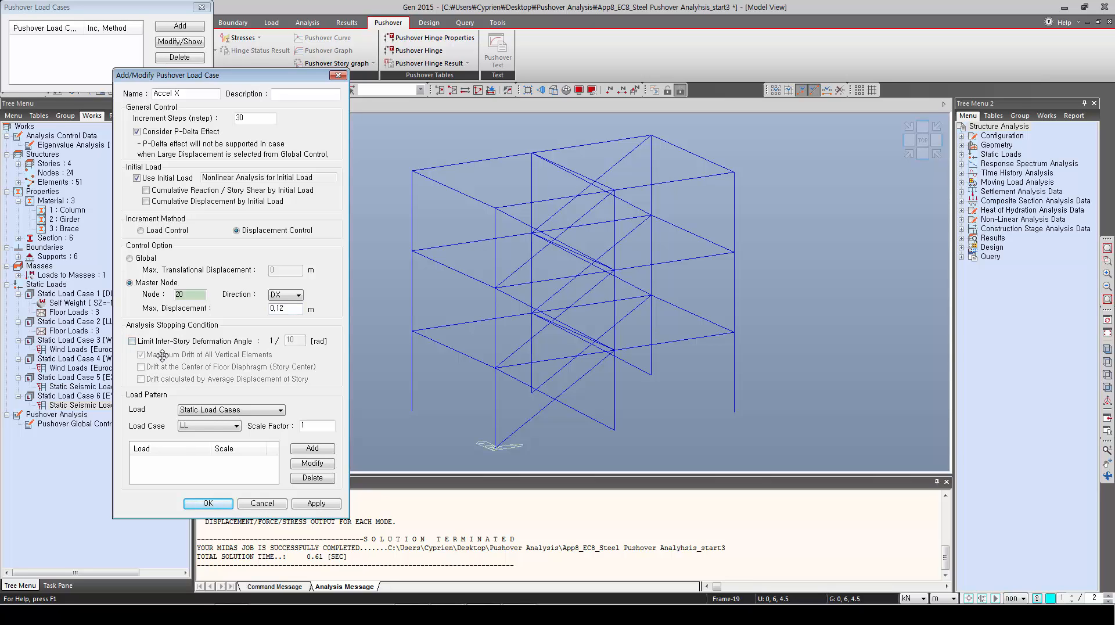
Step: Give Accel X a Uniform Acceleration load pattern in DX with scale factor 1 and save the load case
{"action": "left_click", "coordinate": [223, 409]}
{"action": "left_click", "coordinate": [225, 427]}
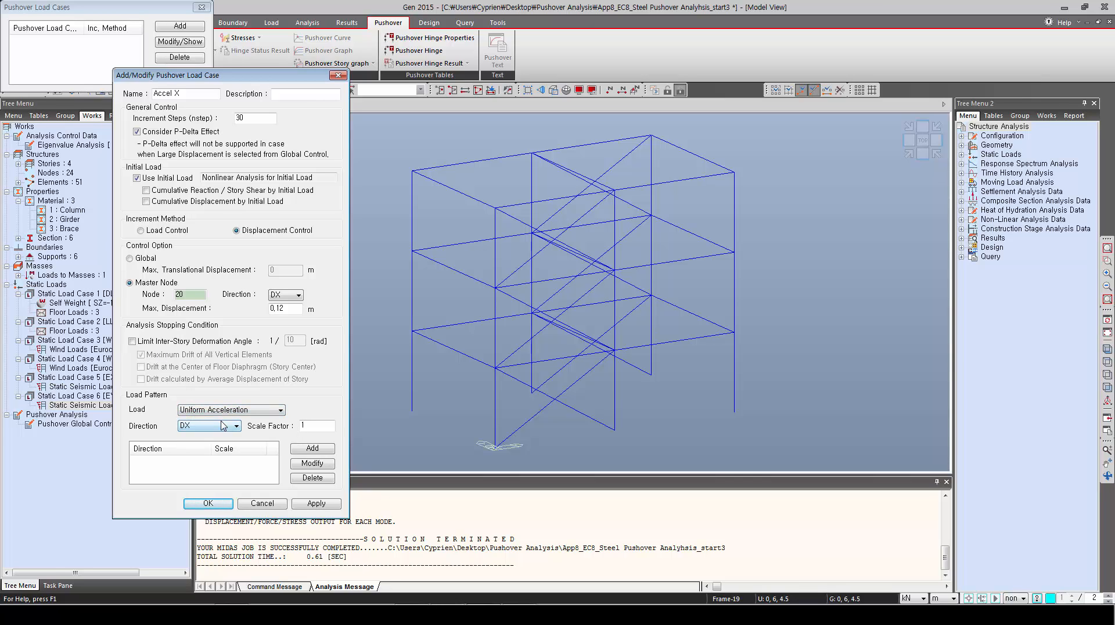
{"action": "left_click", "coordinate": [301, 450]}
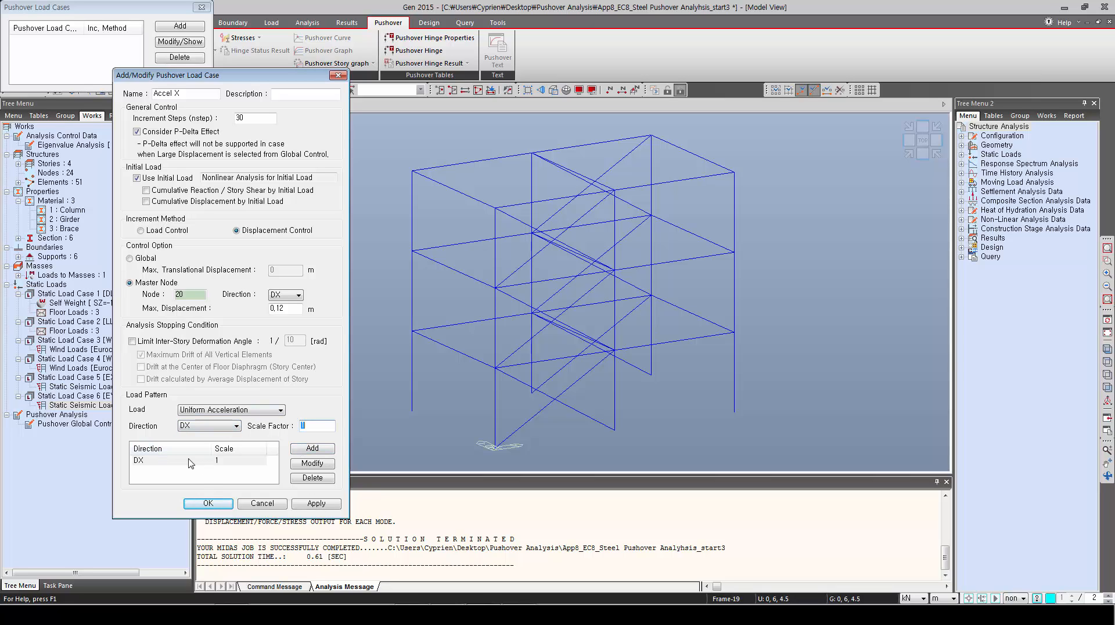
{"action": "left_click", "coordinate": [208, 503]}
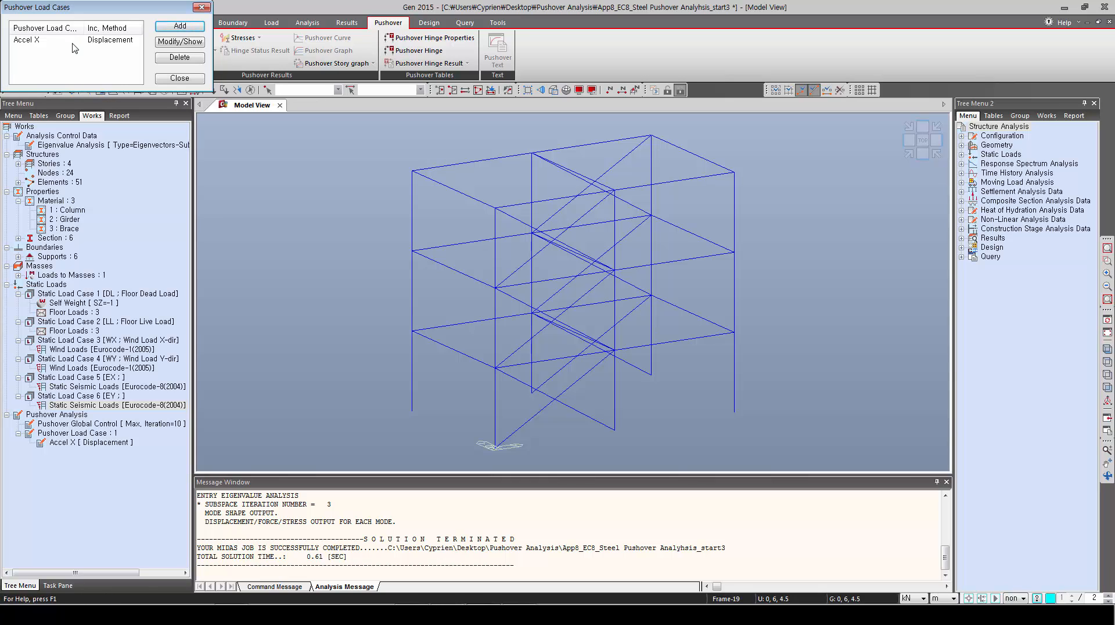
Step: Create a second pushover load case named EY_Y with 30 increment steps, P-Delta effect and the initial load enabled
{"action": "left_click", "coordinate": [173, 27]}
{"action": "left_click_drag", "start_coordinate": [156, 21], "coordinate": [351, 65]}
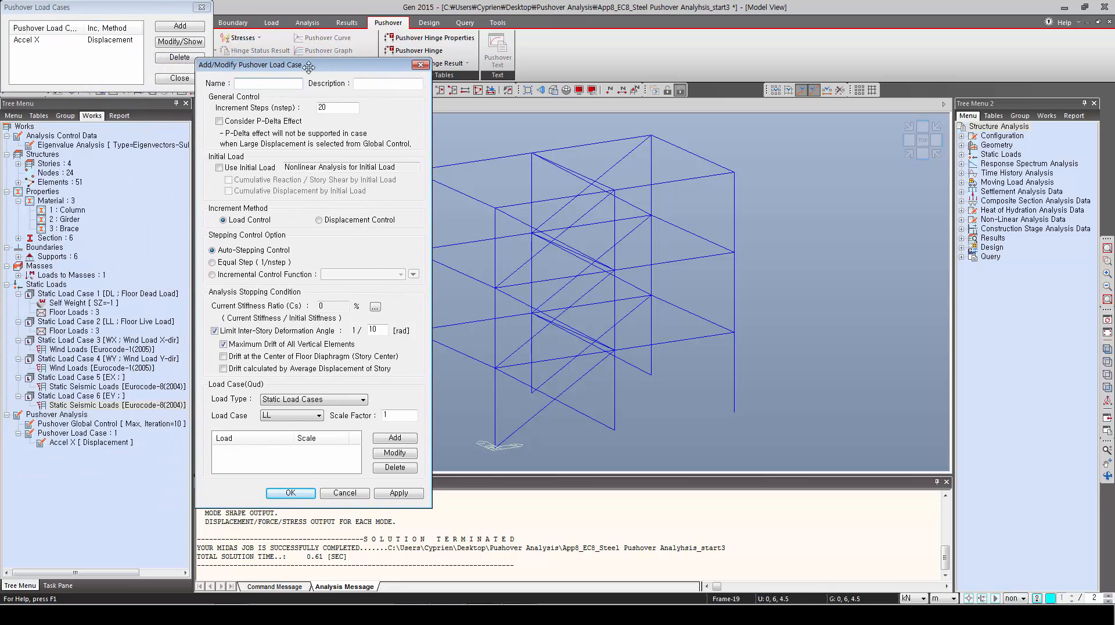
{"action": "left_click", "coordinate": [274, 83]}
{"action": "double_click", "coordinate": [336, 108]}
{"action": "left_click", "coordinate": [219, 120]}
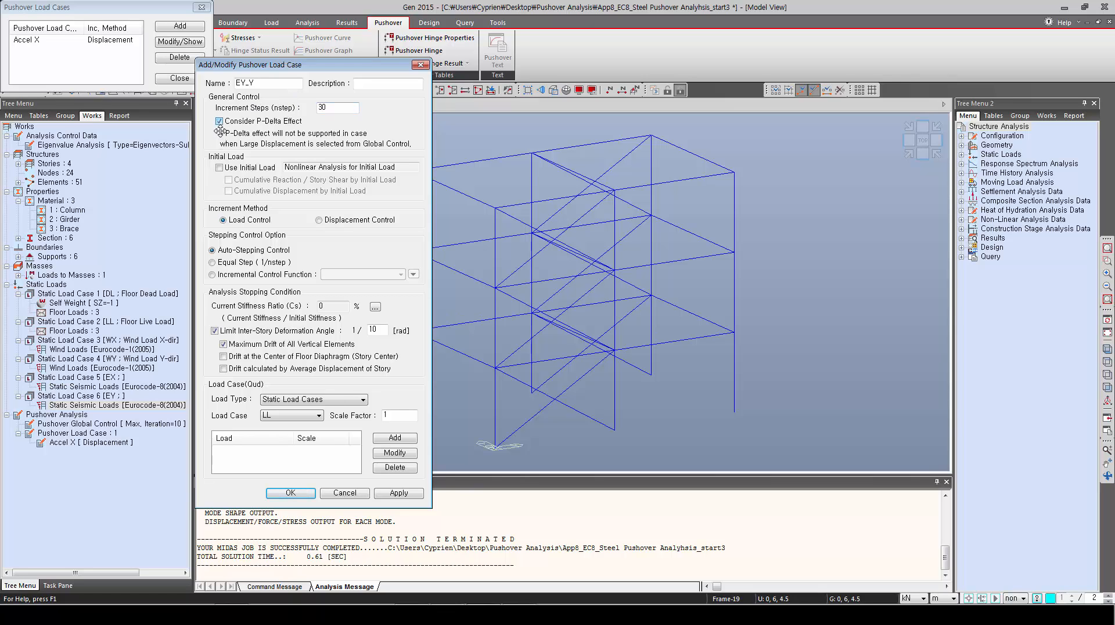
{"action": "left_click", "coordinate": [219, 168]}
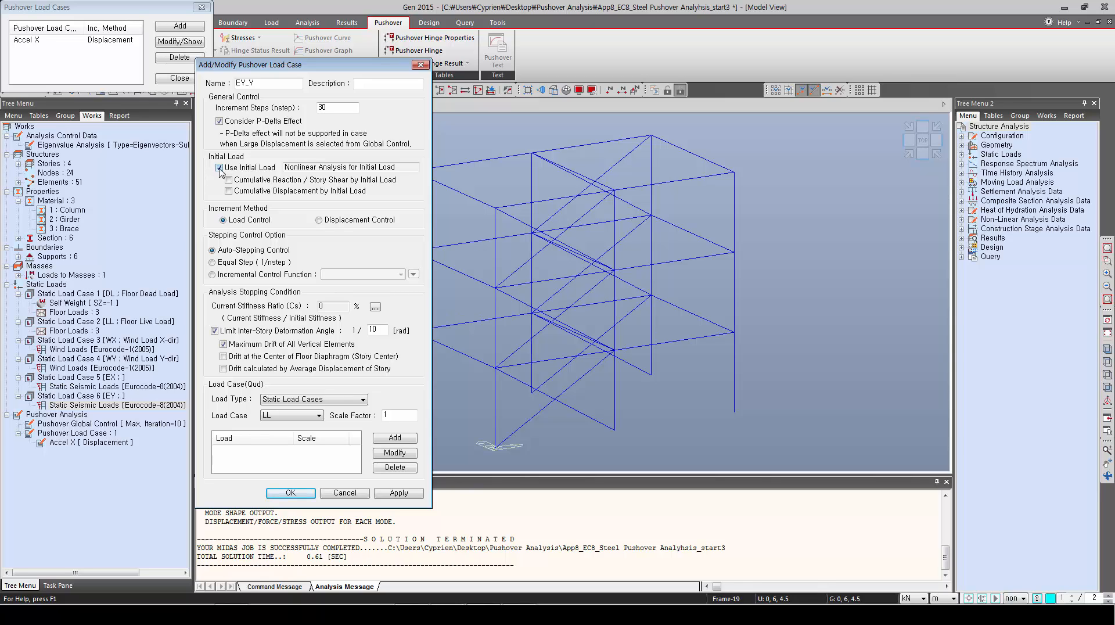
Step: Set EY_Y to displacement control at master node 20 in DY, maximum 0.3 m, without the inter-story deformation limit
{"action": "left_click", "coordinate": [319, 220]}
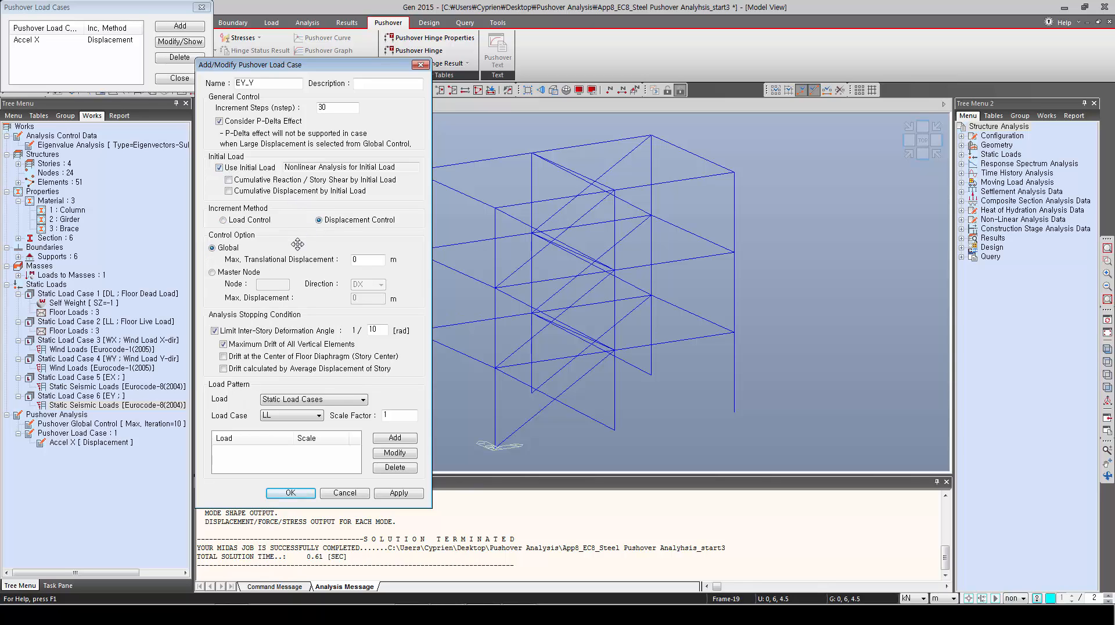
{"action": "left_click", "coordinate": [212, 272]}
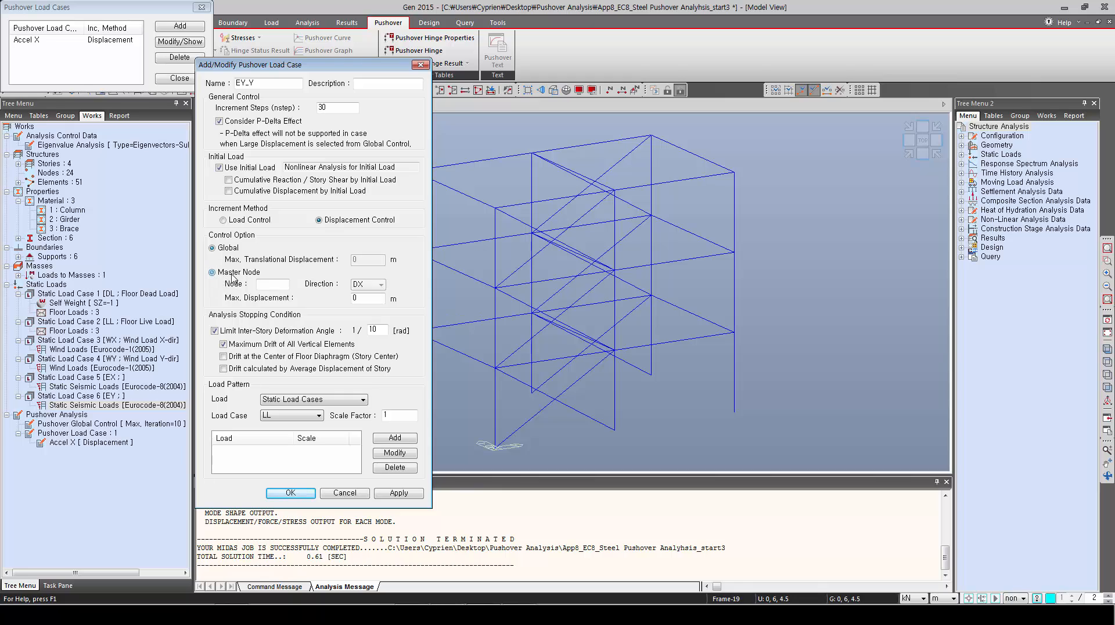
{"action": "left_click", "coordinate": [613, 194]}
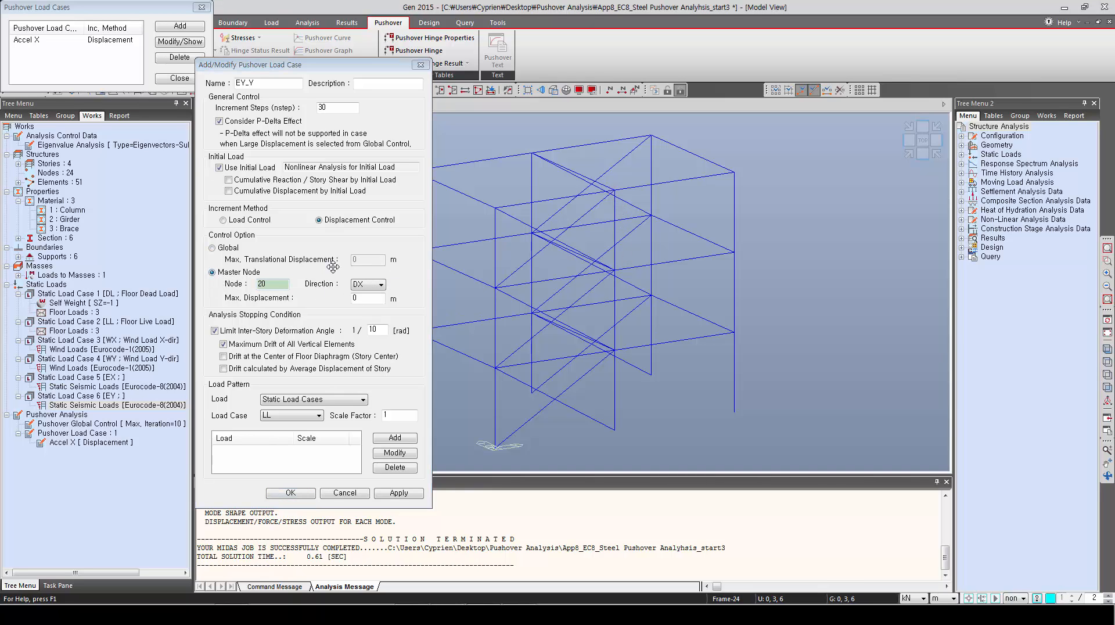
{"action": "double_click", "coordinate": [367, 298]}
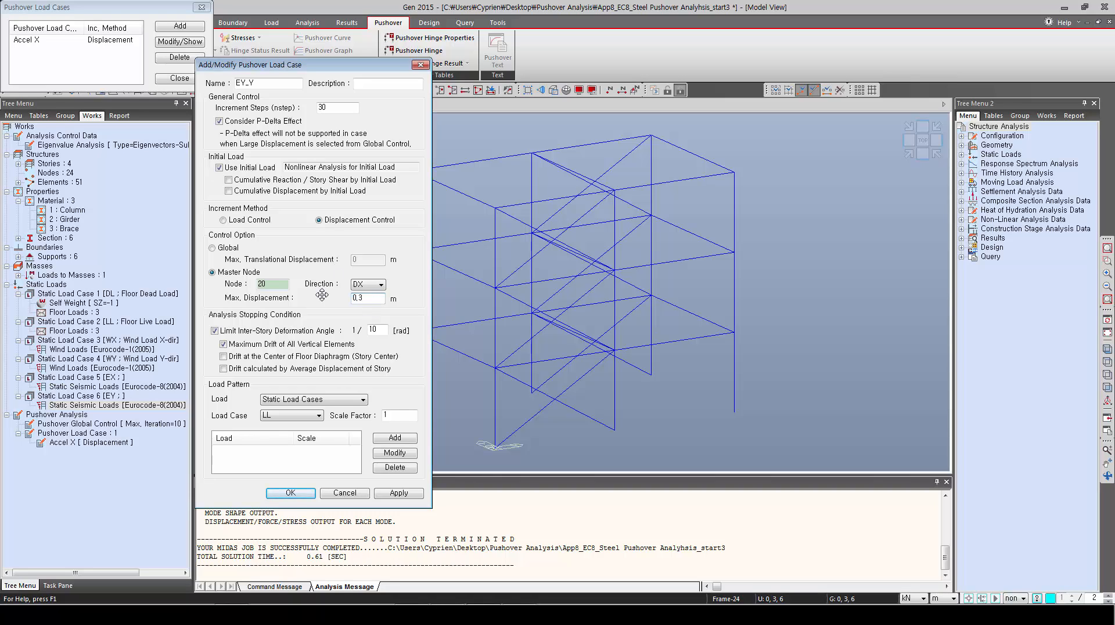
{"action": "left_click", "coordinate": [367, 284]}
{"action": "left_click", "coordinate": [357, 302]}
{"action": "left_click", "coordinate": [214, 331]}
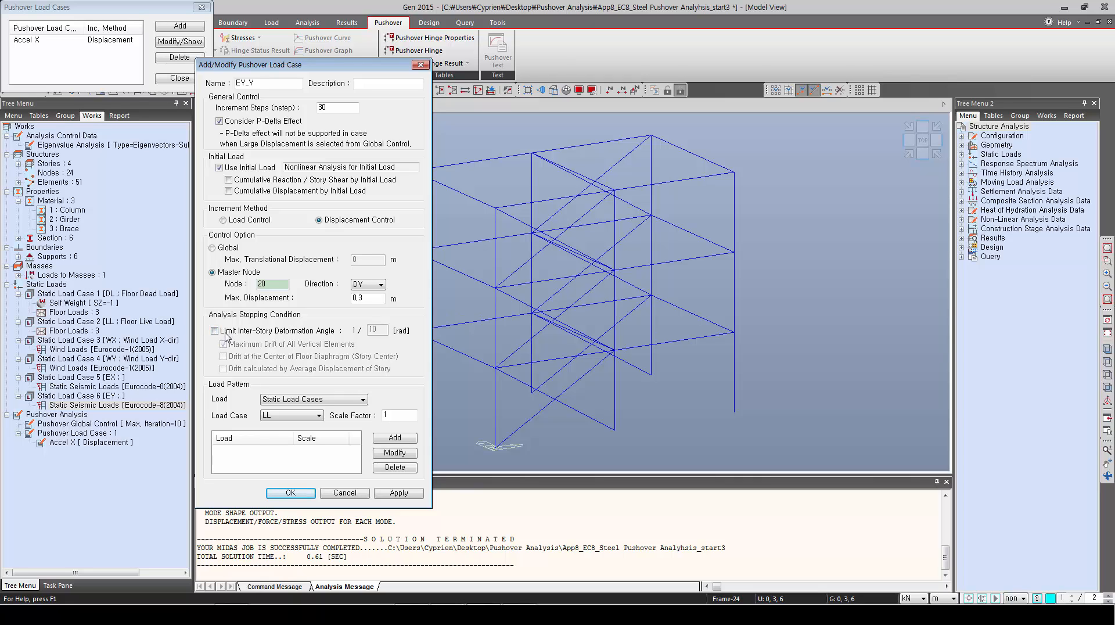
Step: Give EY_Y the static load case EY as load pattern with scale factor 1, save it and close the load case list
{"action": "left_click", "coordinate": [303, 399]}
{"action": "left_click", "coordinate": [303, 399]}
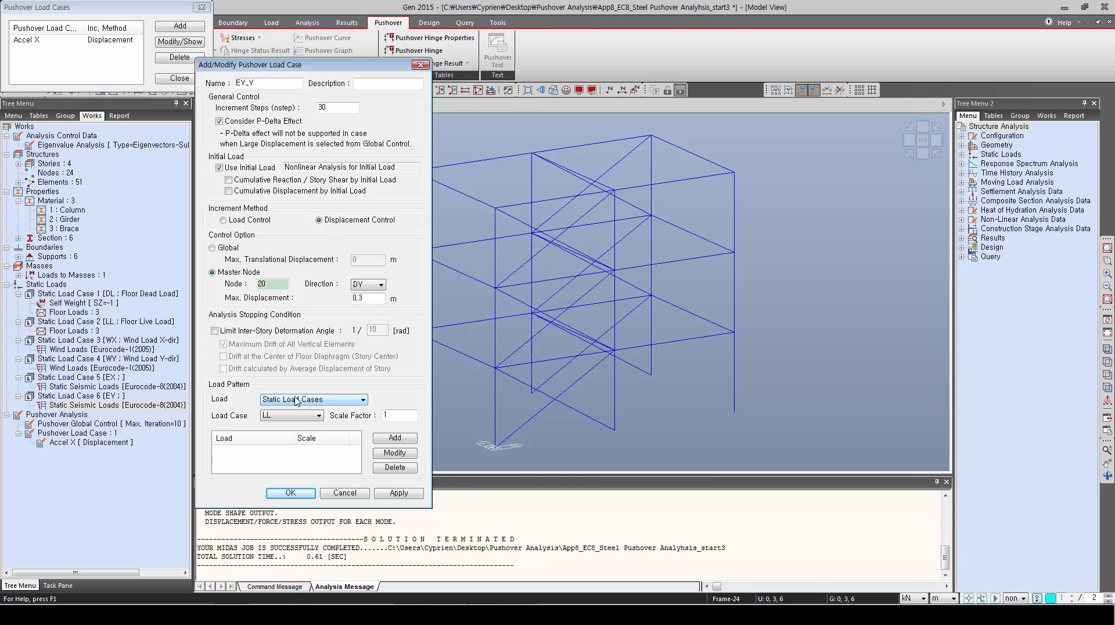
{"action": "left_click", "coordinate": [296, 415]}
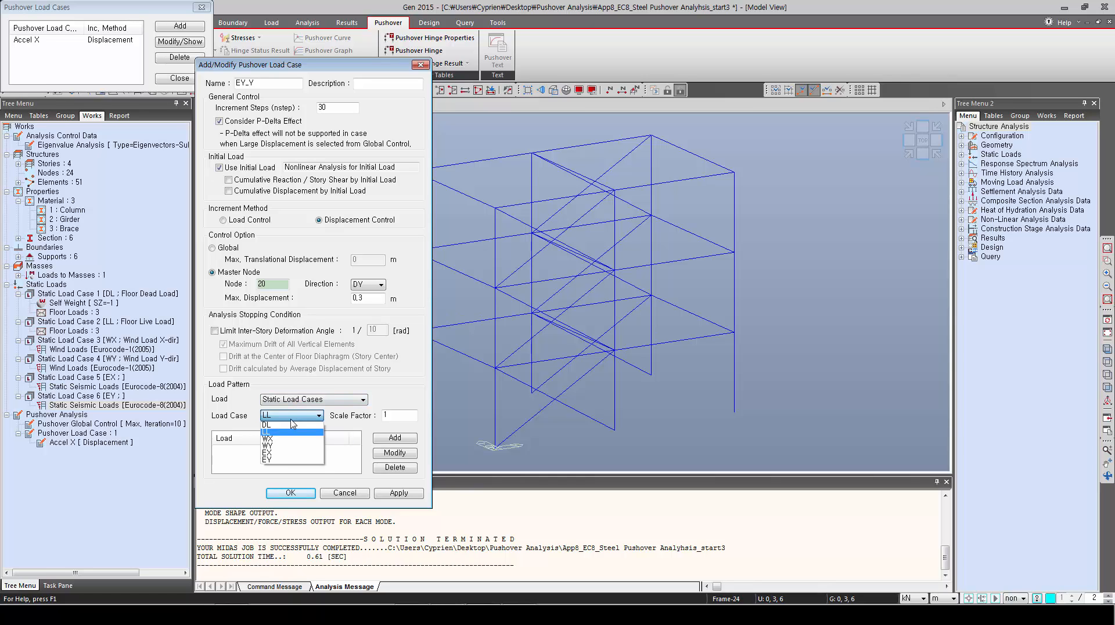
{"action": "left_click", "coordinate": [287, 459]}
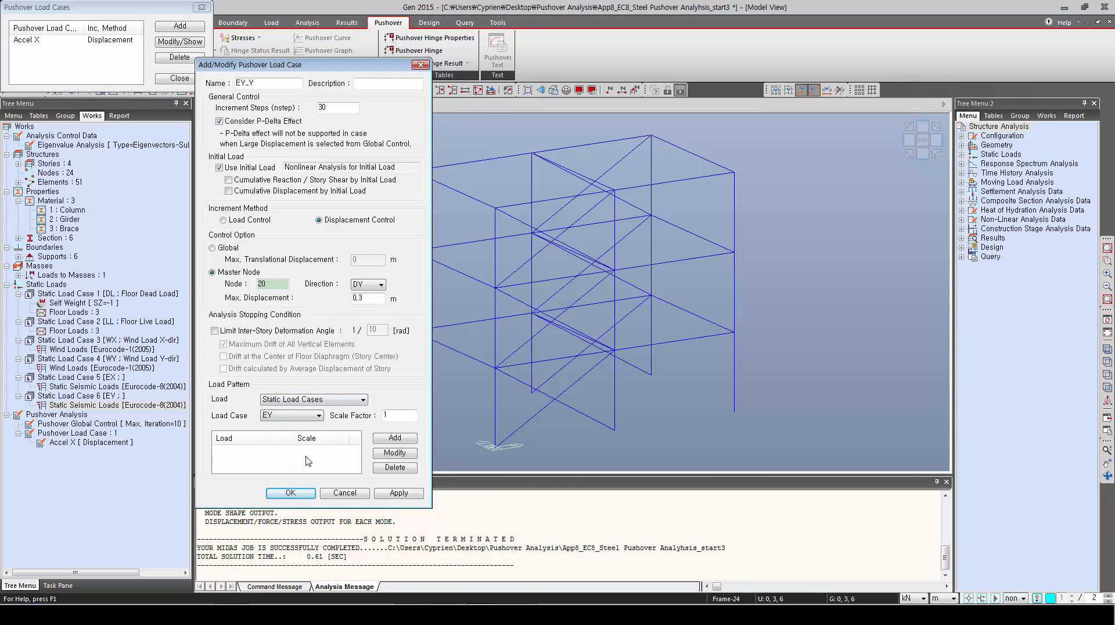
{"action": "left_click", "coordinate": [395, 439]}
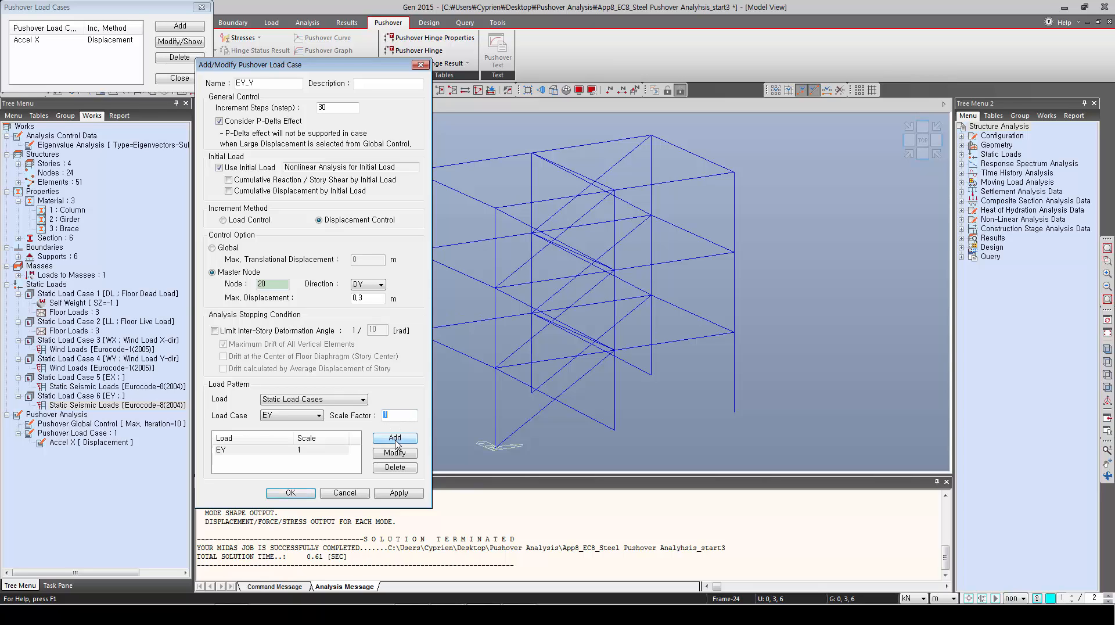
{"action": "left_click", "coordinate": [291, 493]}
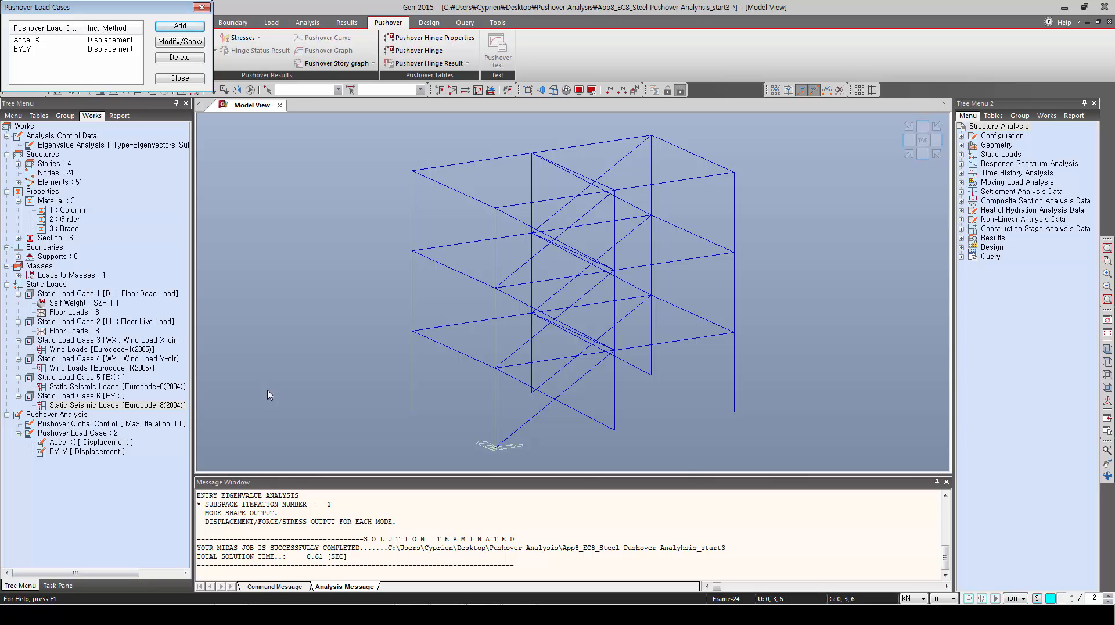
{"action": "left_click", "coordinate": [179, 78]}
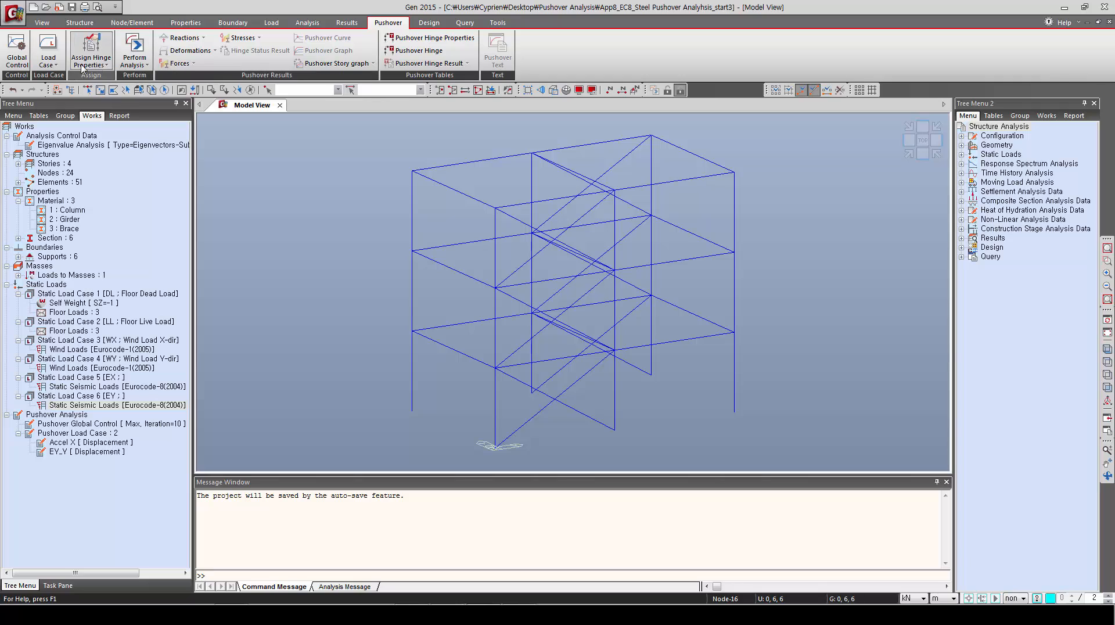
Step: Start a pushover hinge property named Beam for Beam/Column elements in Steel / SRC (filled), with the Fz and My components enabled
{"action": "left_click", "coordinate": [55, 65]}
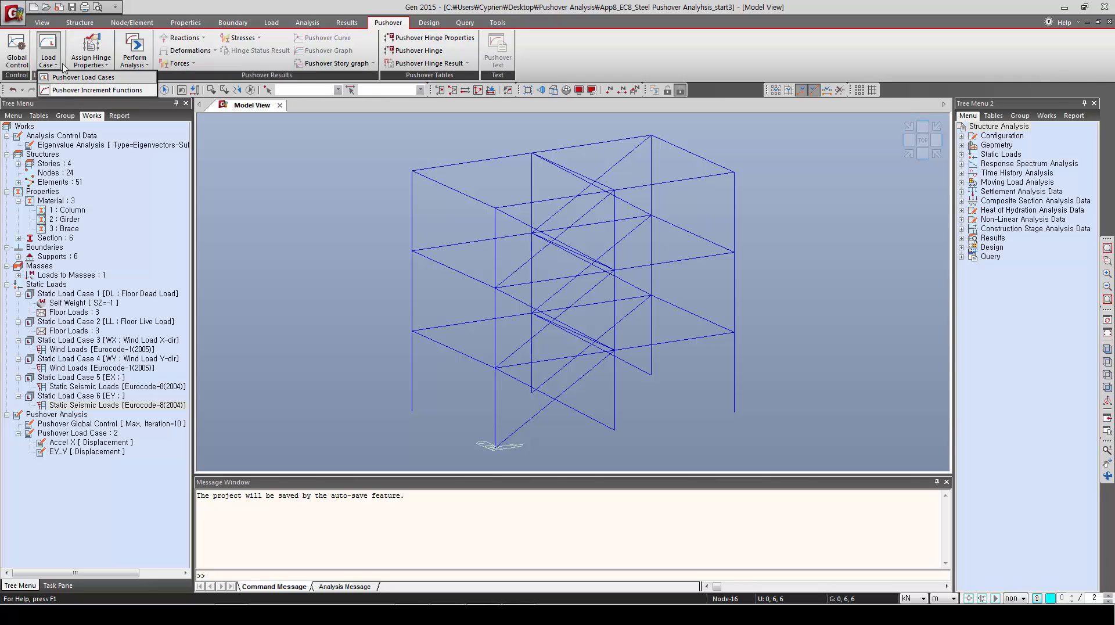
{"action": "left_click", "coordinate": [92, 63]}
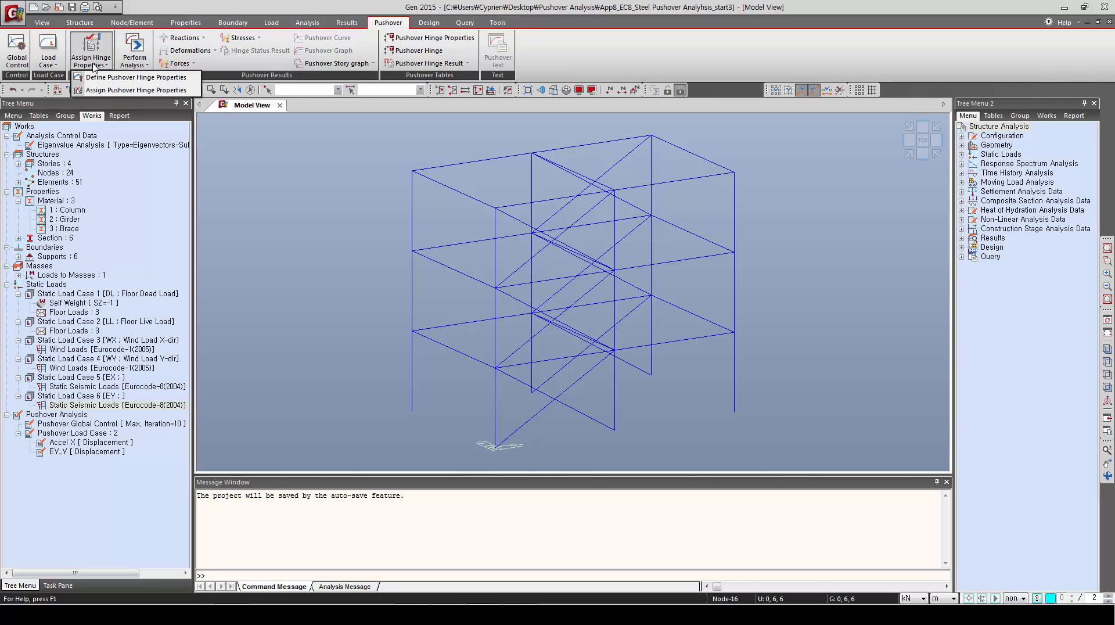
{"action": "left_click", "coordinate": [104, 77]}
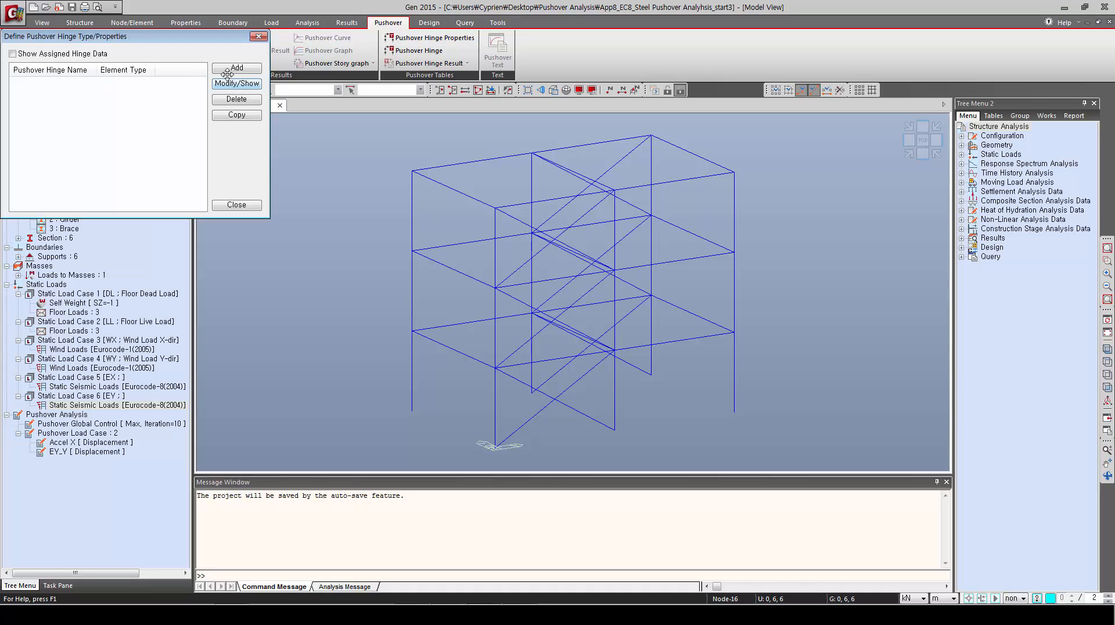
{"action": "left_click", "coordinate": [230, 69]}
{"action": "left_click_drag", "start_coordinate": [238, 146], "coordinate": [469, 161]}
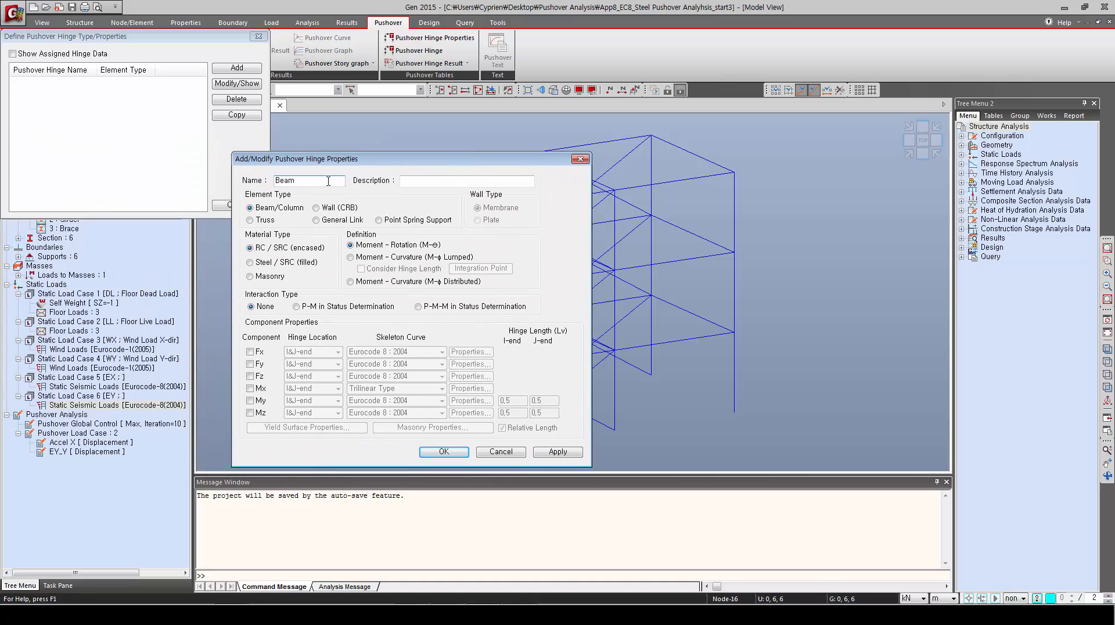
{"action": "left_click", "coordinate": [249, 262]}
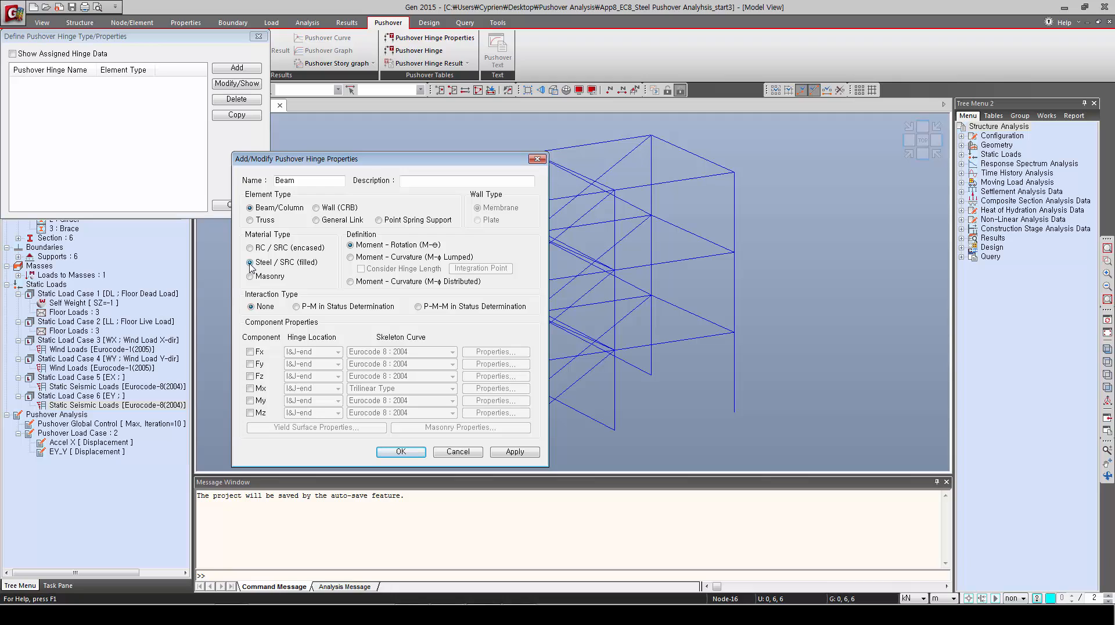
{"action": "left_click", "coordinate": [249, 376]}
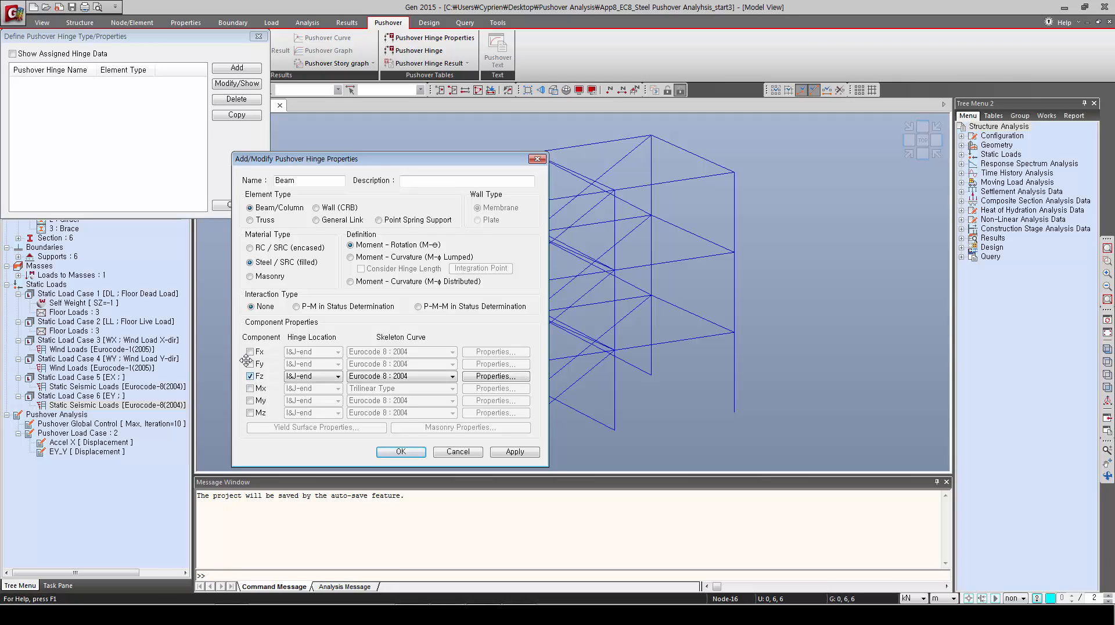
{"action": "left_click", "coordinate": [249, 400]}
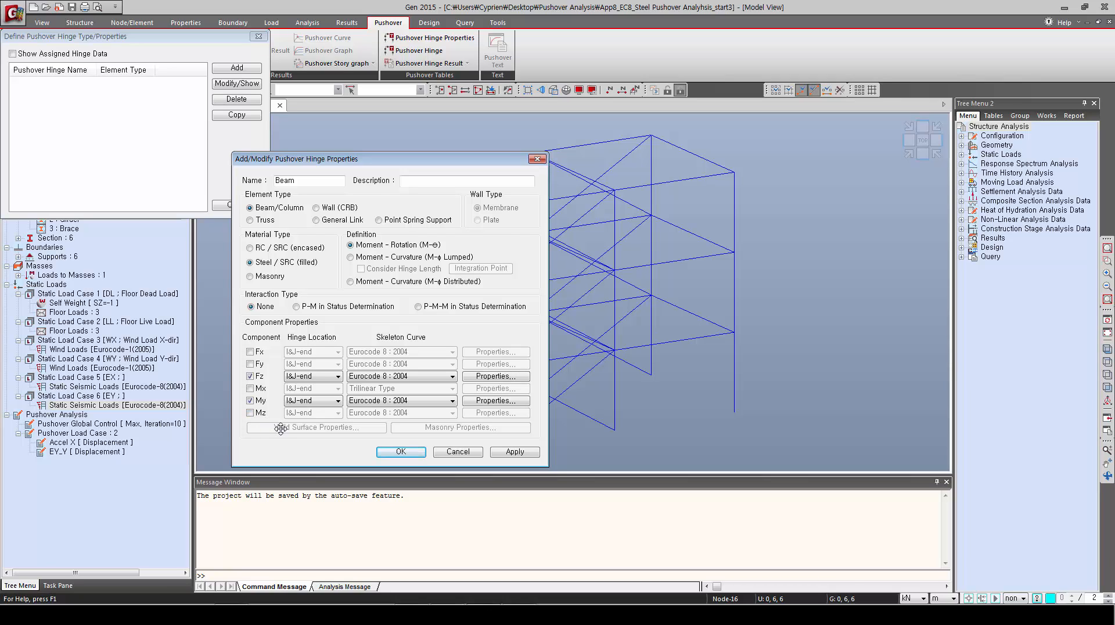
Step: Accept the Beam hinge's Fz properties, set the My cross-section class to Auto, and save the hinge property
{"action": "left_click", "coordinate": [490, 377]}
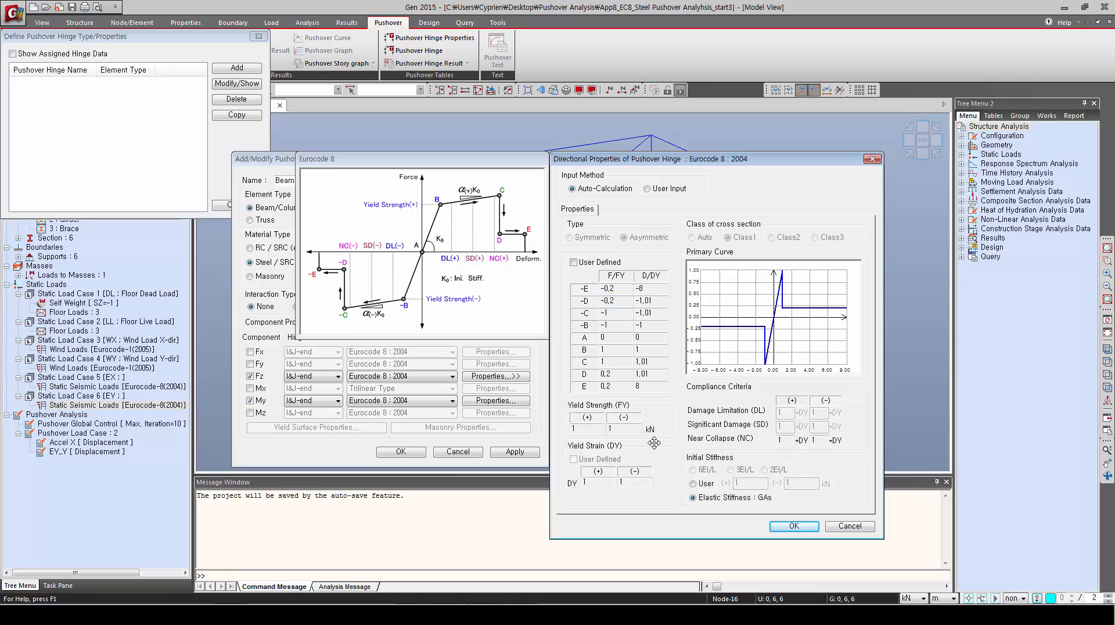
{"action": "left_click", "coordinate": [793, 525]}
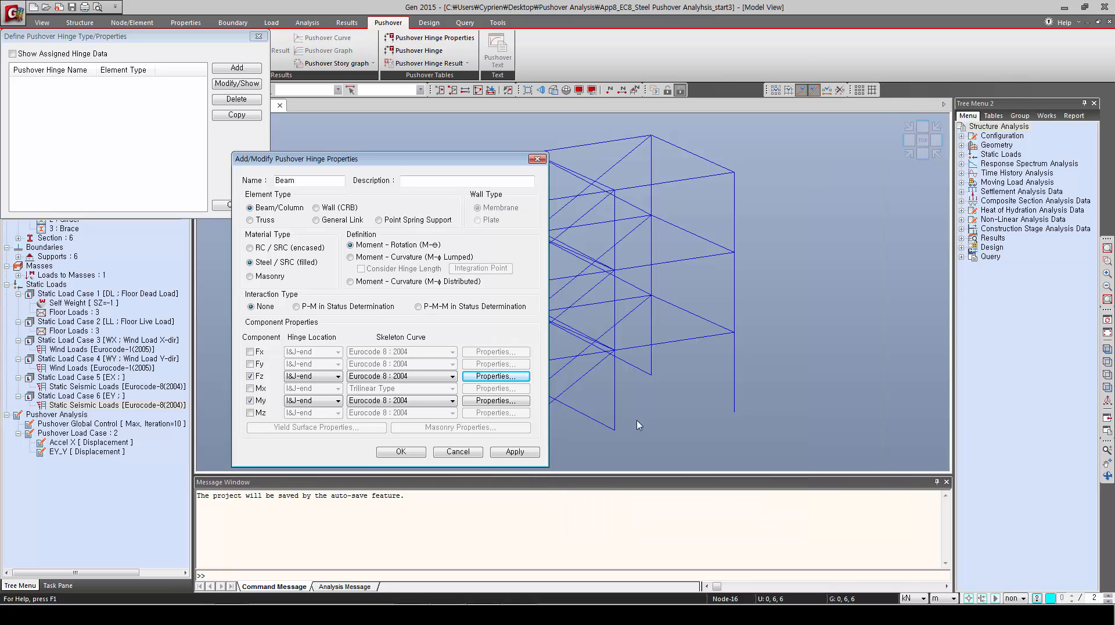
{"action": "left_click", "coordinate": [500, 401]}
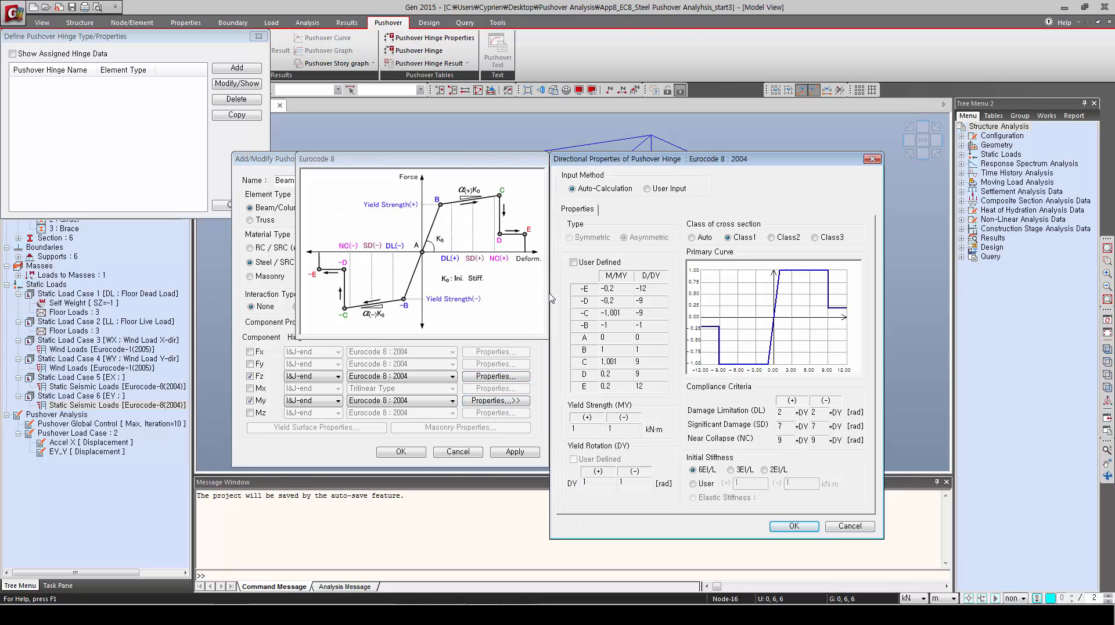
{"action": "left_click", "coordinate": [691, 238]}
{"action": "left_click", "coordinate": [793, 525]}
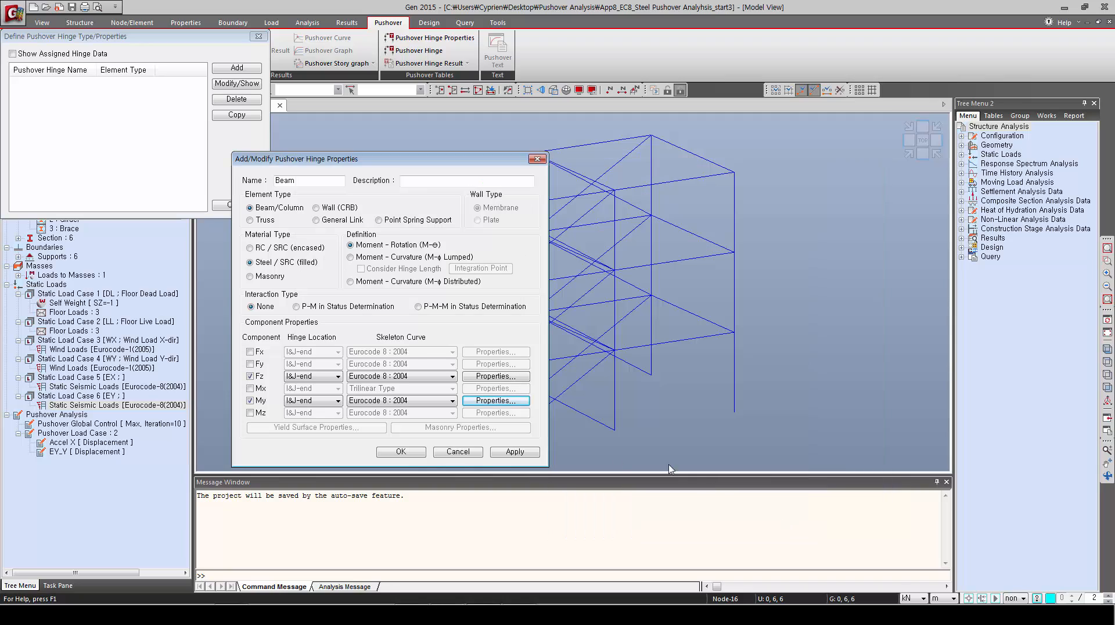
{"action": "left_click", "coordinate": [514, 452]}
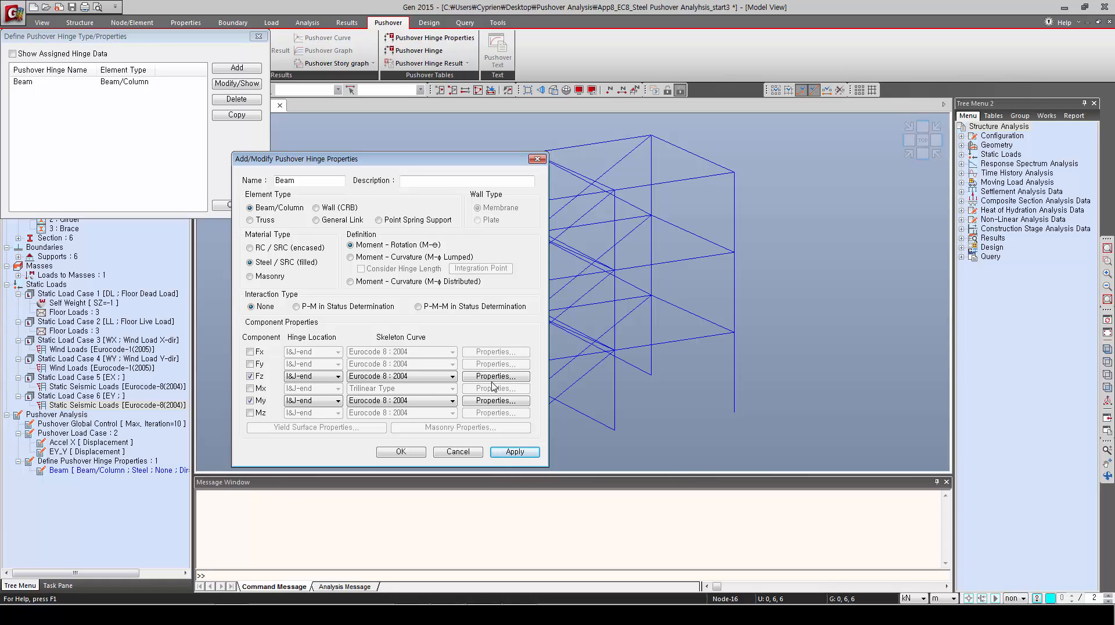
Step: Start a second hinge property named Column using P-M in Status Determination, with the Fy component also enabled
{"action": "double_click", "coordinate": [302, 180]}
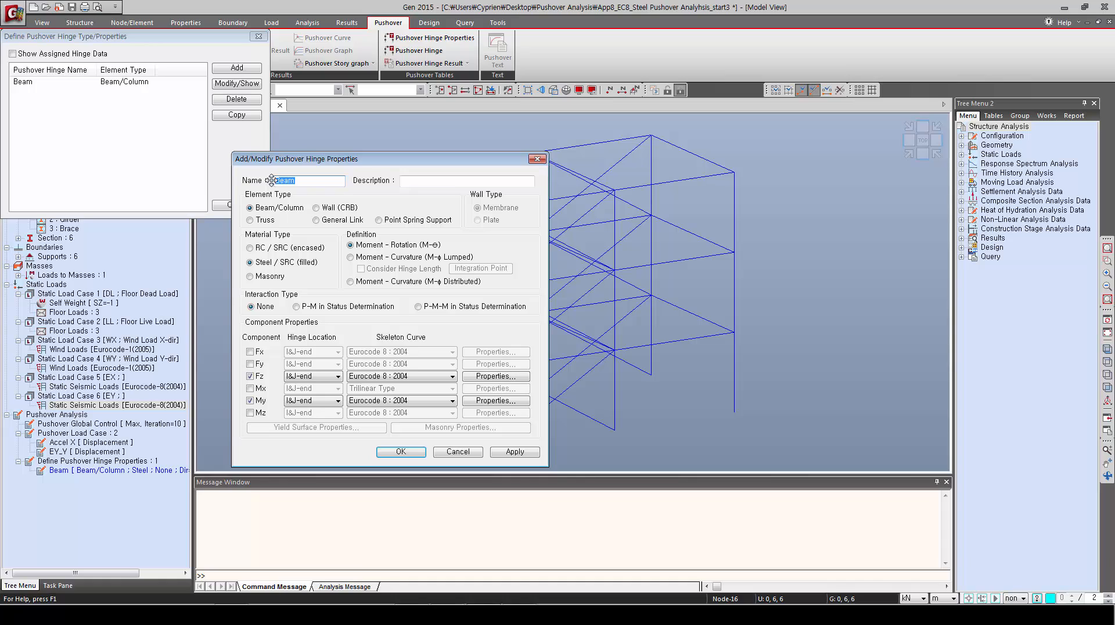
{"action": "type", "text": "Column"}
{"action": "left_click", "coordinate": [297, 306]}
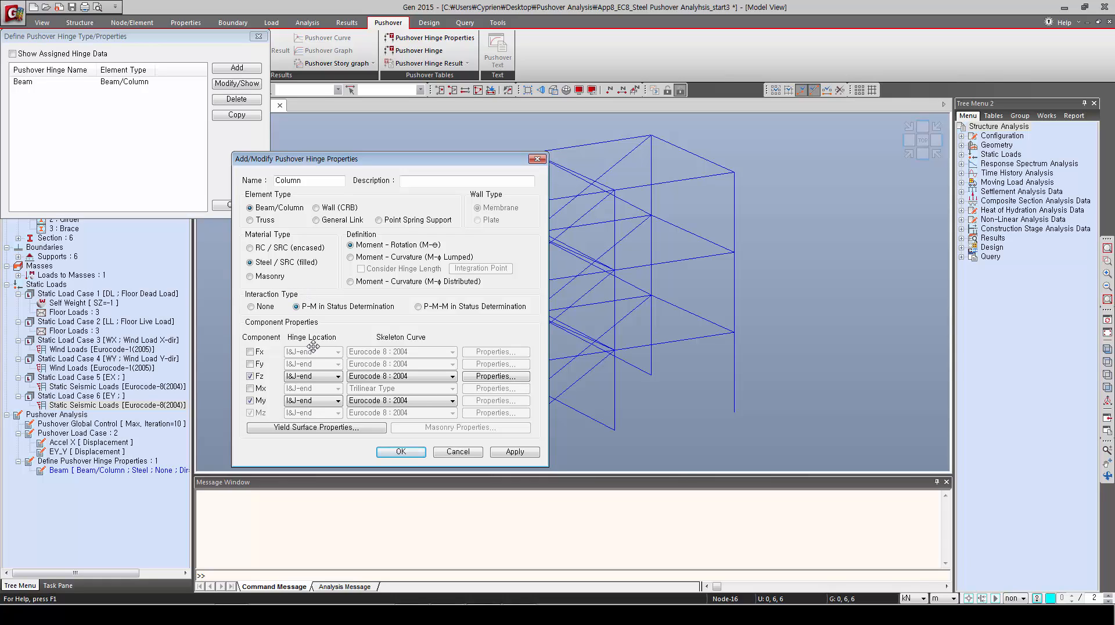
{"action": "left_click", "coordinate": [250, 364]}
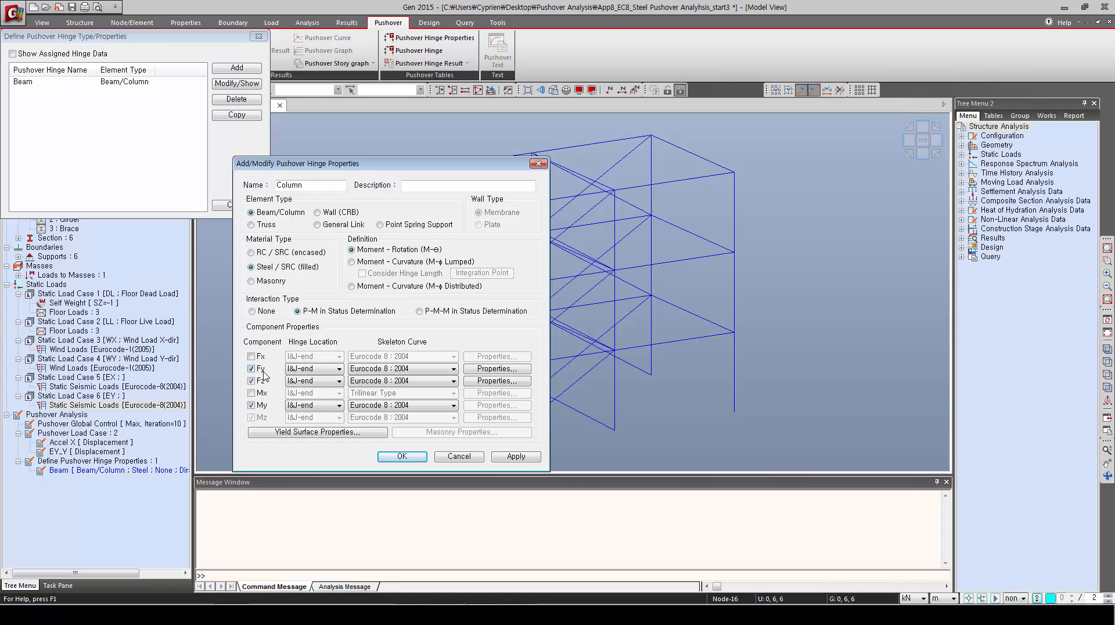
Step: Review the Eurocode 8 directional properties of the Column hinge's Fy and Fz components and accept them as they are
{"action": "left_click", "coordinate": [493, 368]}
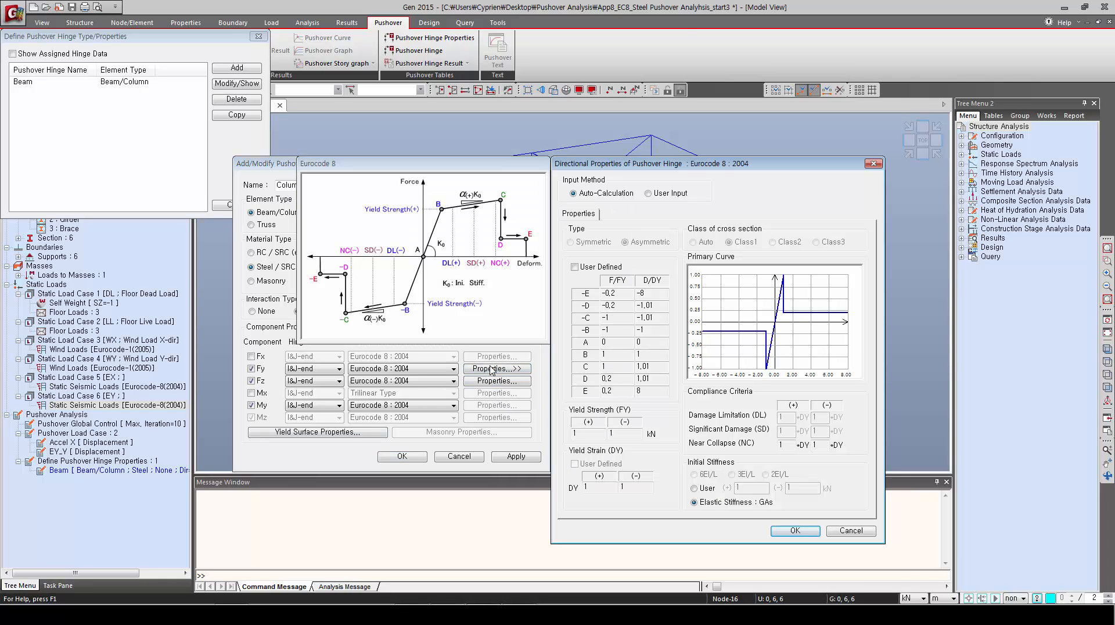
{"action": "left_click", "coordinate": [780, 530]}
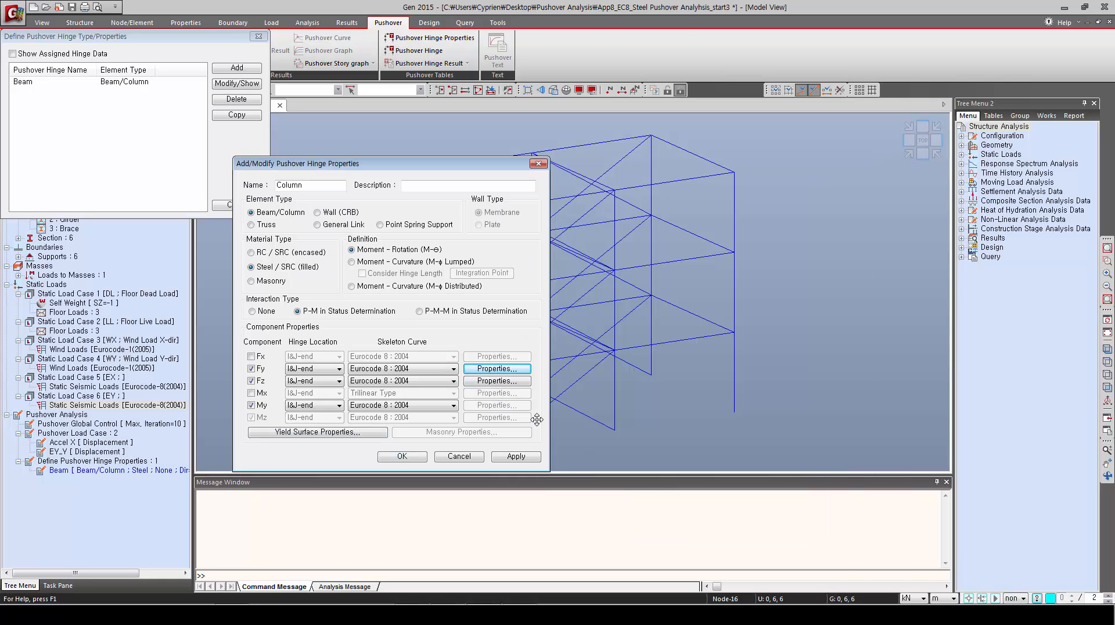
{"action": "left_click", "coordinate": [481, 382]}
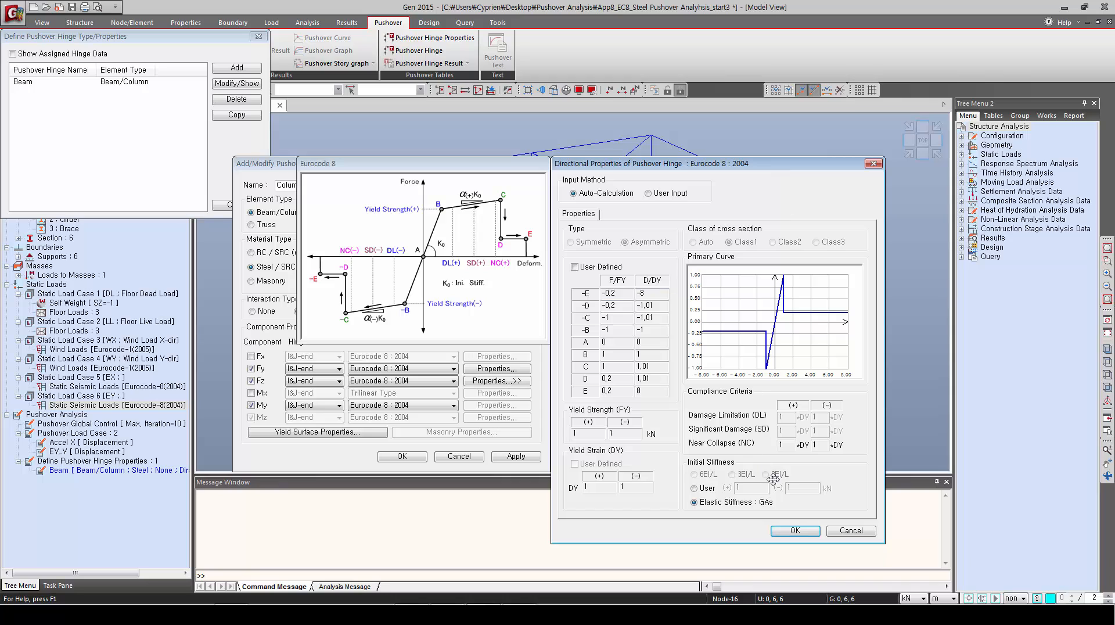
{"action": "left_click", "coordinate": [785, 531]}
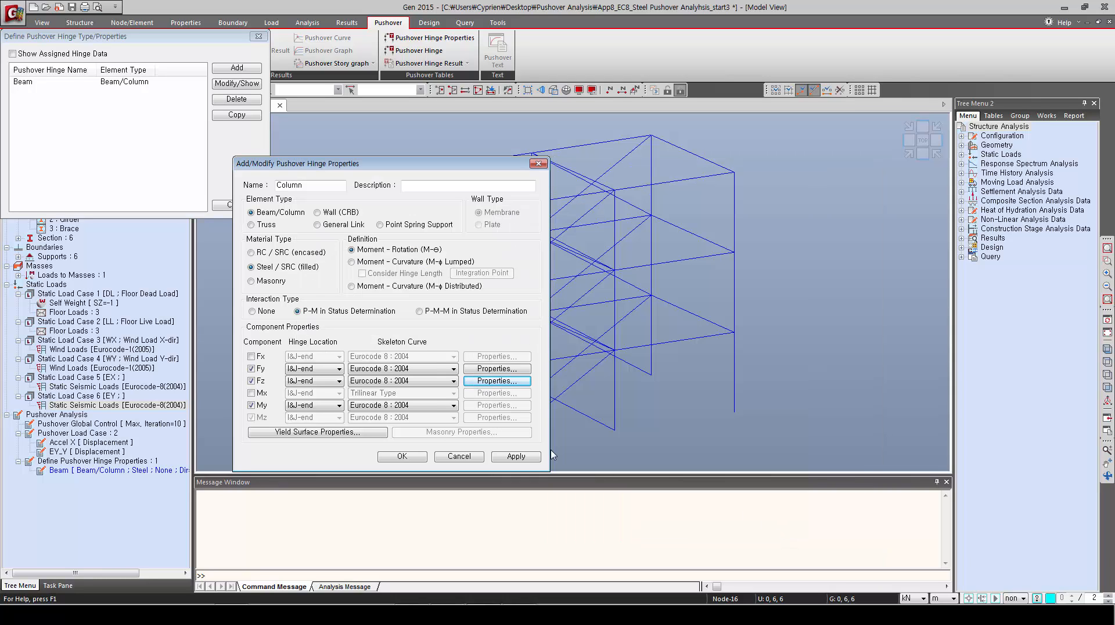
Step: Set the cross-section class to Auto for both Y-axis and Z-axis in the Column hinge's yield surface properties, and save the hinge property
{"action": "left_click", "coordinate": [361, 434]}
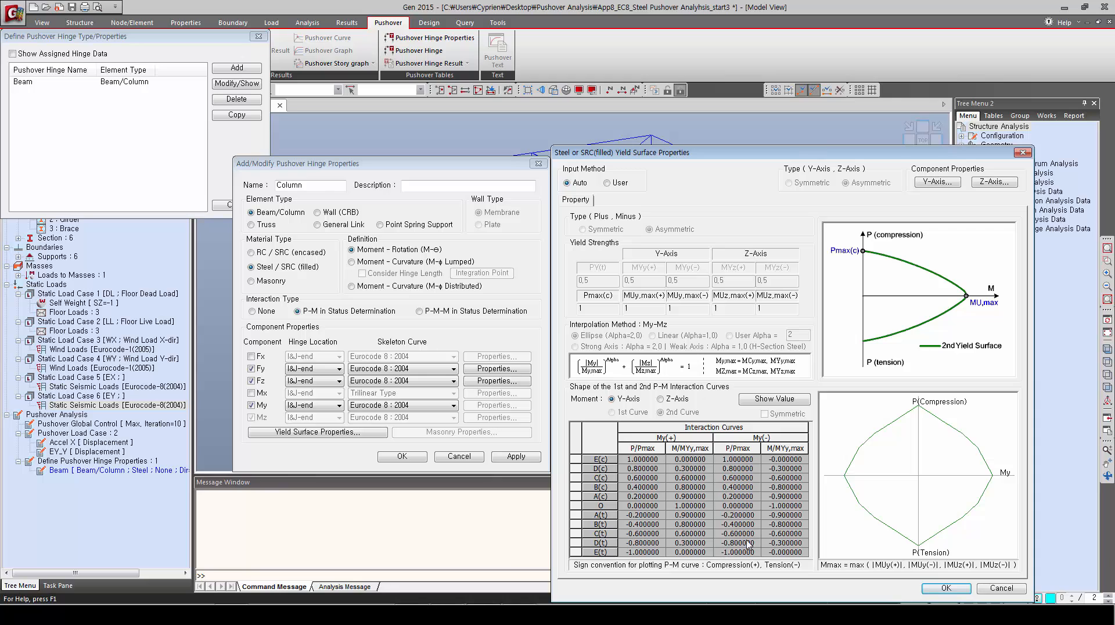
{"action": "left_click", "coordinate": [935, 184]}
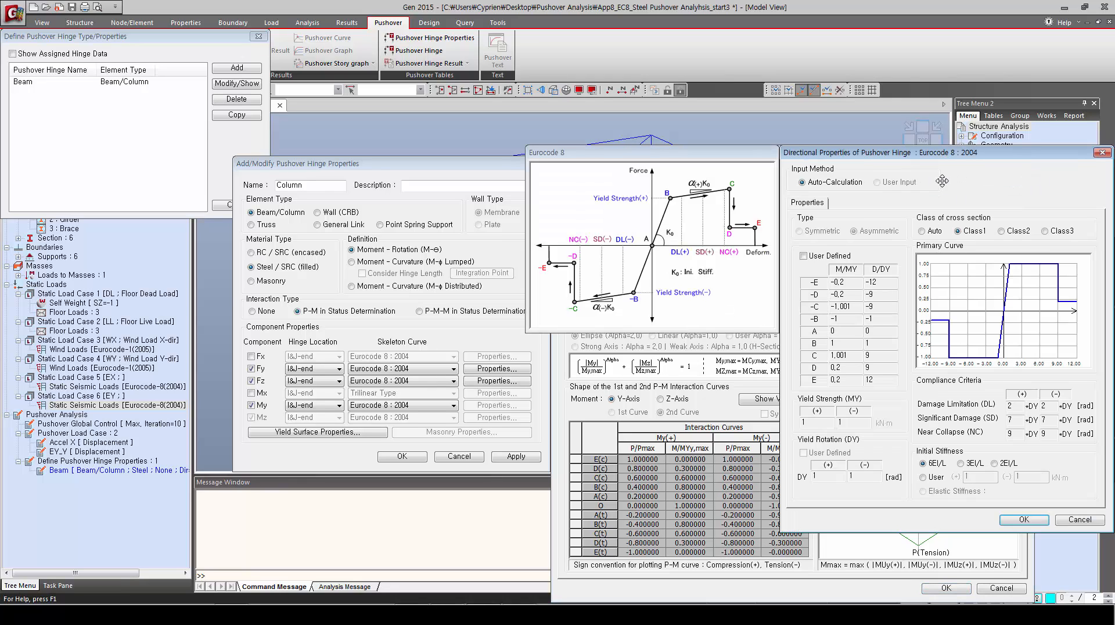
{"action": "left_click", "coordinate": [922, 232]}
{"action": "left_click", "coordinate": [1023, 519]}
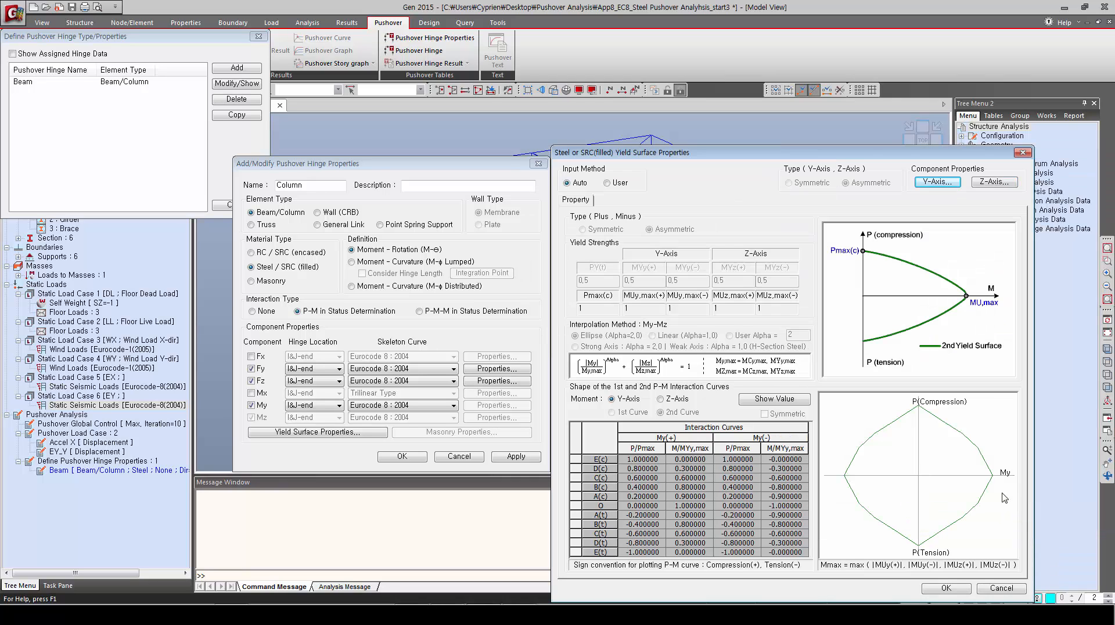
{"action": "left_click", "coordinate": [992, 183]}
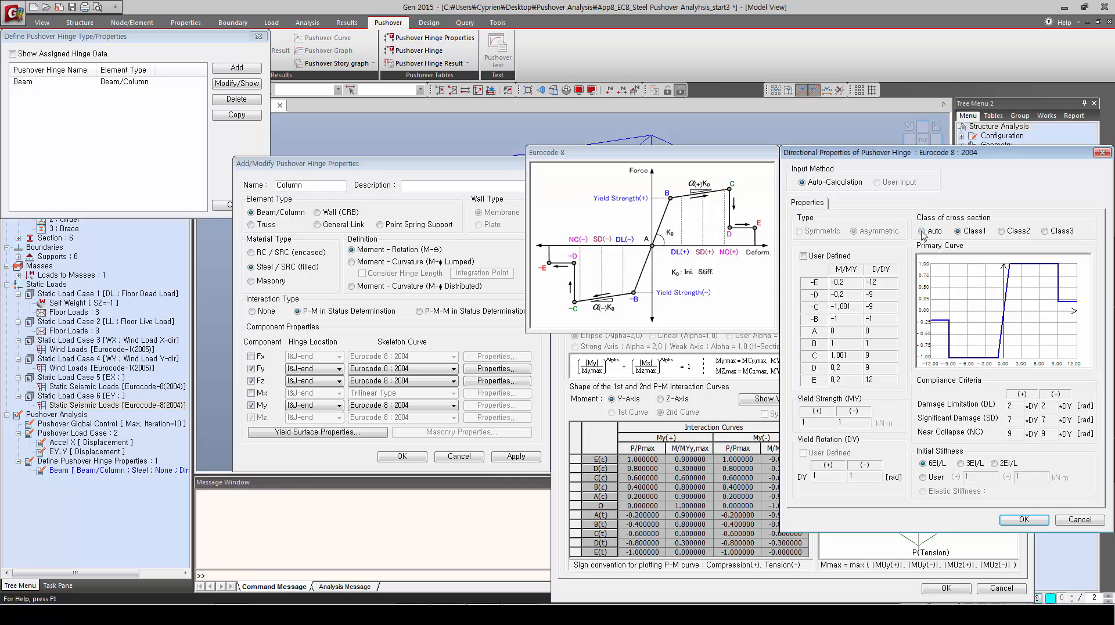
{"action": "left_click", "coordinate": [921, 231]}
{"action": "left_click", "coordinate": [1023, 519]}
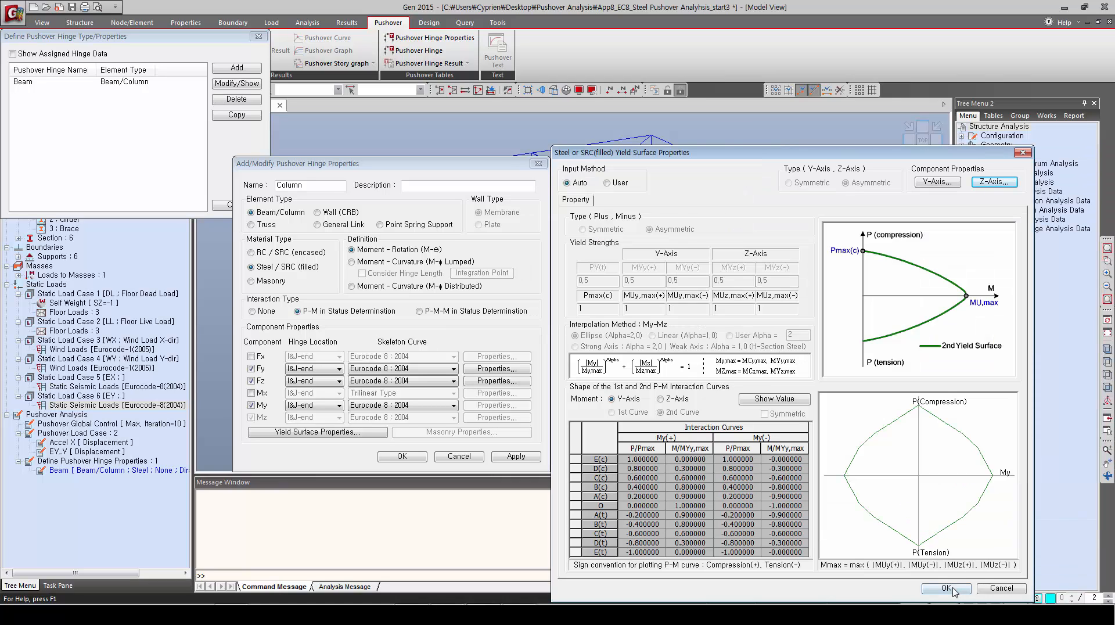
{"action": "left_click", "coordinate": [950, 587]}
{"action": "left_click", "coordinate": [514, 457]}
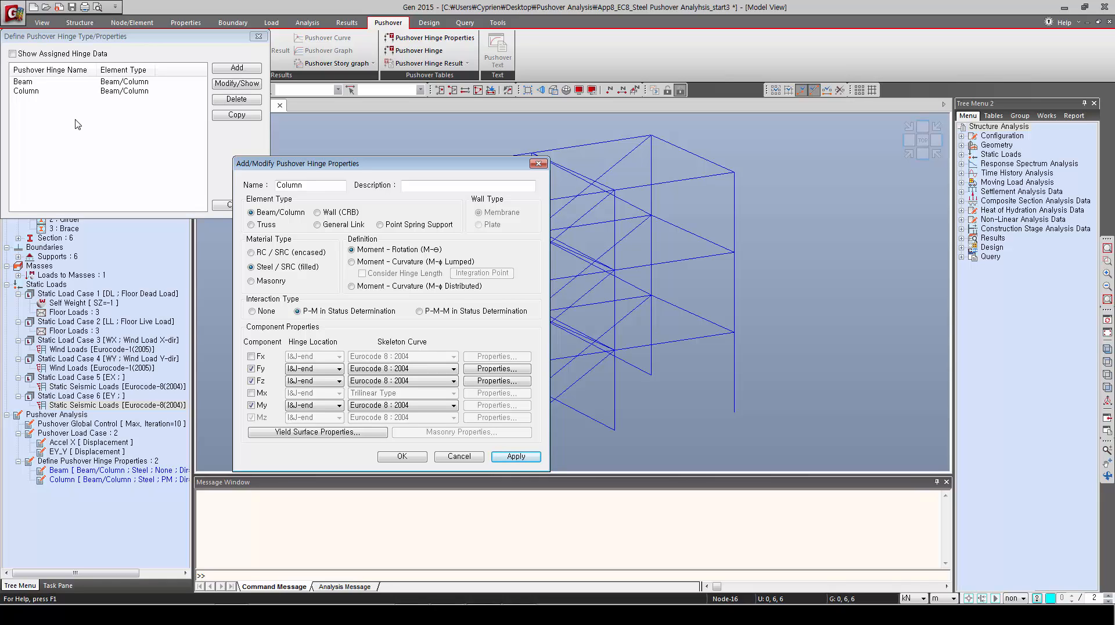
Step: Start a third hinge property named Braces with the Truss element type and the Fx component enabled
{"action": "double_click", "coordinate": [286, 184]}
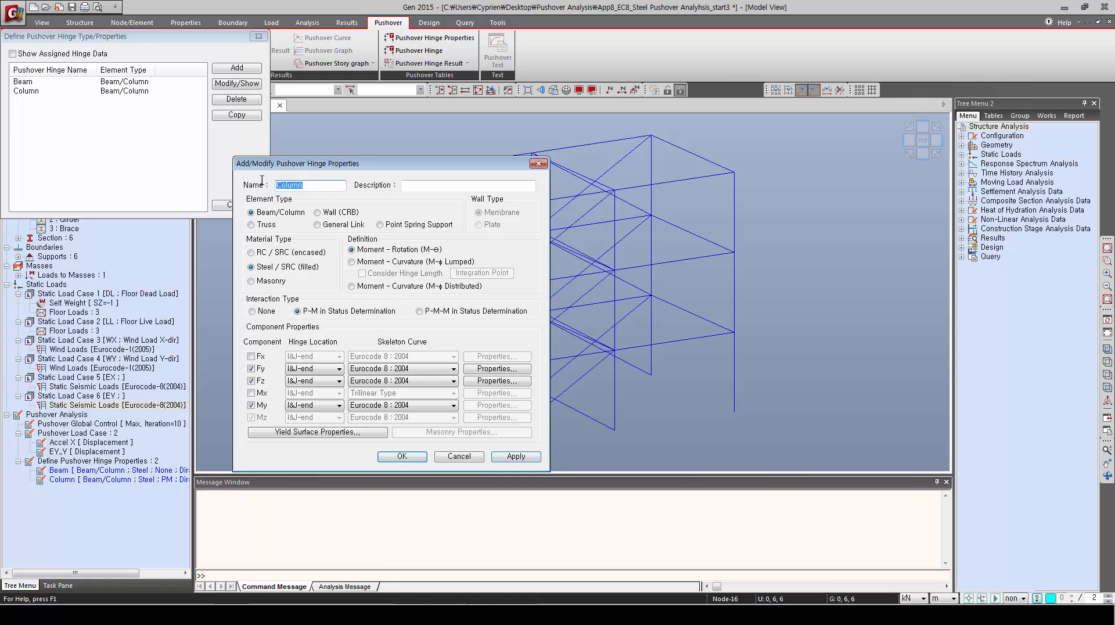
{"action": "type", "text": "Braces"}
{"action": "left_click", "coordinate": [251, 225]}
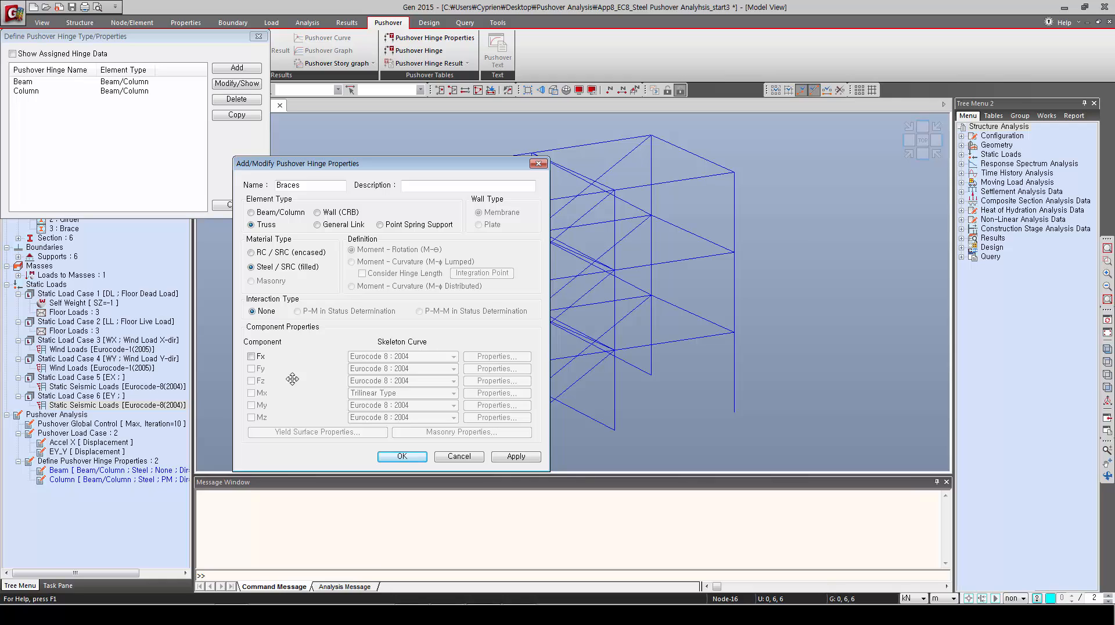
{"action": "left_click", "coordinate": [251, 356]}
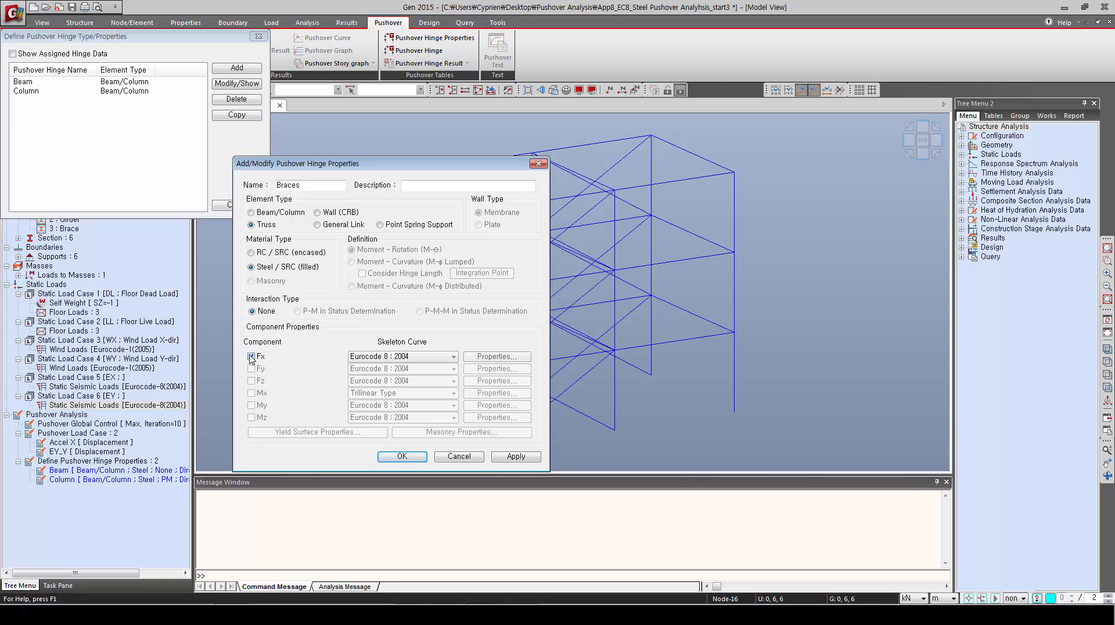
Step: Accept the Braces hinge's Fx Eurocode 8 properties as they are, save the hinge property, and finish defining hinge types
{"action": "left_click", "coordinate": [497, 357]}
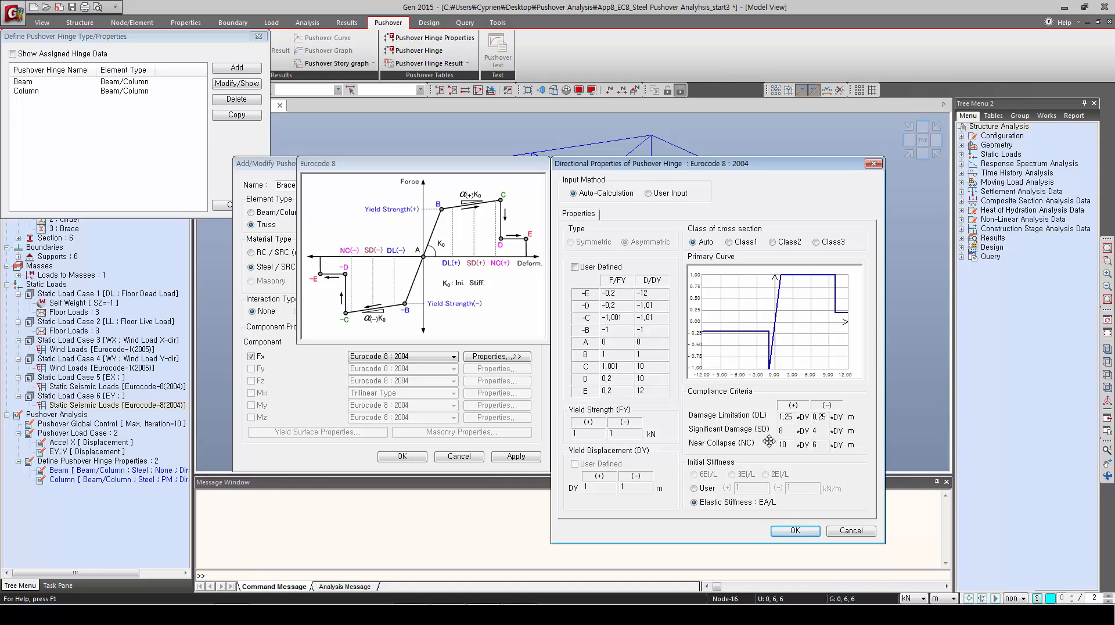
{"action": "left_click", "coordinate": [787, 530]}
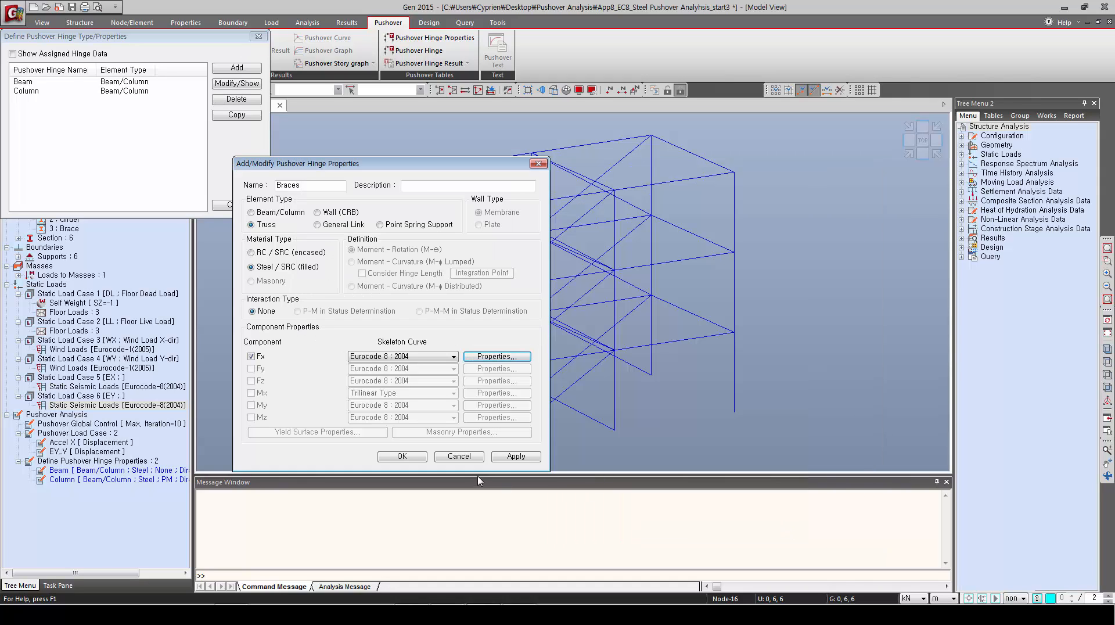
{"action": "left_click", "coordinate": [516, 460]}
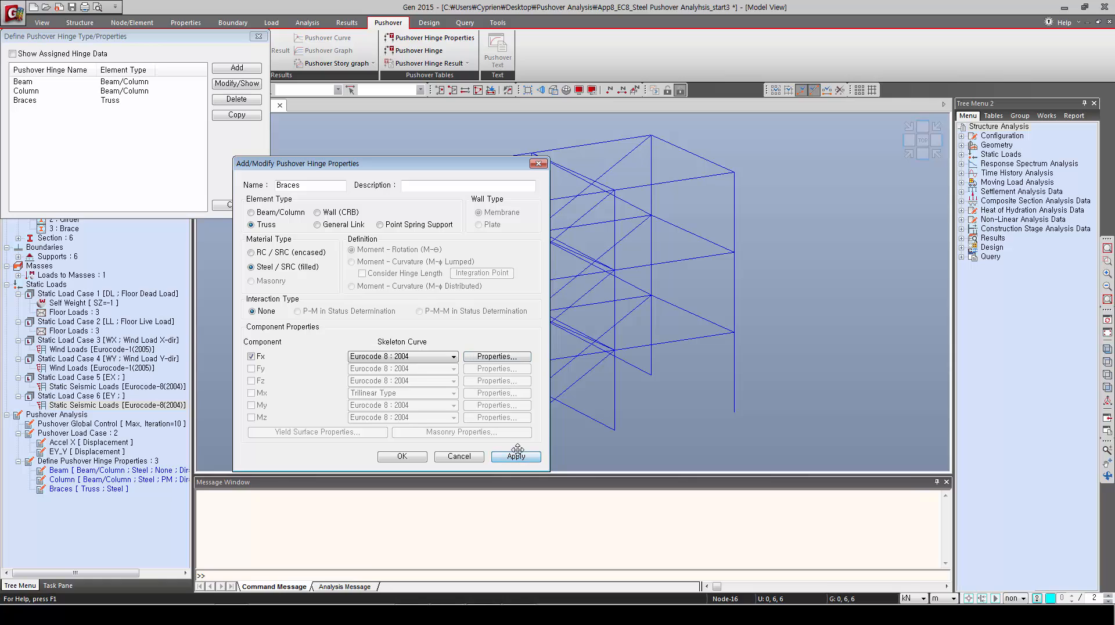
{"action": "left_click", "coordinate": [413, 457]}
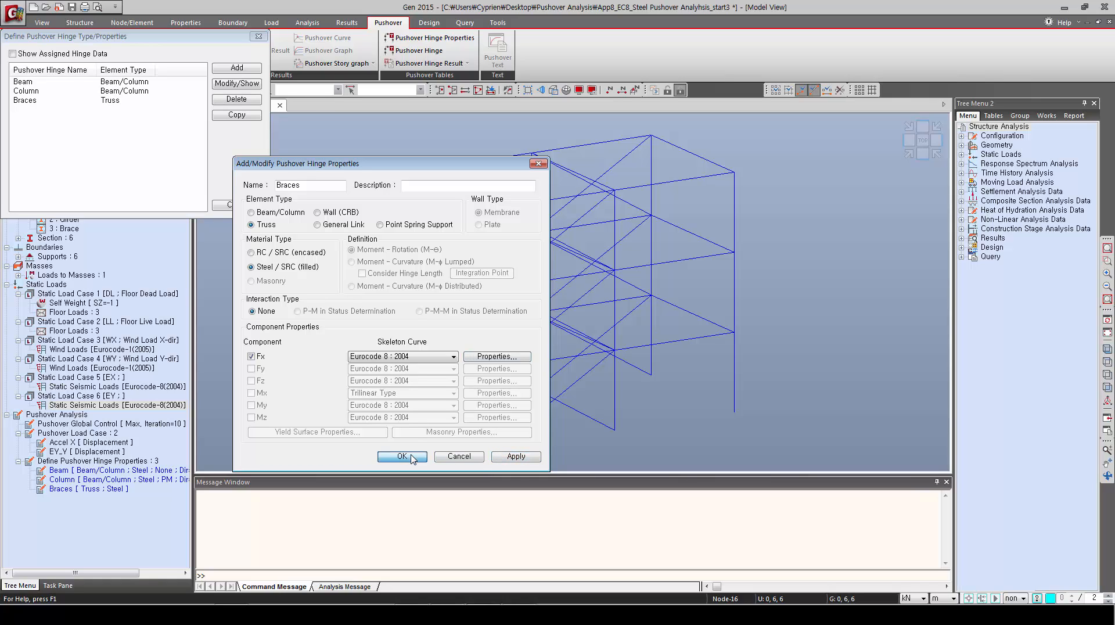
{"action": "left_click", "coordinate": [452, 458]}
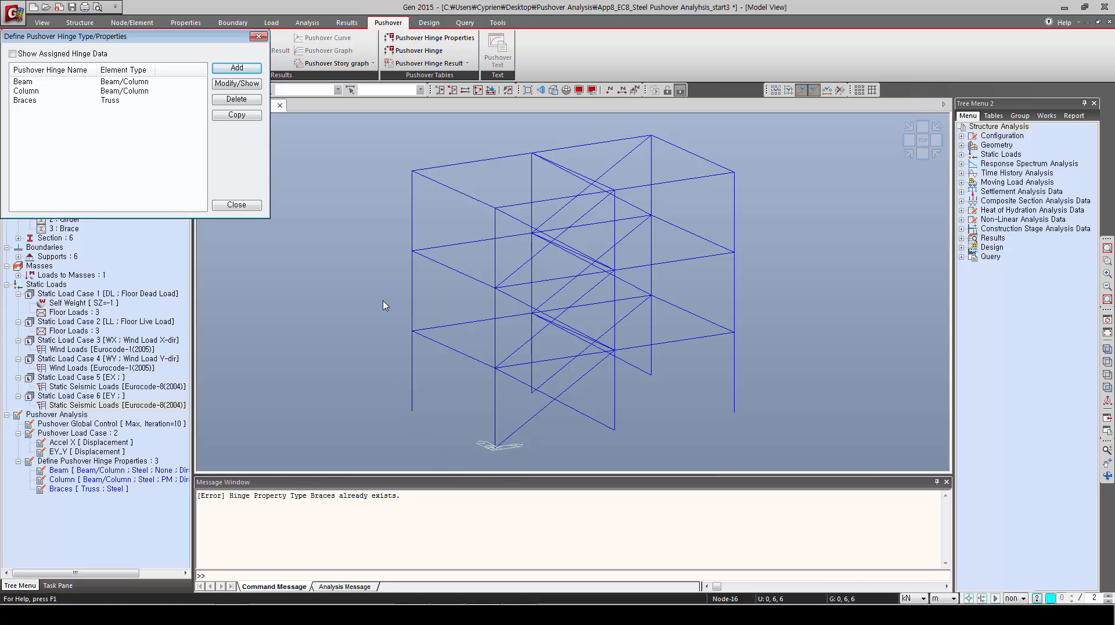
{"action": "left_click", "coordinate": [222, 208]}
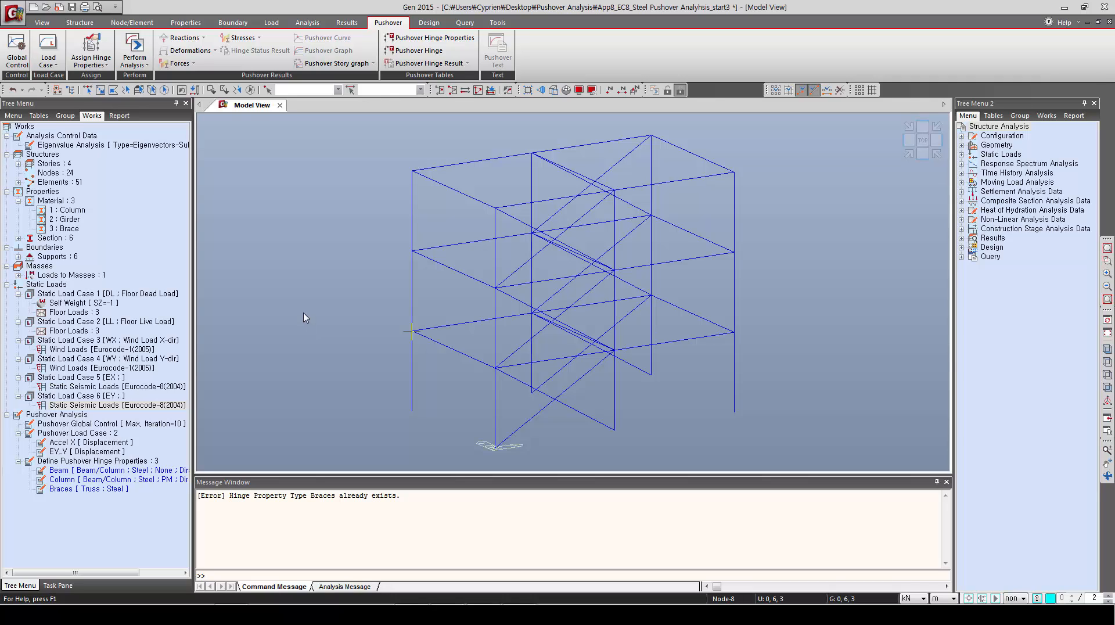
Step: Select all elements with the Column material and assign the Column hinge property to them as Beam/Column elements
{"action": "left_click", "coordinate": [79, 212]}
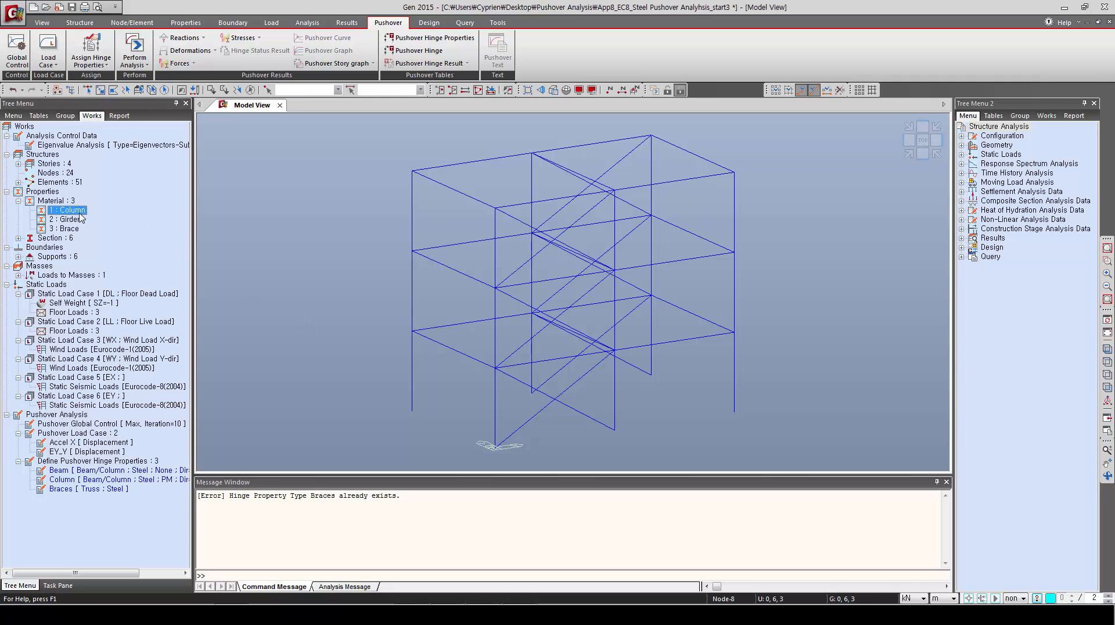
{"action": "right_click", "coordinate": [81, 215]}
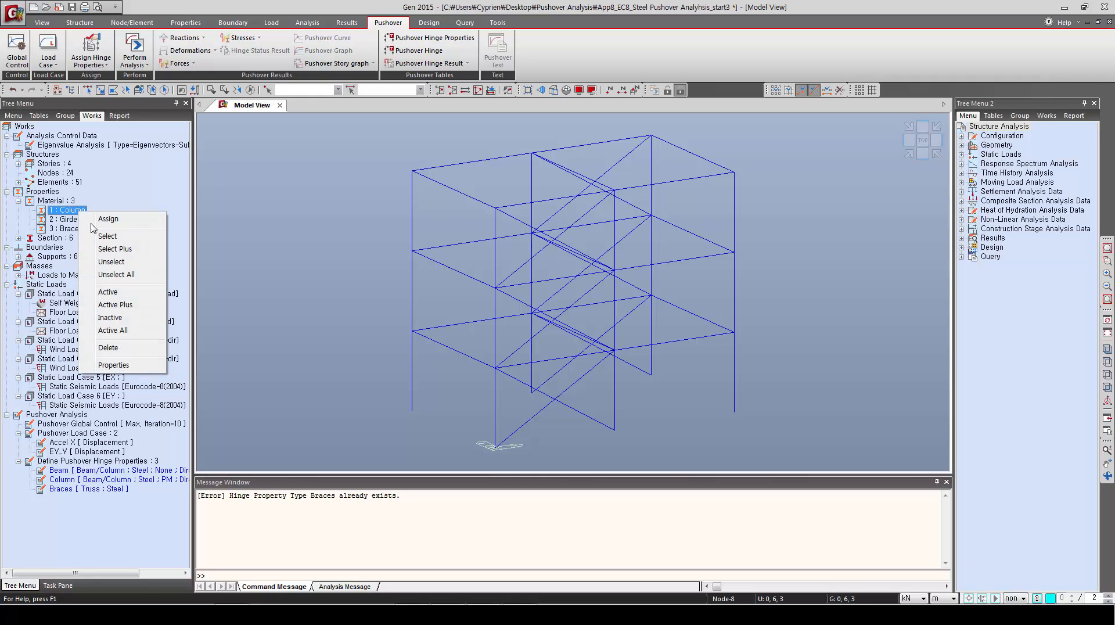
{"action": "left_click", "coordinate": [101, 238]}
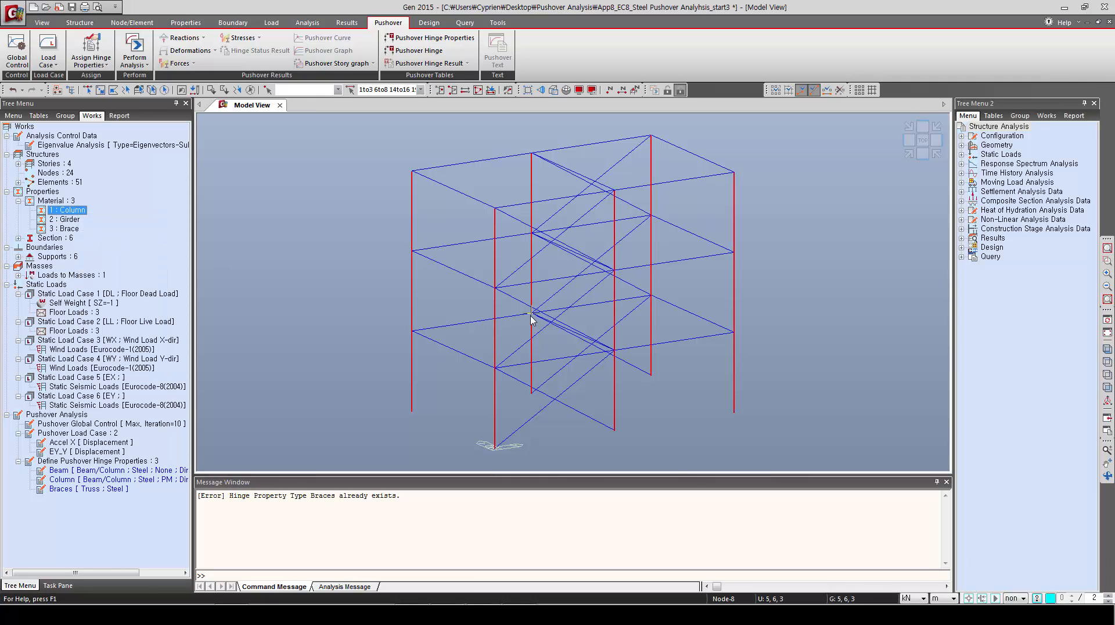
{"action": "mouse_move", "coordinate": [529, 319]}
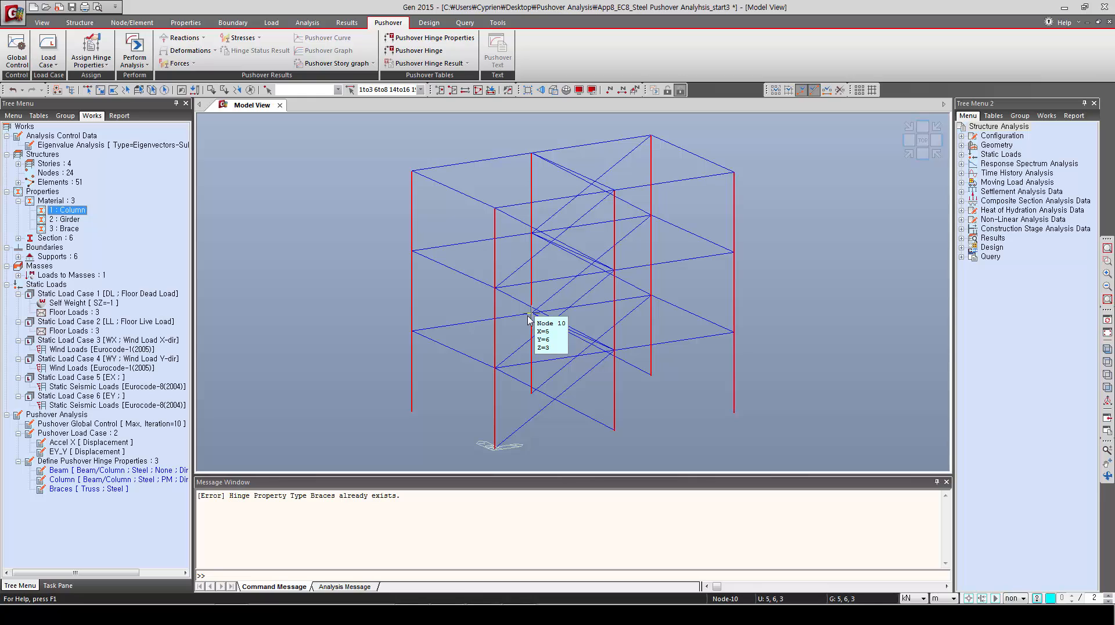
{"action": "left_click", "coordinate": [94, 63]}
{"action": "left_click", "coordinate": [105, 90]}
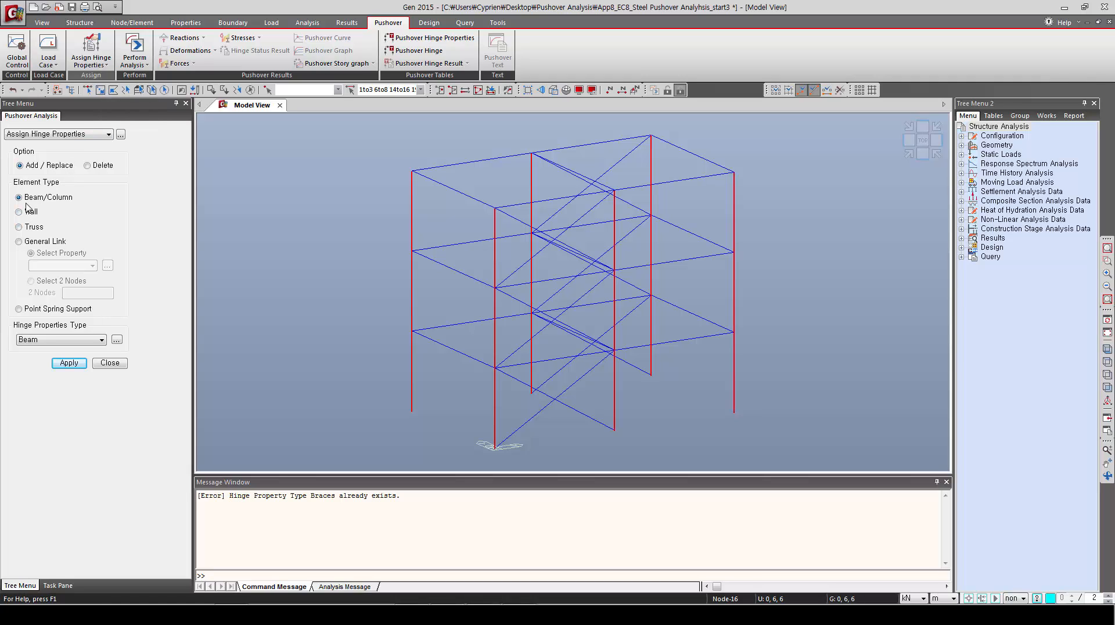
{"action": "left_click", "coordinate": [41, 340]}
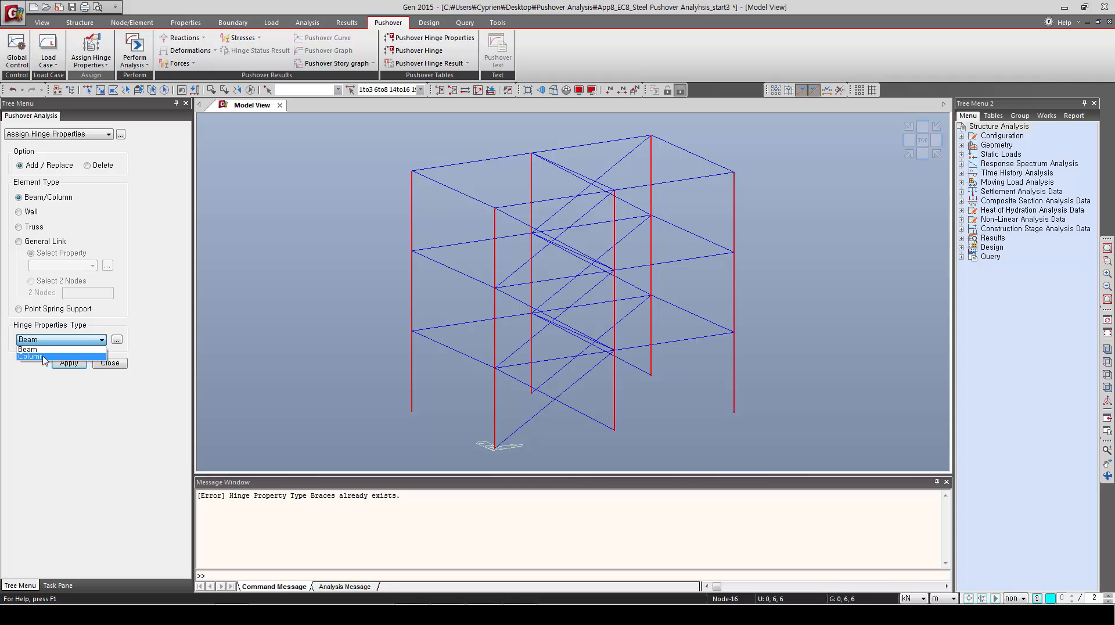
{"action": "left_click", "coordinate": [42, 350]}
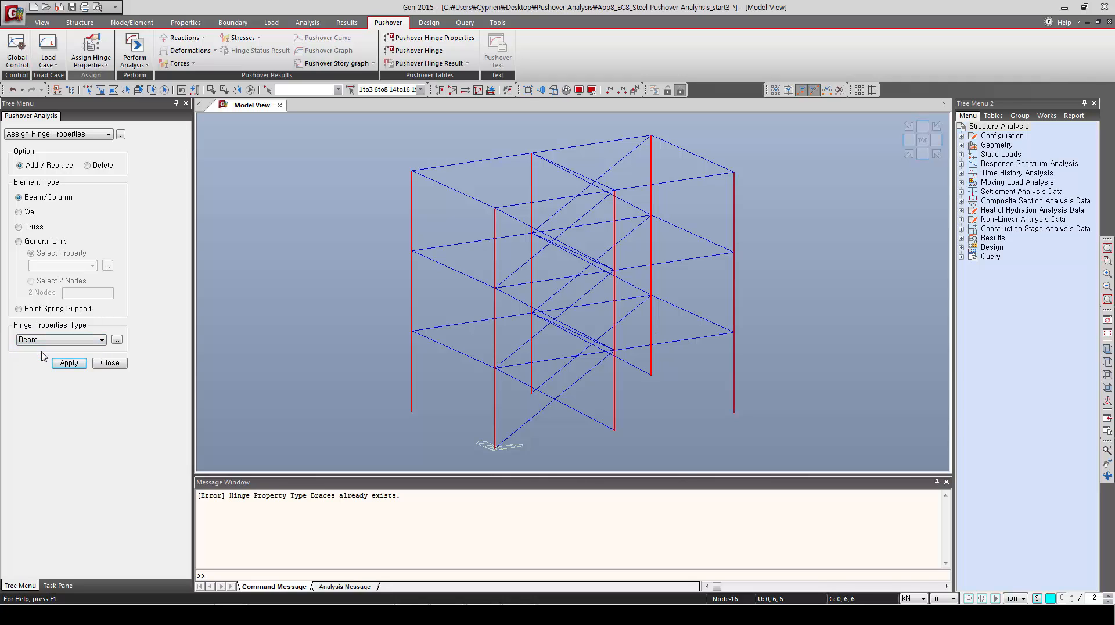
{"action": "left_click", "coordinate": [37, 343]}
{"action": "left_click", "coordinate": [40, 357]}
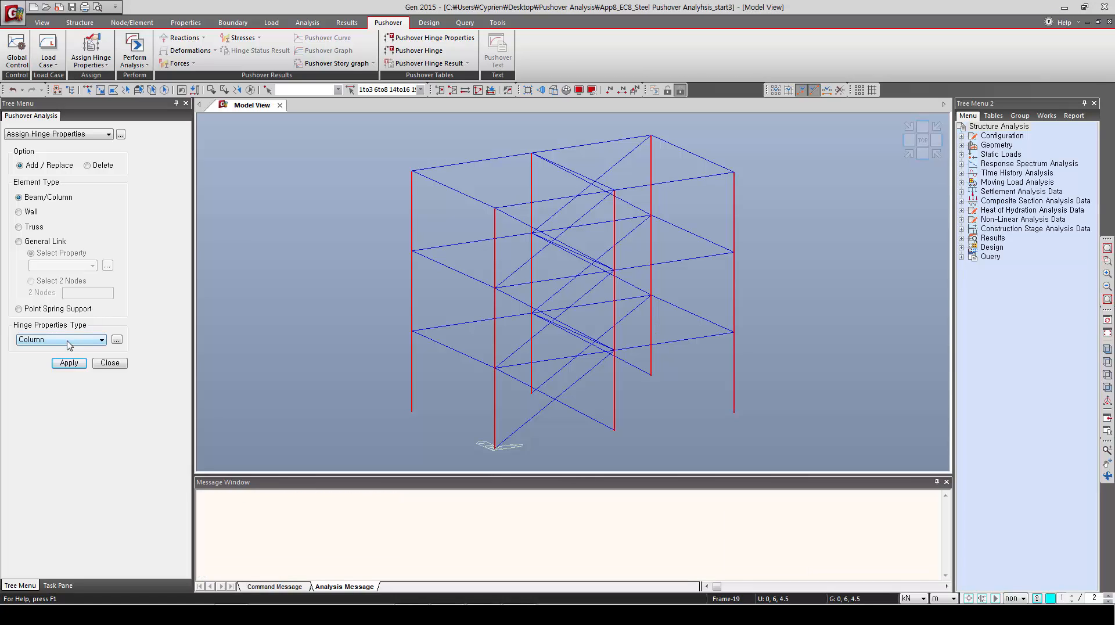
{"action": "left_click", "coordinate": [75, 365]}
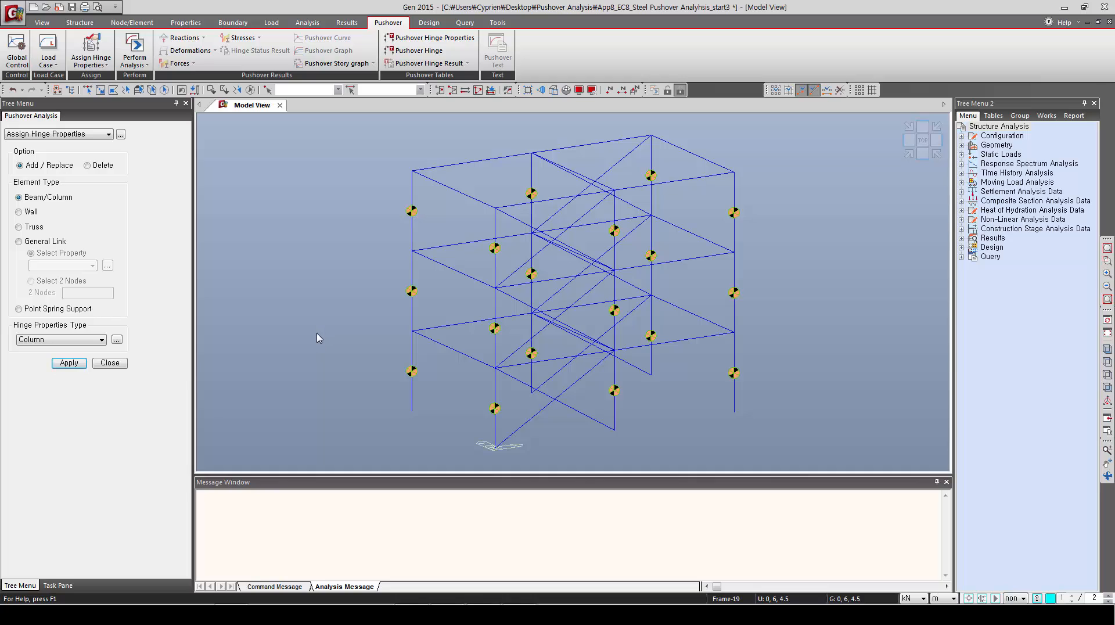
{"action": "left_click", "coordinate": [108, 362]}
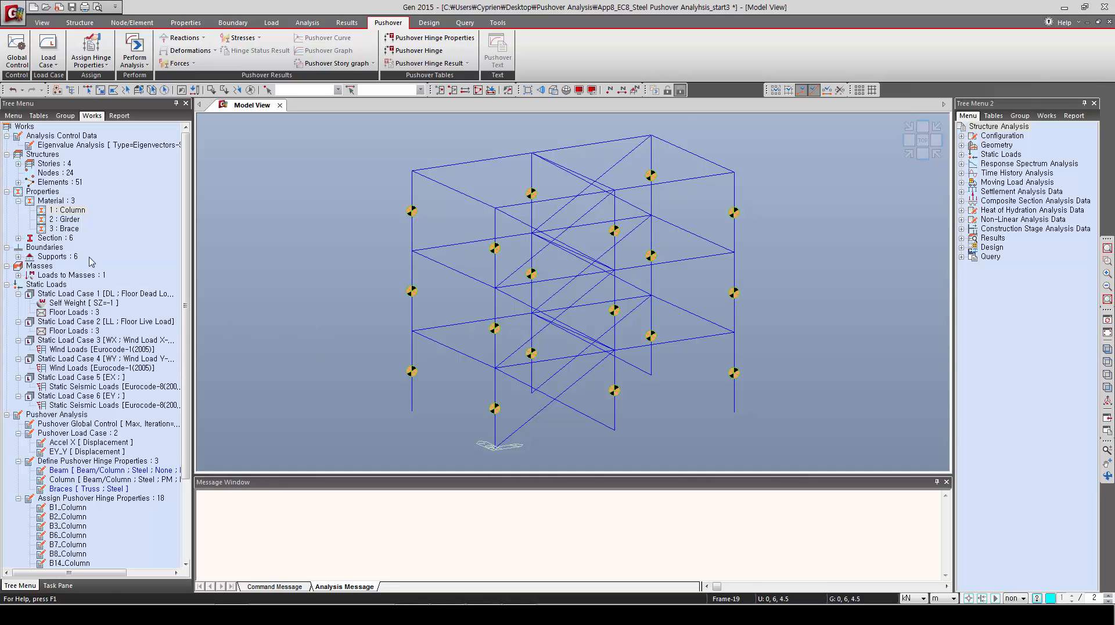
Step: Select all elements with the Girder material and assign the Beam hinge property to them
{"action": "left_click", "coordinate": [68, 221]}
{"action": "double_click", "coordinate": [70, 221]}
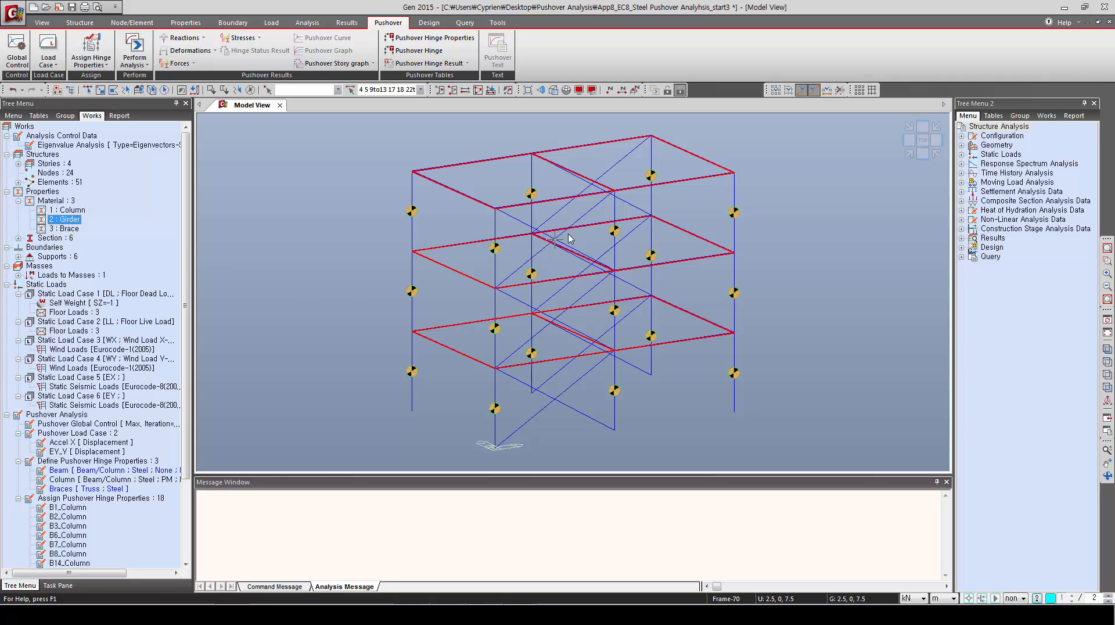
{"action": "mouse_move", "coordinate": [563, 238]}
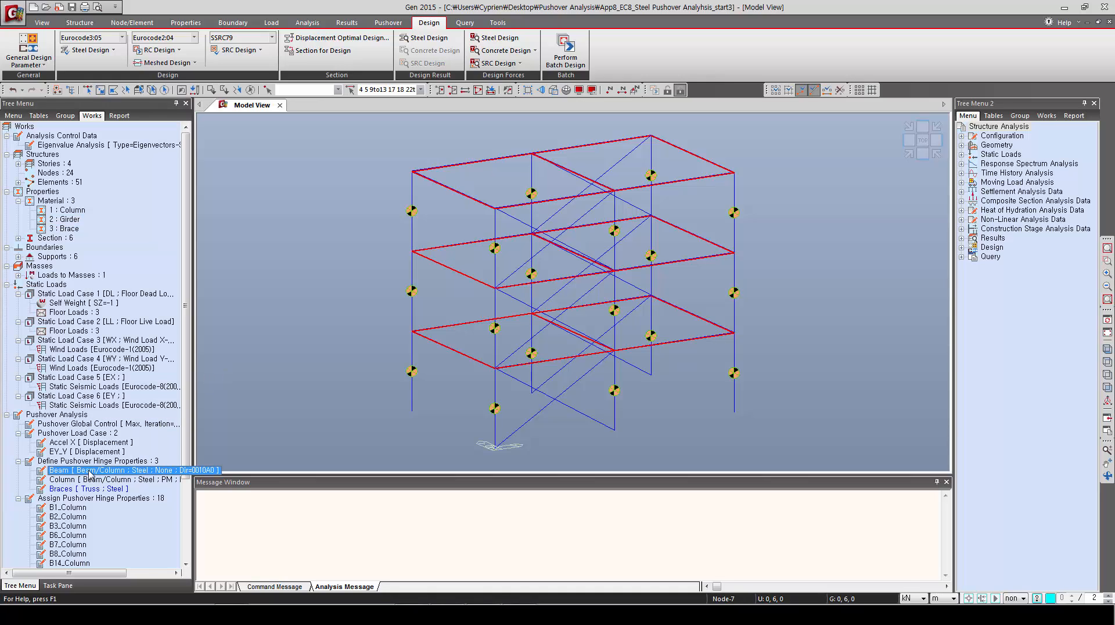
{"action": "left_click_drag", "start_coordinate": [105, 471], "coordinate": [390, 387]}
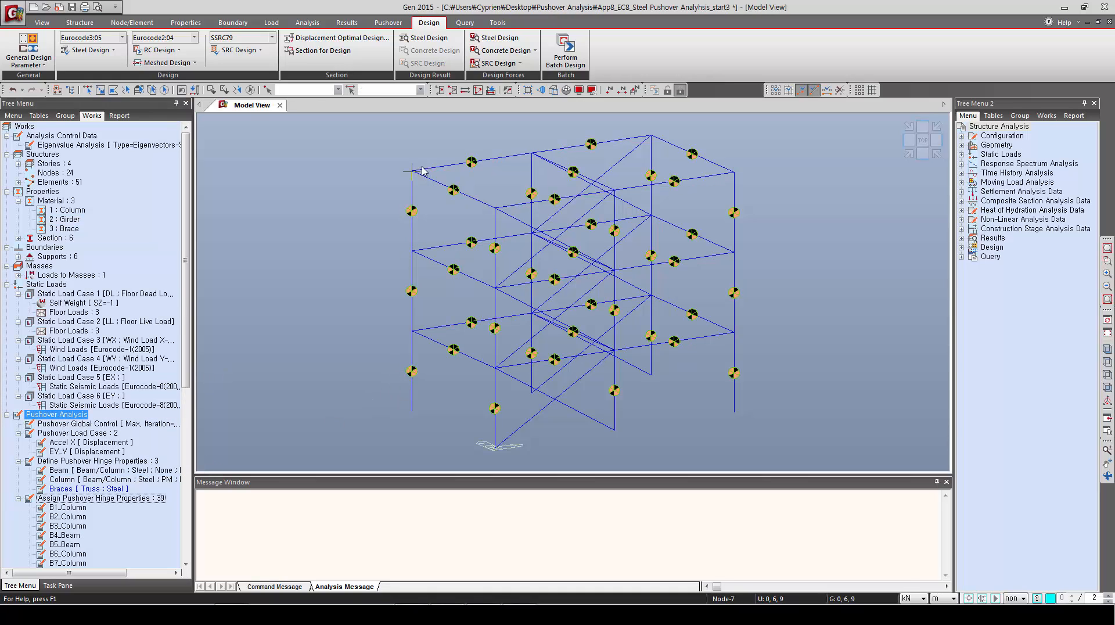
{"action": "mouse_move", "coordinate": [504, 352]}
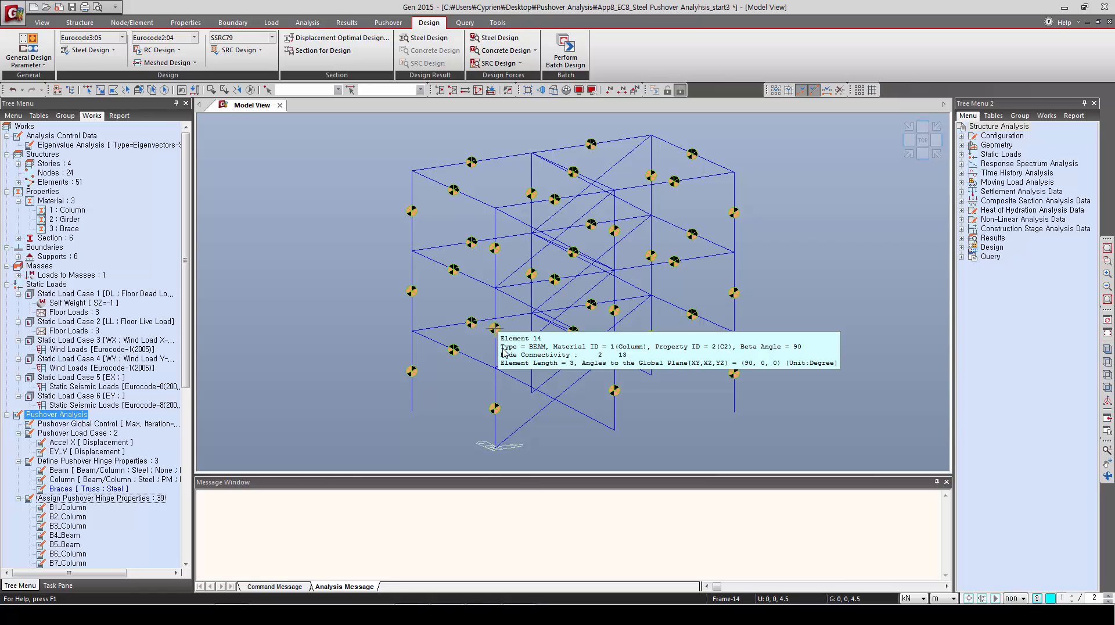
Step: Select all elements with the Brace material and assign the Braces hinge property to them
{"action": "left_click", "coordinate": [66, 228]}
{"action": "double_click", "coordinate": [66, 229]}
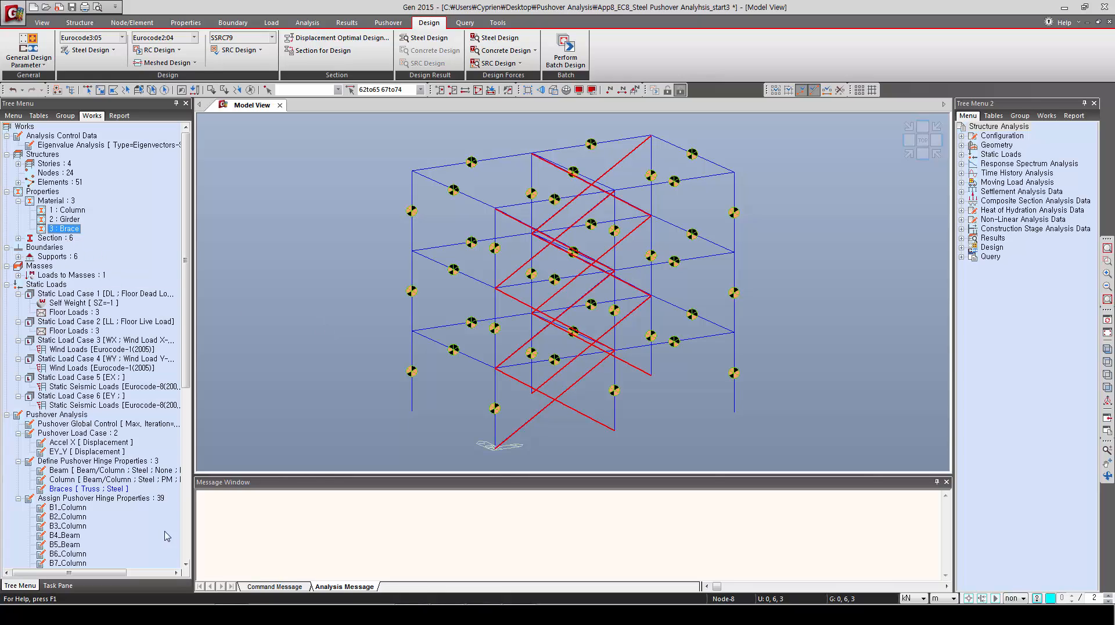
{"action": "left_click", "coordinate": [91, 490]}
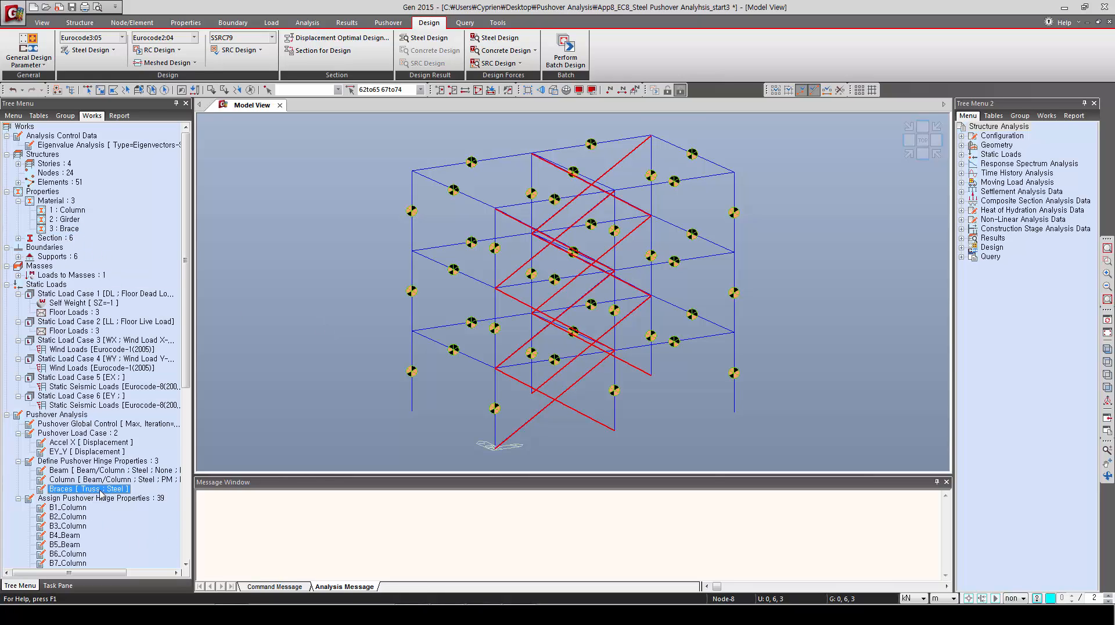
{"action": "left_click_drag", "start_coordinate": [100, 492], "coordinate": [430, 392]}
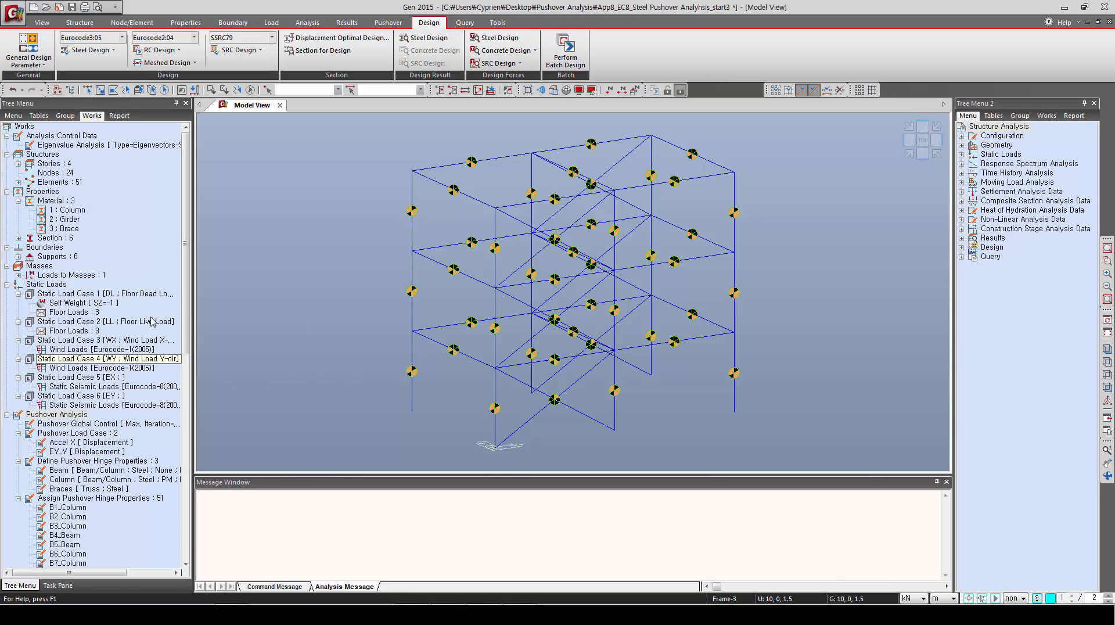
Step: Examine the yield surface properties of the assigned B1_Column hinge, including its yield strengths and P-M interaction curve
{"action": "left_click_drag", "start_coordinate": [186, 307], "coordinate": [189, 408]}
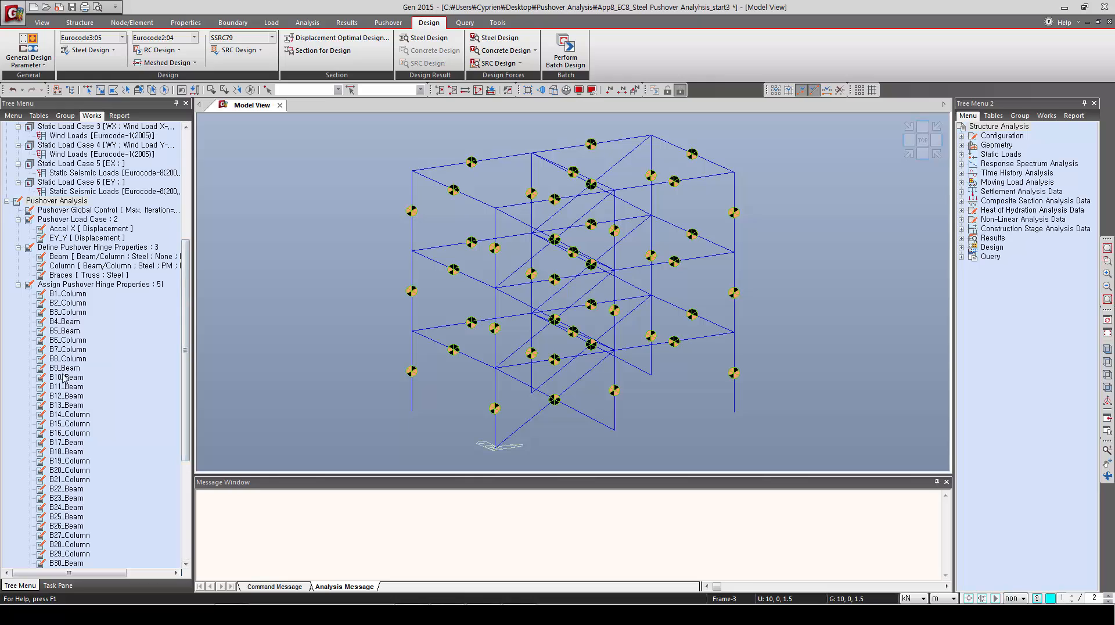
{"action": "left_click", "coordinate": [70, 332]}
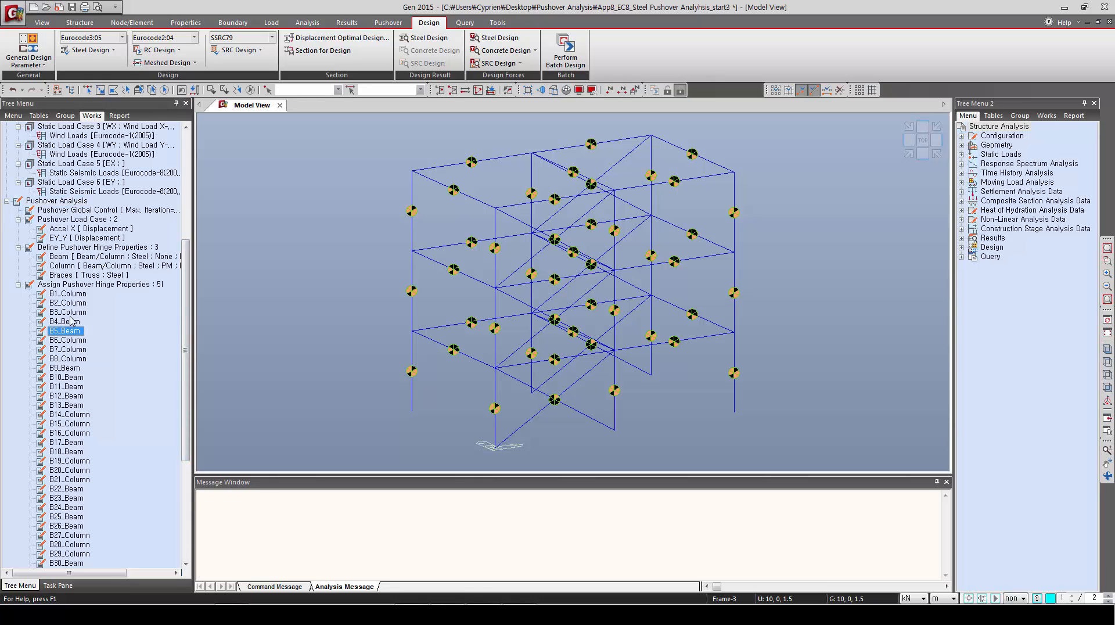
{"action": "left_click", "coordinate": [75, 302]}
{"action": "left_click", "coordinate": [80, 294]}
{"action": "right_click", "coordinate": [81, 294]}
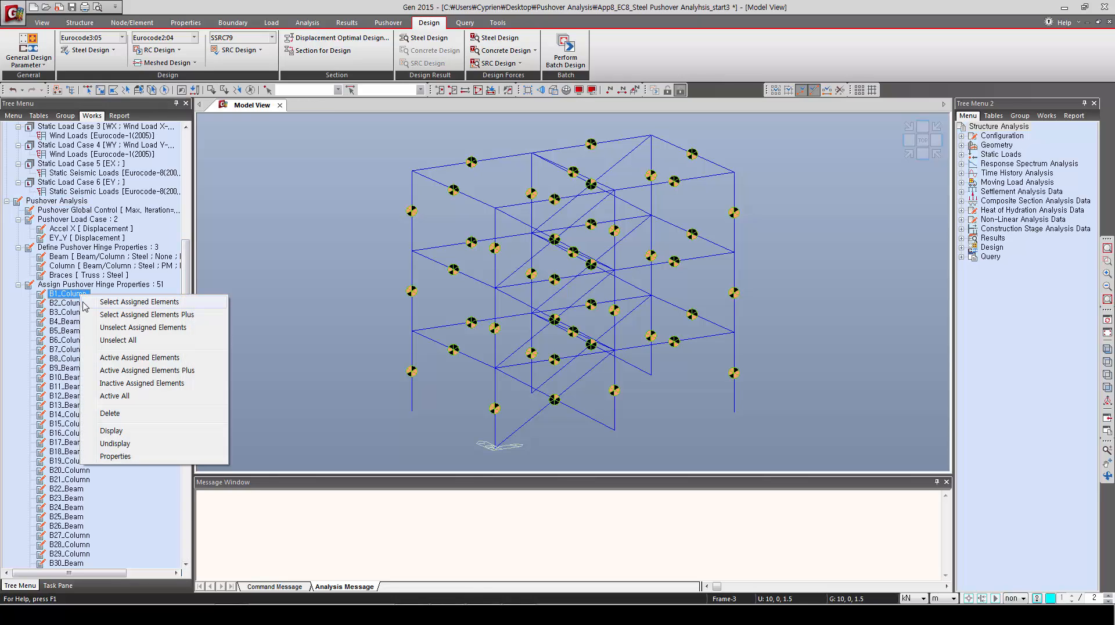
{"action": "left_click", "coordinate": [119, 456]}
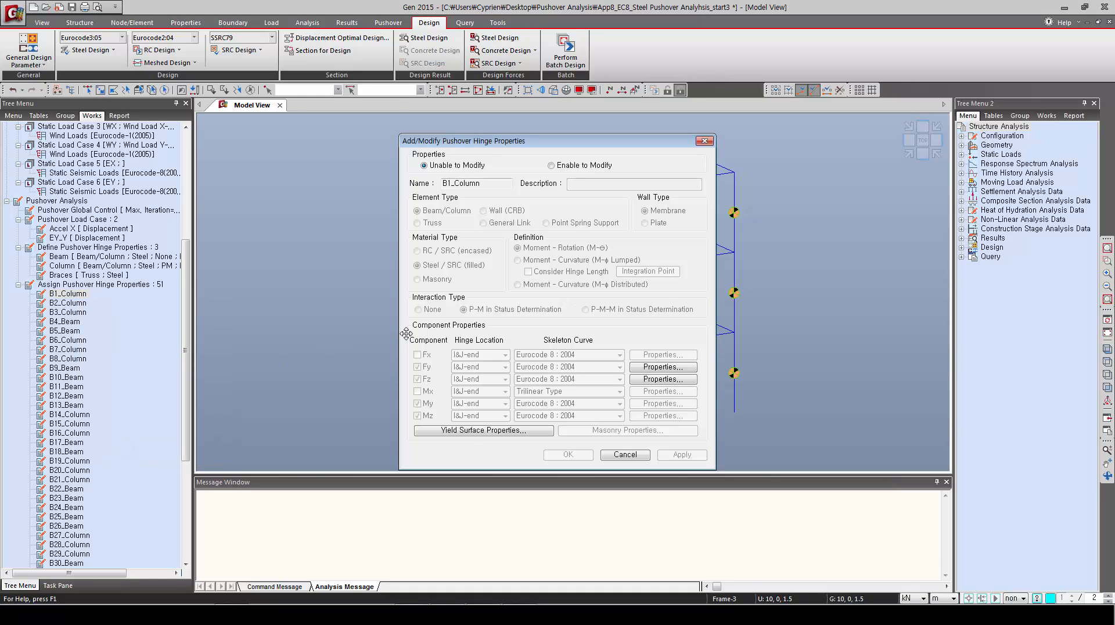
{"action": "left_click", "coordinate": [516, 434]}
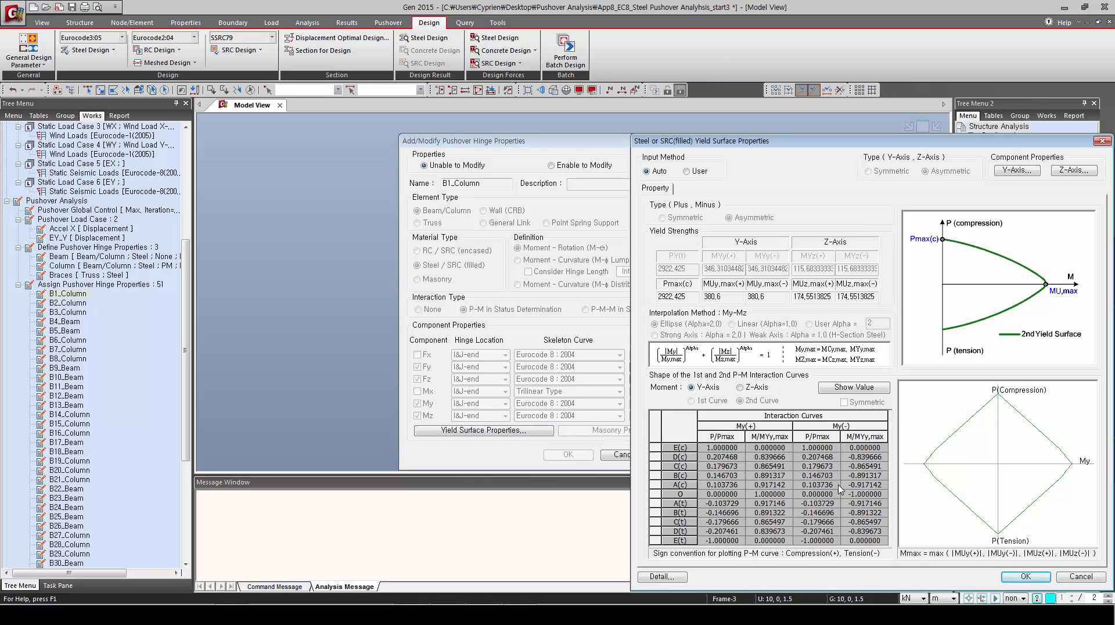
{"action": "left_click", "coordinate": [1101, 141]}
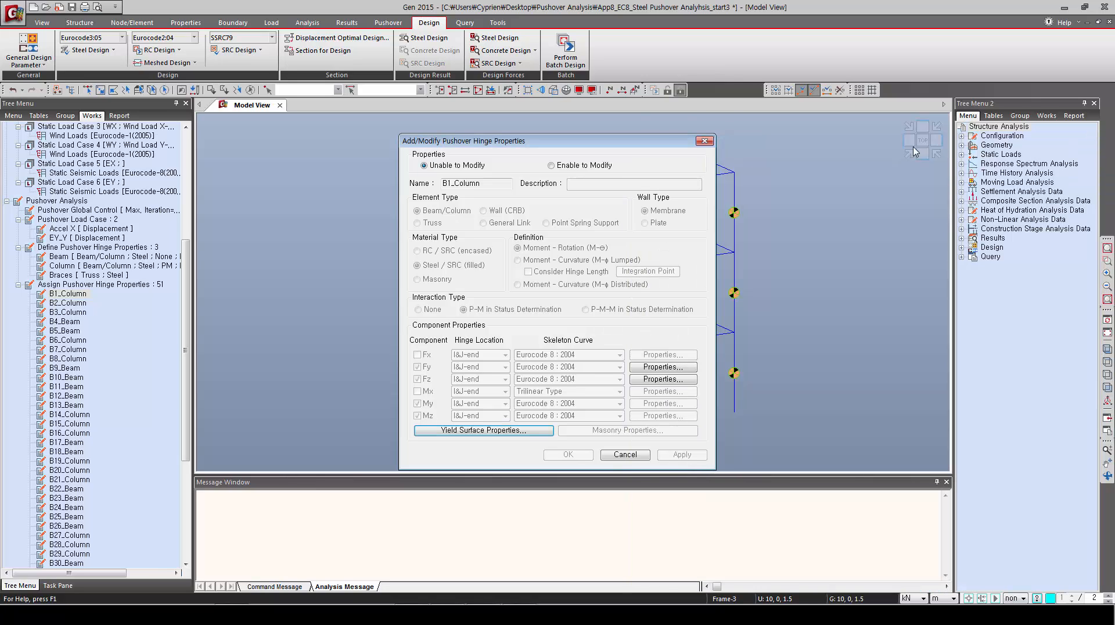
Step: Examine the Y-axis directional properties of the B1_Column hinge, including its primary curve and compliance criteria, and close its properties
{"action": "left_click", "coordinate": [532, 431]}
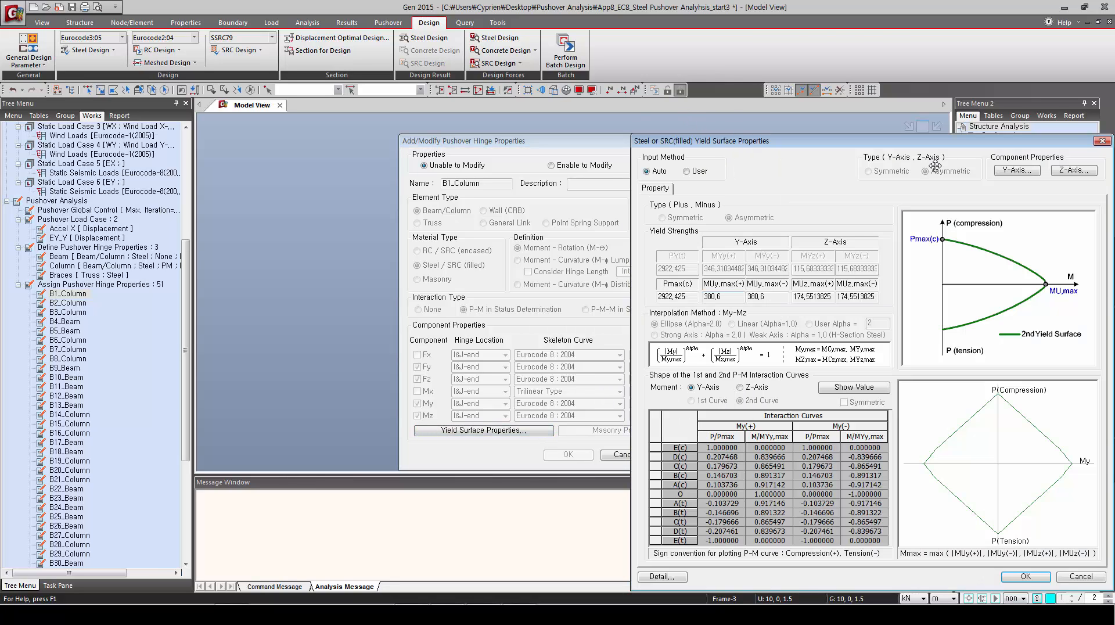
{"action": "left_click", "coordinate": [1015, 170]}
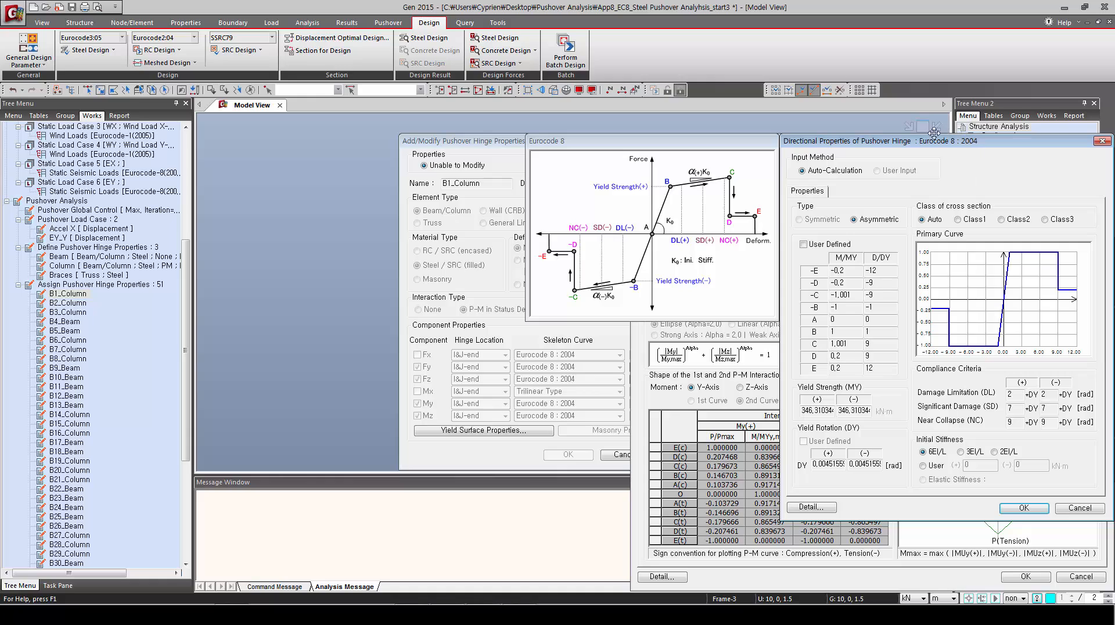
{"action": "left_click_drag", "start_coordinate": [926, 139], "coordinate": [837, 127]}
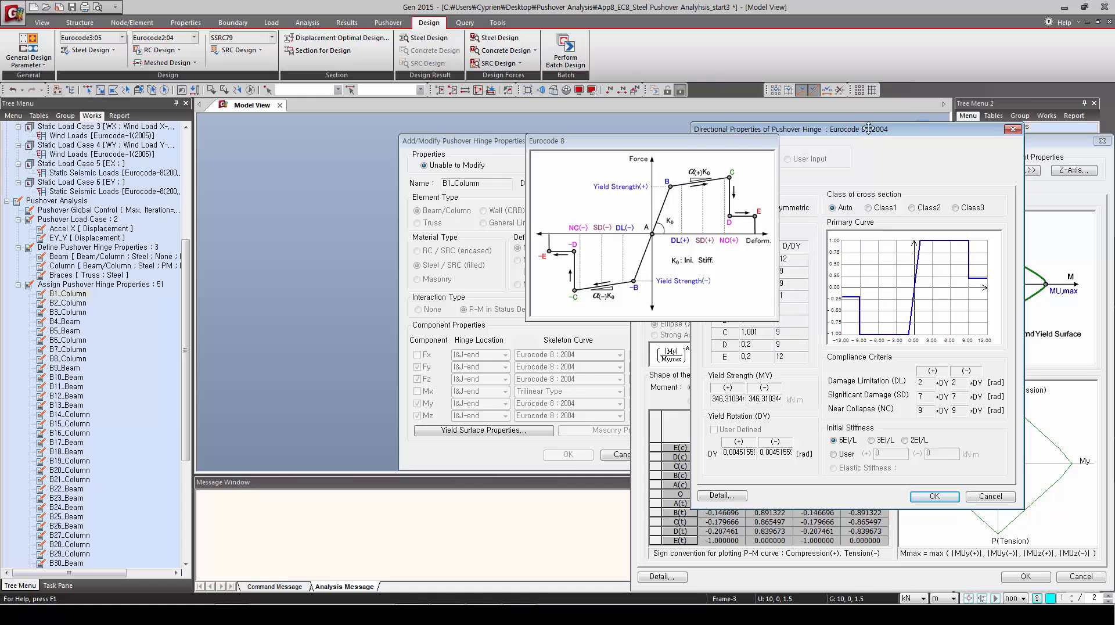
{"action": "left_click_drag", "start_coordinate": [865, 129], "coordinate": [922, 166]}
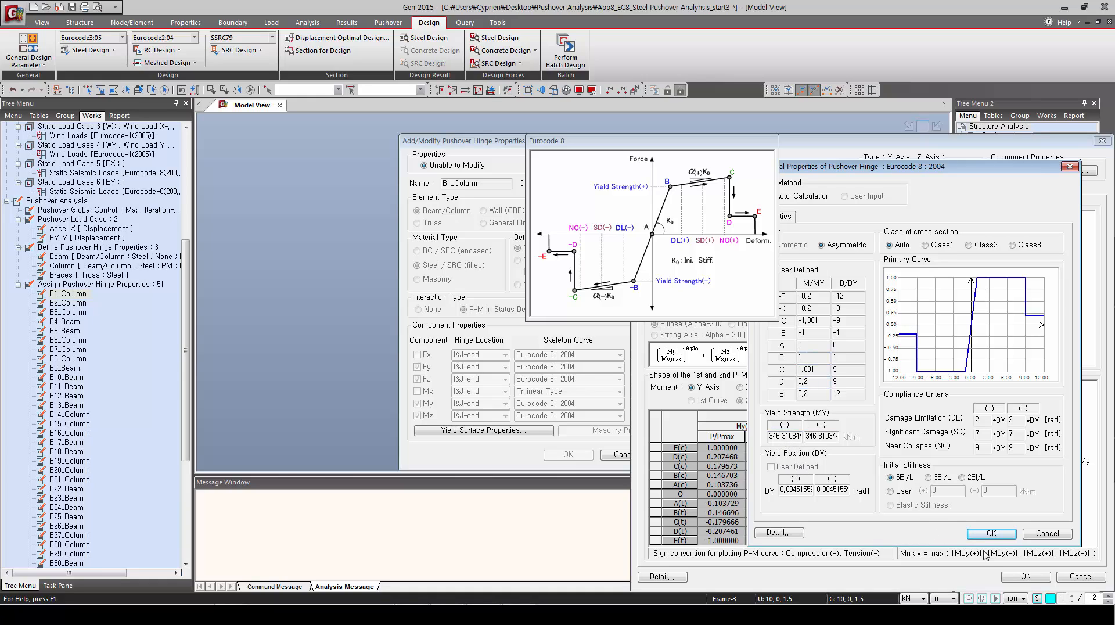
{"action": "left_click", "coordinate": [994, 534]}
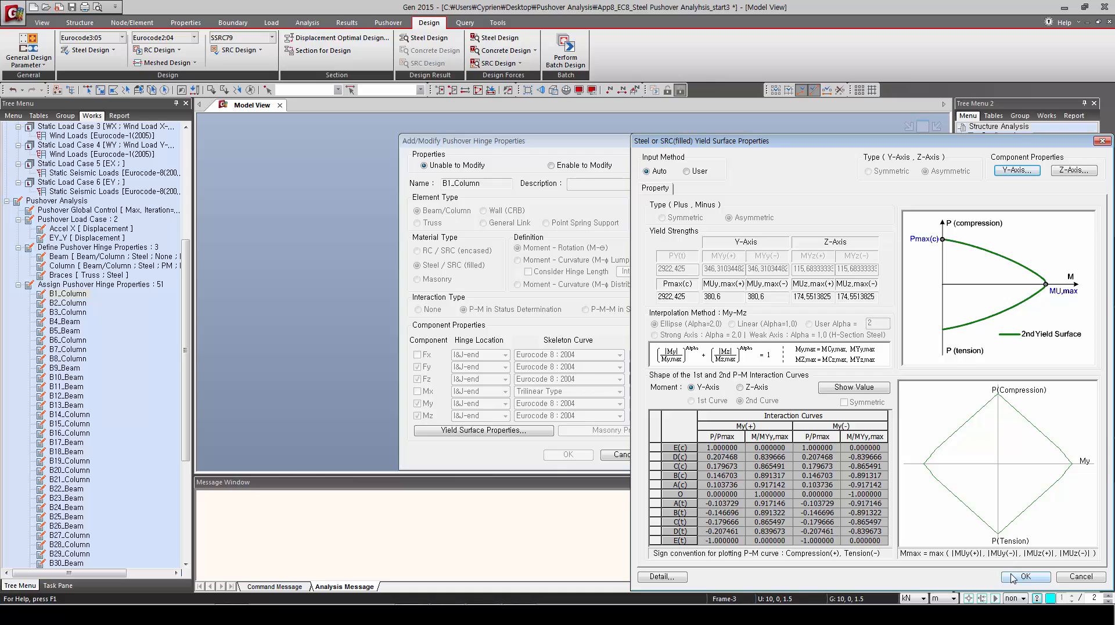
{"action": "left_click", "coordinate": [1011, 577]}
{"action": "left_click", "coordinate": [626, 458]}
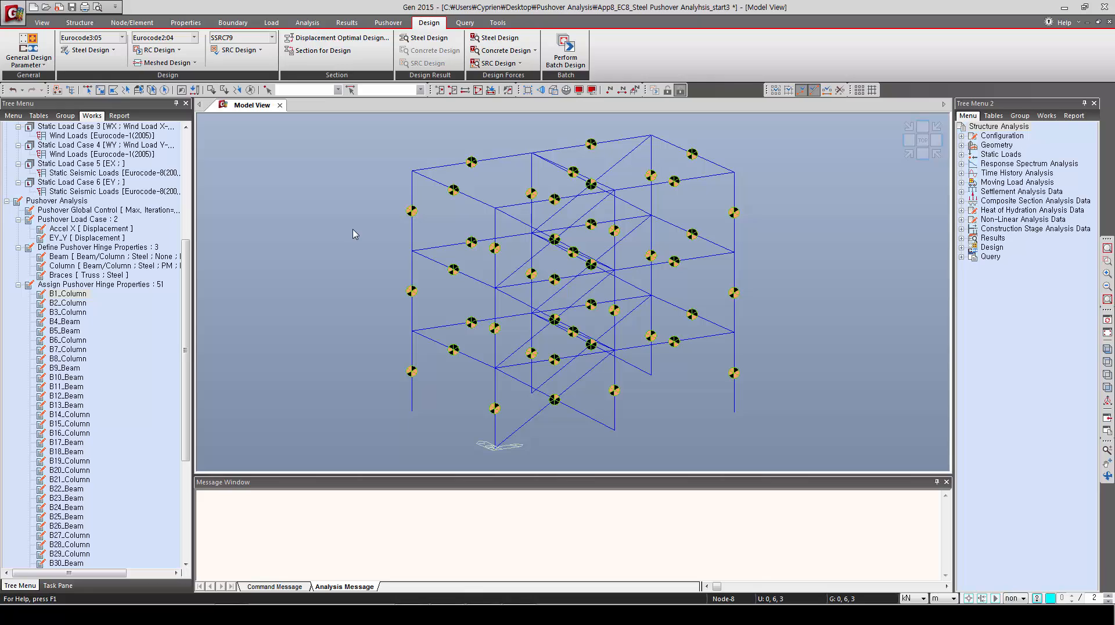
Step: Perform the pushover analysis and open the pushover curve results, placing the window clear of the screen edge
{"action": "left_click", "coordinate": [56, 586]}
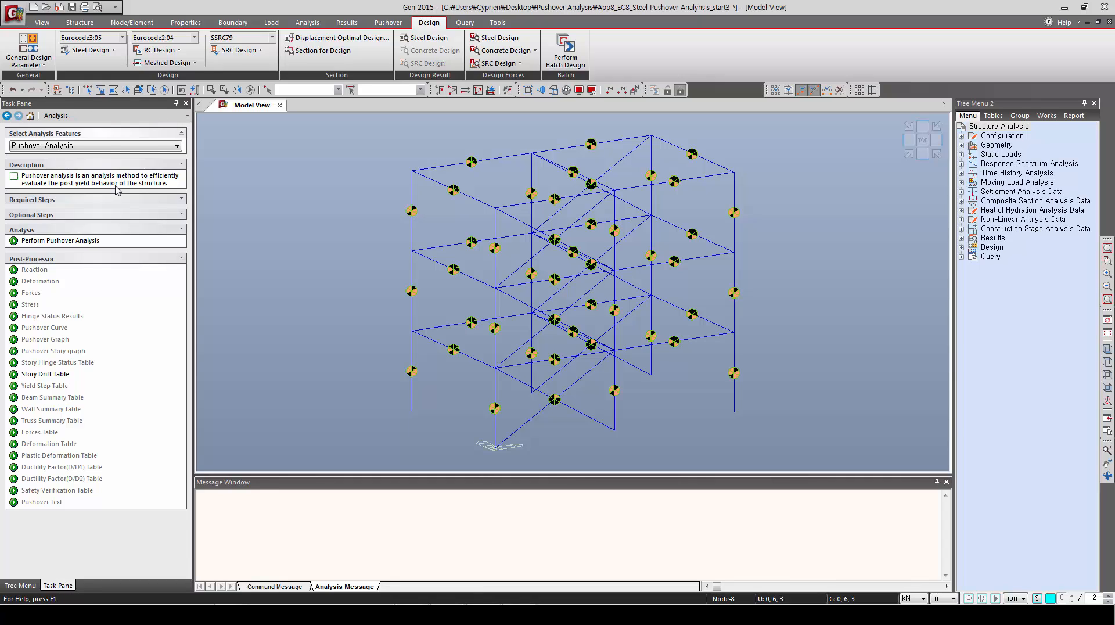
{"action": "left_click", "coordinate": [48, 242]}
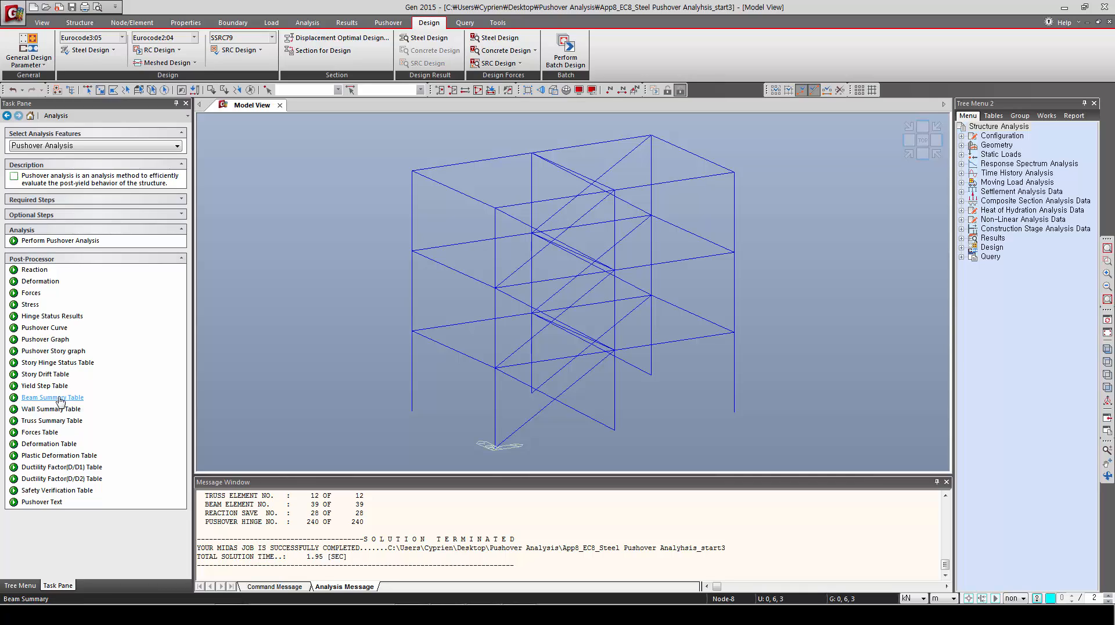
{"action": "left_click", "coordinate": [36, 328]}
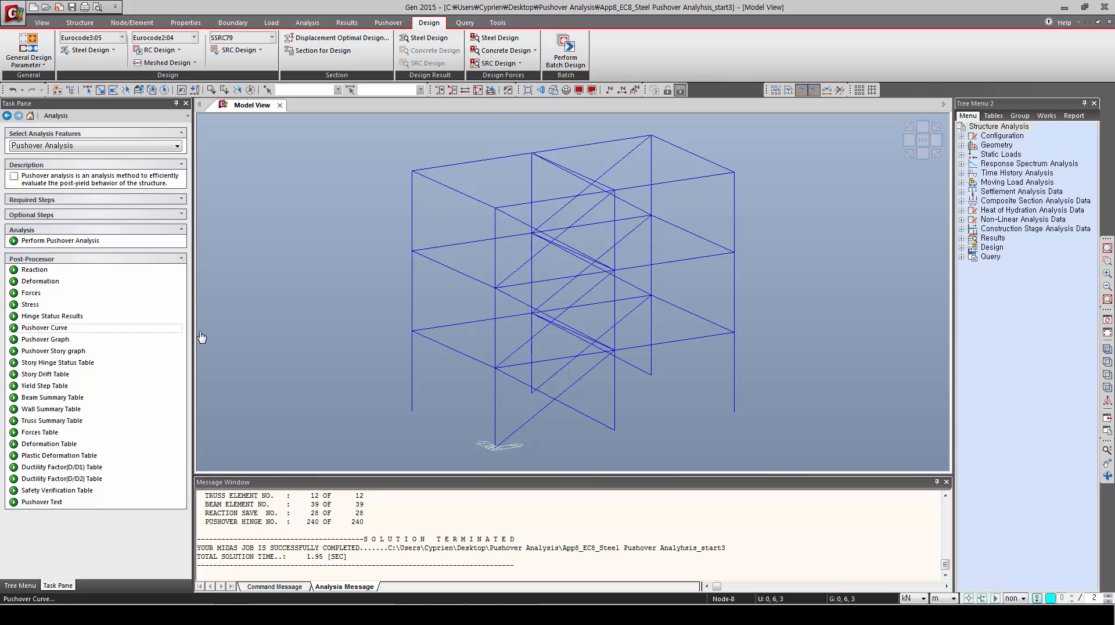
{"action": "left_click_drag", "start_coordinate": [291, 46], "coordinate": [426, 80]}
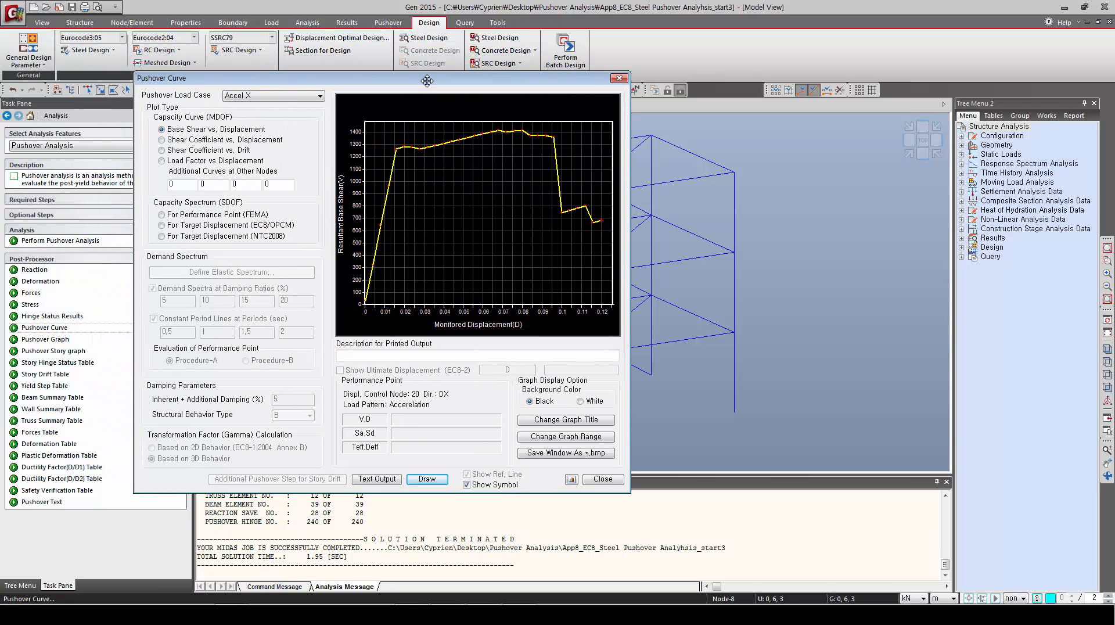
Step: Compare the base shear versus displacement capacity curves of load cases EY_Y and Accel X
{"action": "left_click", "coordinate": [257, 96]}
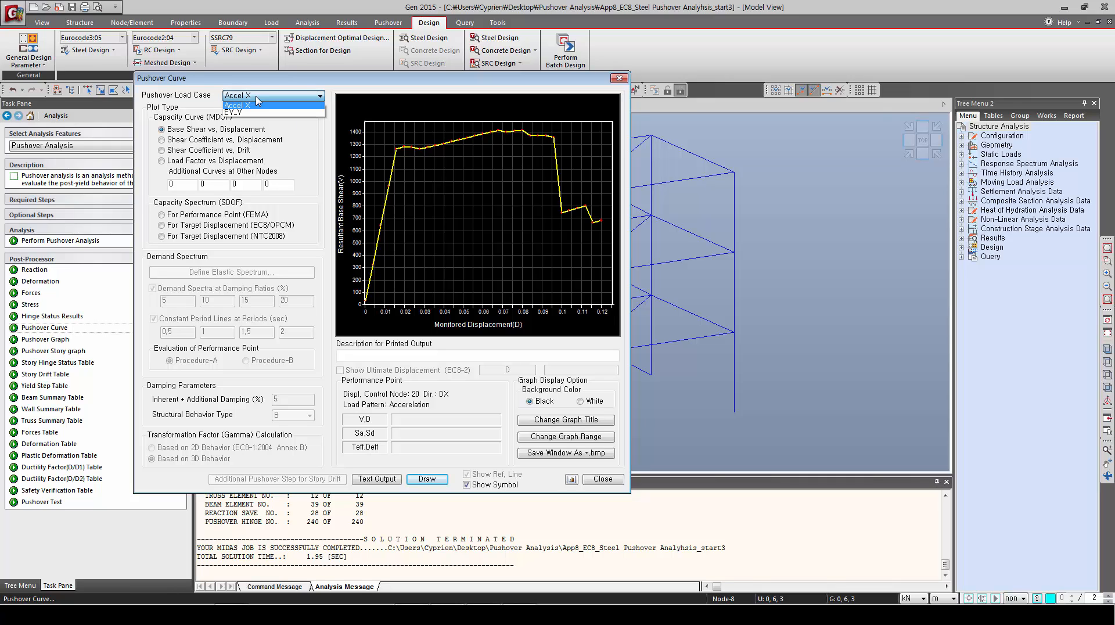
{"action": "left_click", "coordinate": [250, 111]}
{"action": "left_click", "coordinate": [255, 96]}
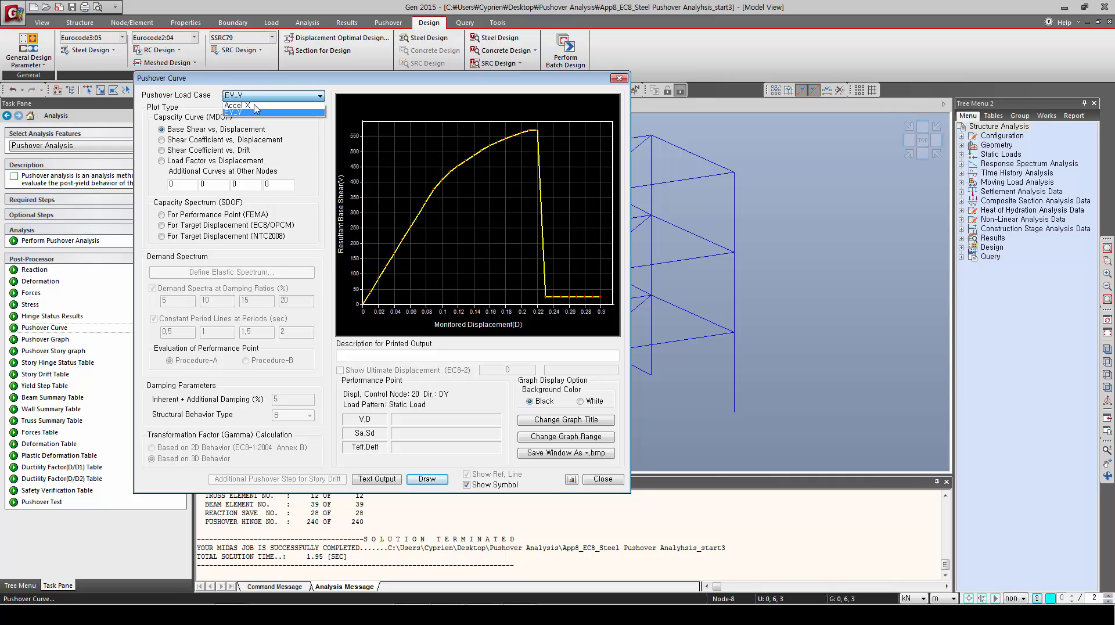
{"action": "left_click", "coordinate": [255, 106]}
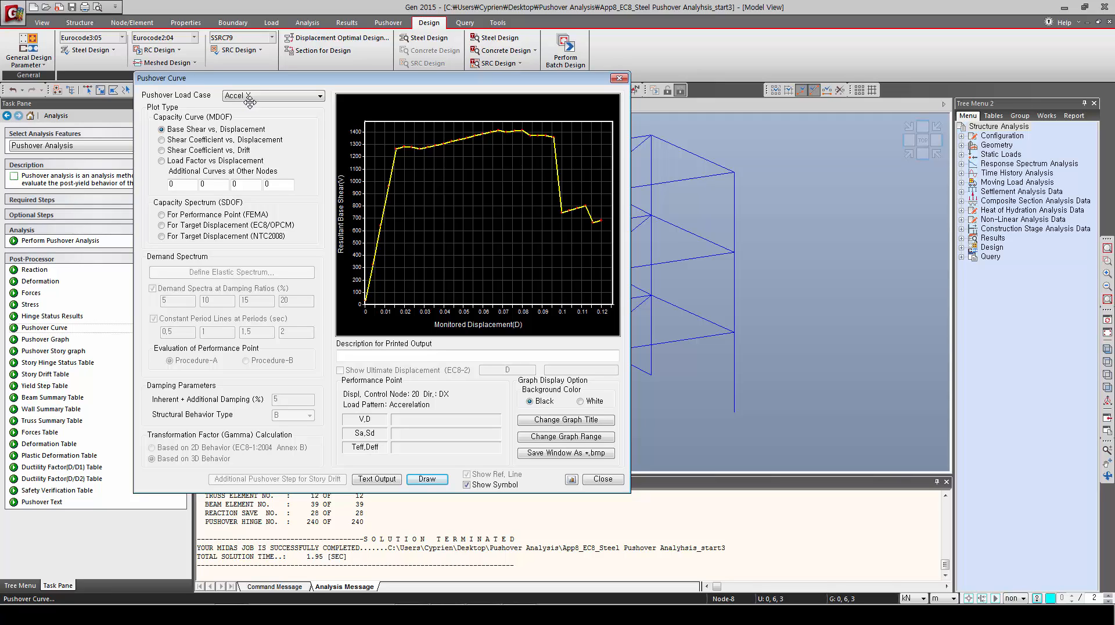
Step: Draw the Accel X target displacement (EC8/OPCM) spectrum using a Horizontal Design Spectrum, 0.5 g reference peak ground acceleration and a behavior factor of 1.5
{"action": "left_click", "coordinate": [161, 225]}
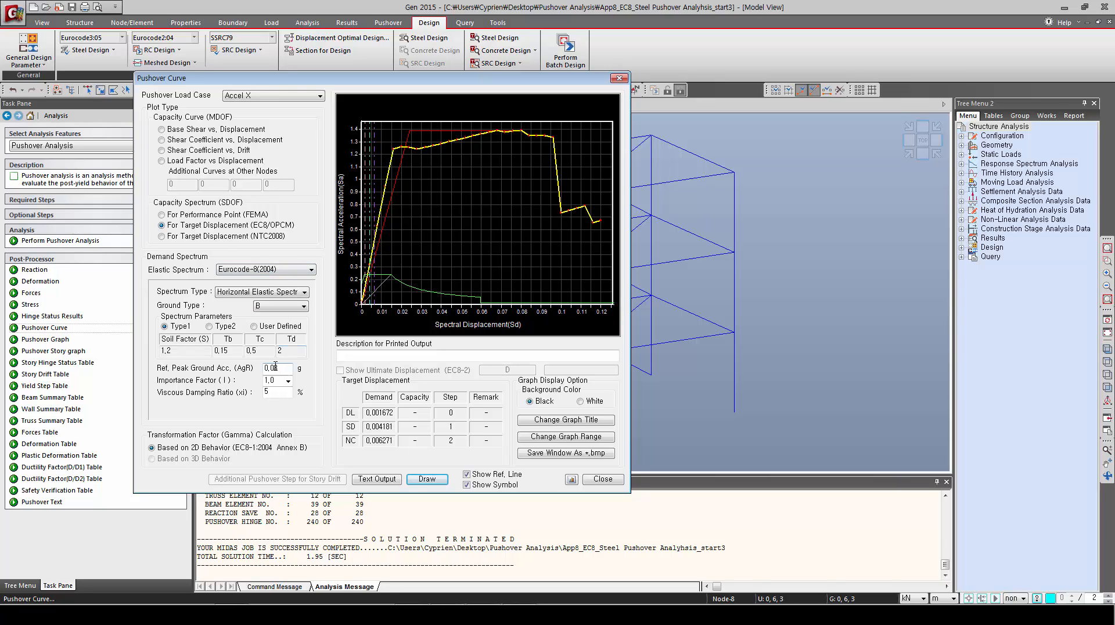
{"action": "left_click", "coordinate": [261, 292]}
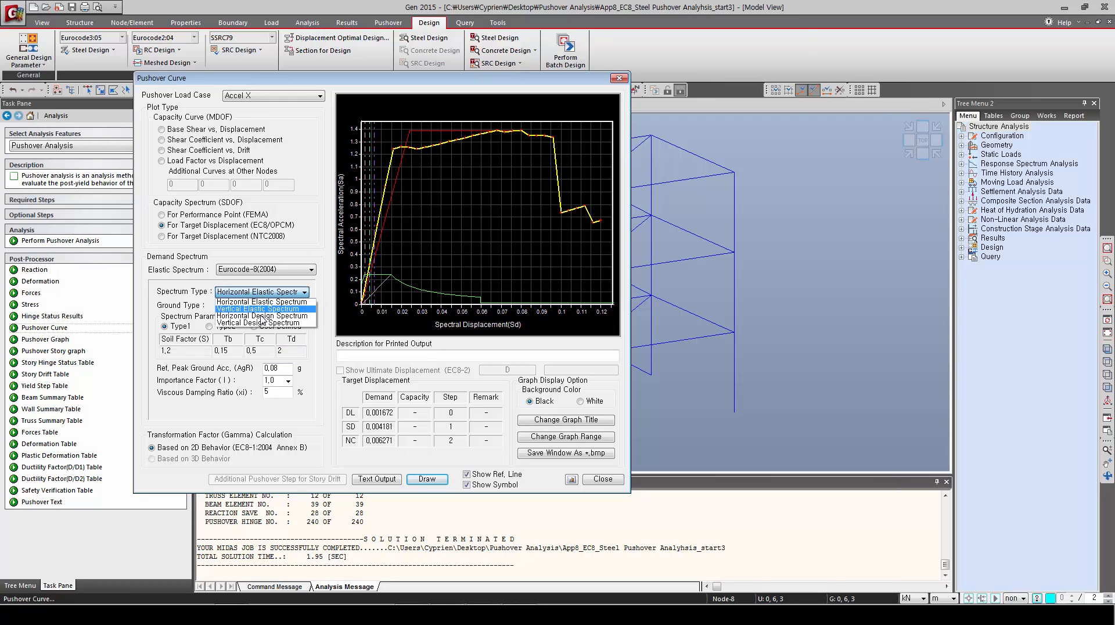
{"action": "left_click", "coordinate": [259, 316]}
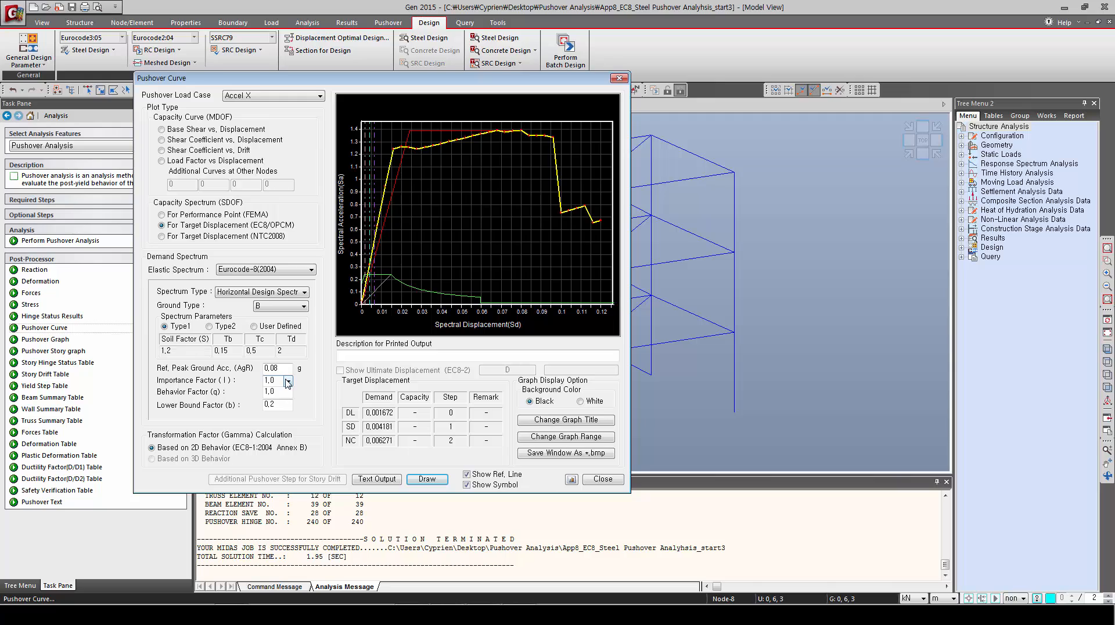
{"action": "left_click_drag", "start_coordinate": [290, 369], "coordinate": [263, 372]}
{"action": "type", "text": "0,"}
{"action": "left_click", "coordinate": [277, 390]}
{"action": "key", "text": "BackSpace"}
{"action": "left_click", "coordinate": [426, 479]}
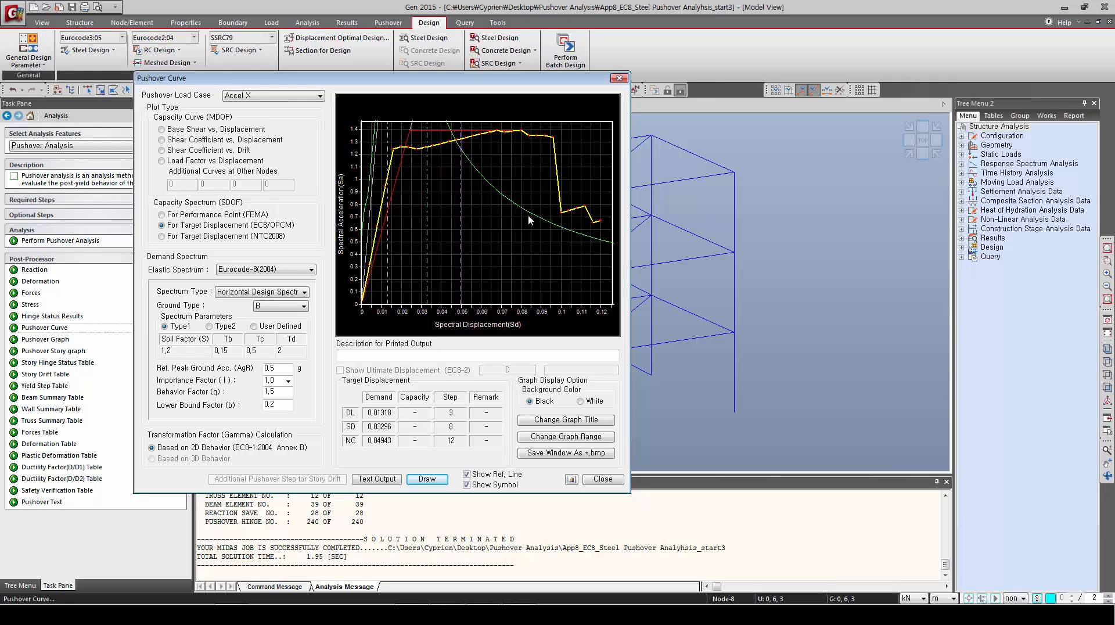
Step: Check the capacity spectrum and target displacements for load case EY_Y, and close the pushover curve
{"action": "left_click", "coordinate": [275, 97]}
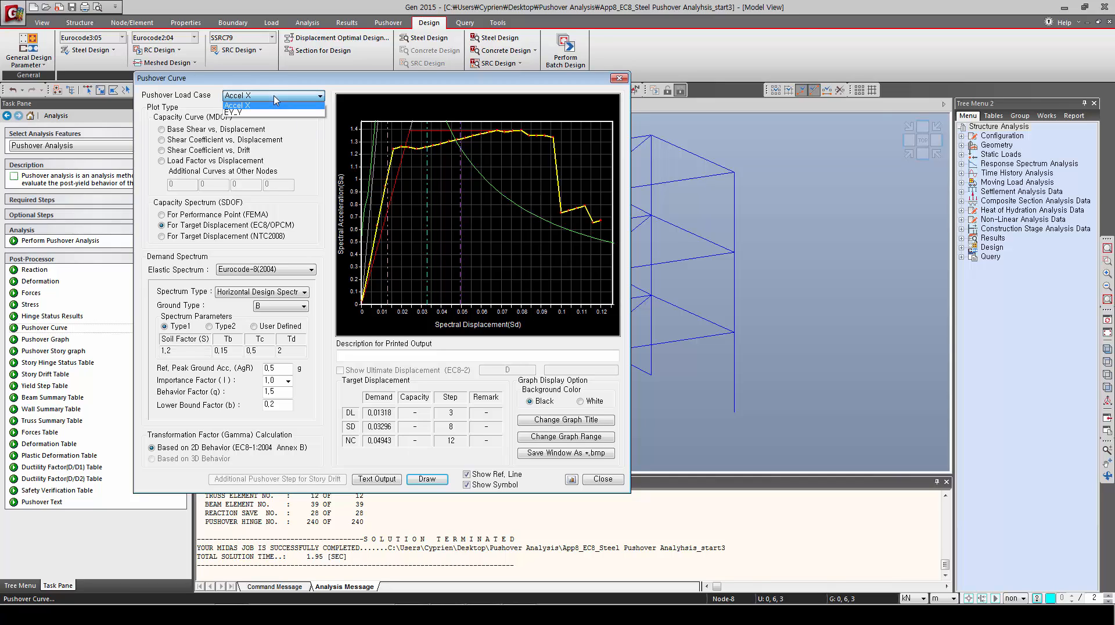
{"action": "left_click", "coordinate": [267, 113]}
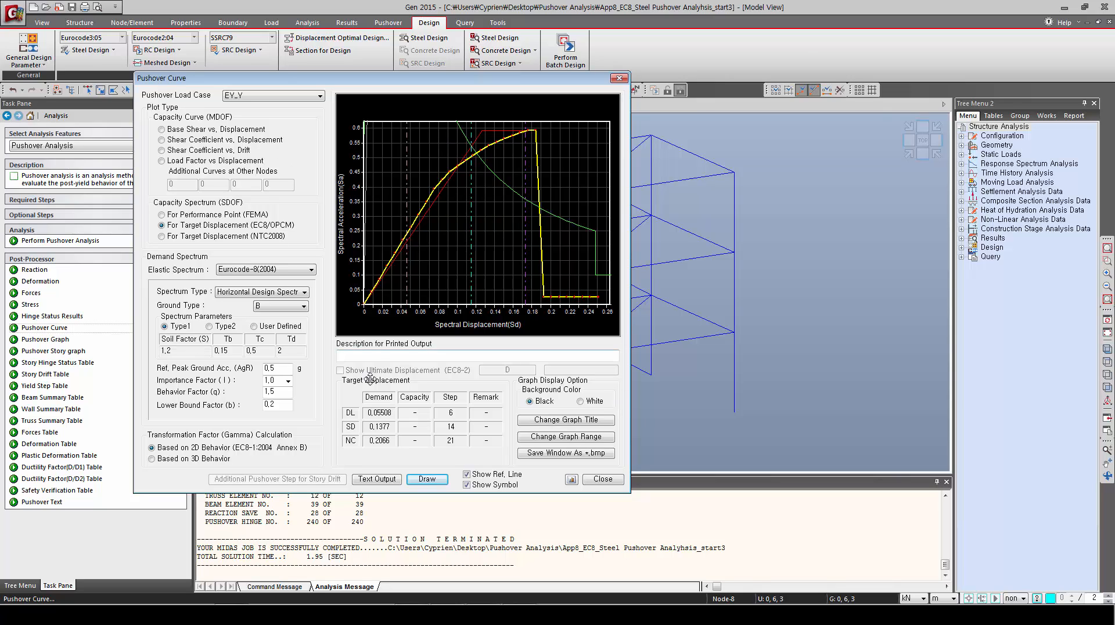
{"action": "left_click", "coordinate": [601, 479]}
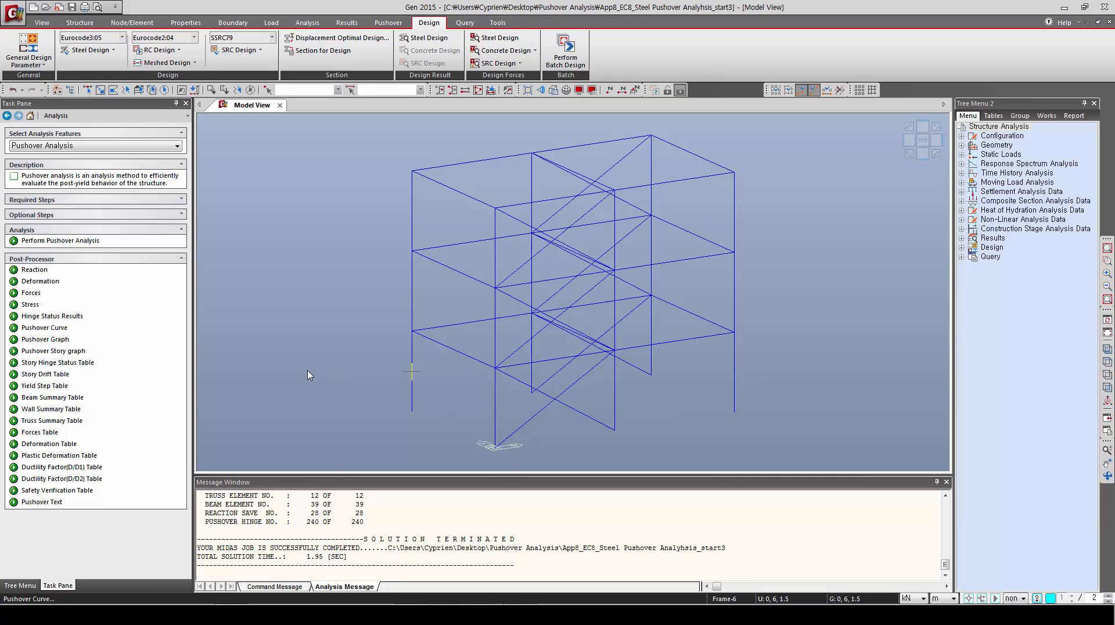
Step: Display the Accel X hinge status at step 21 as Status of Yielding (EC8:2004) for component Ry, with legend and deformed shape
{"action": "left_click", "coordinate": [46, 317]}
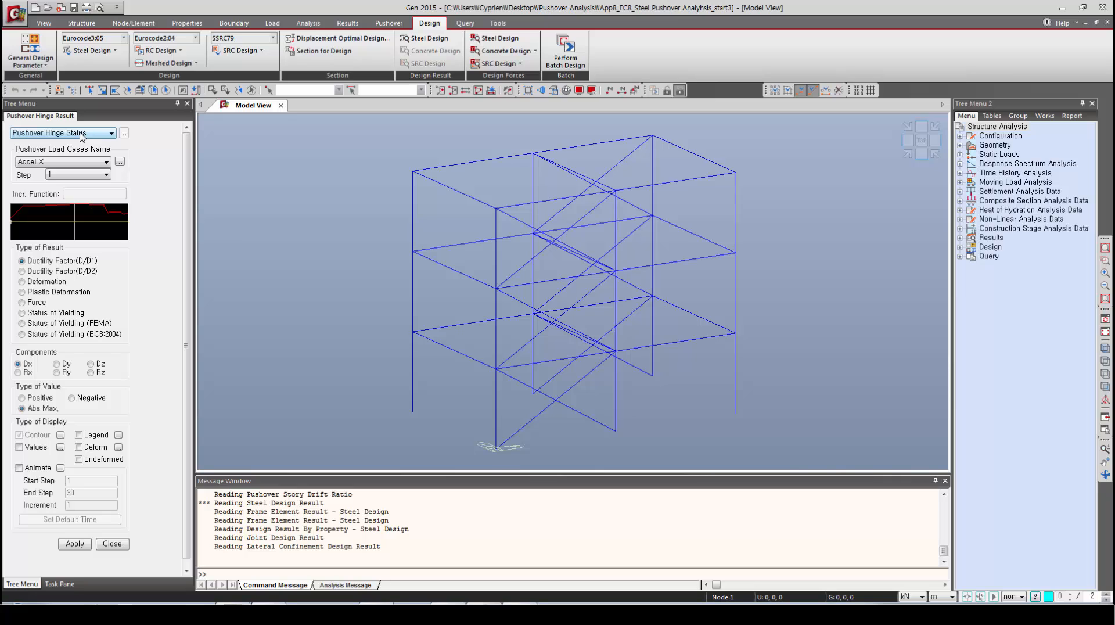
{"action": "left_click", "coordinate": [91, 176]}
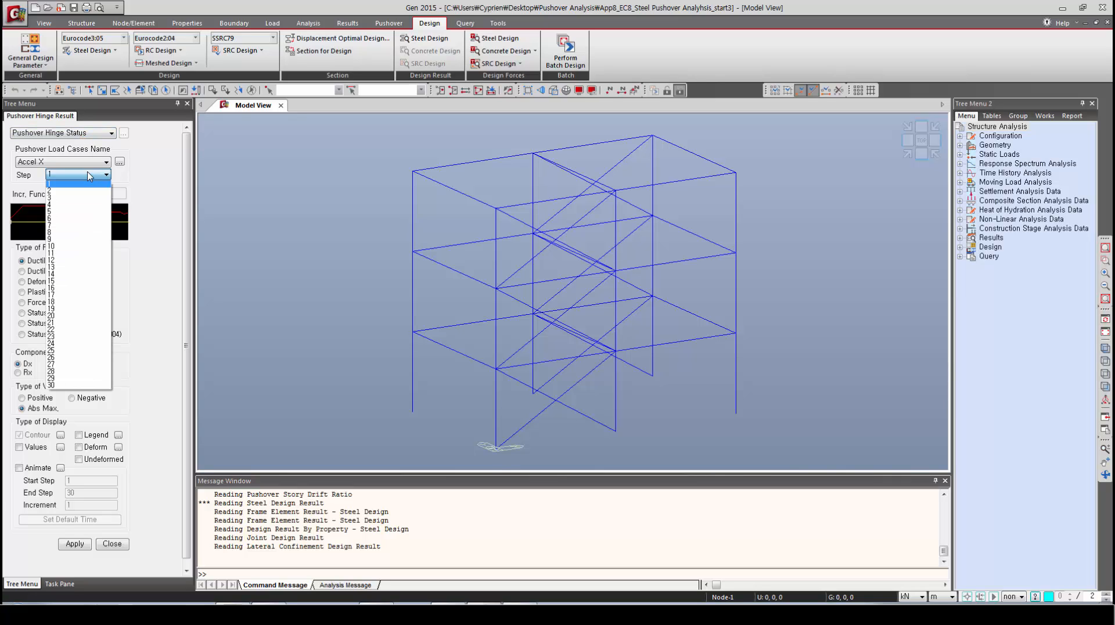
{"action": "left_click", "coordinate": [70, 322]}
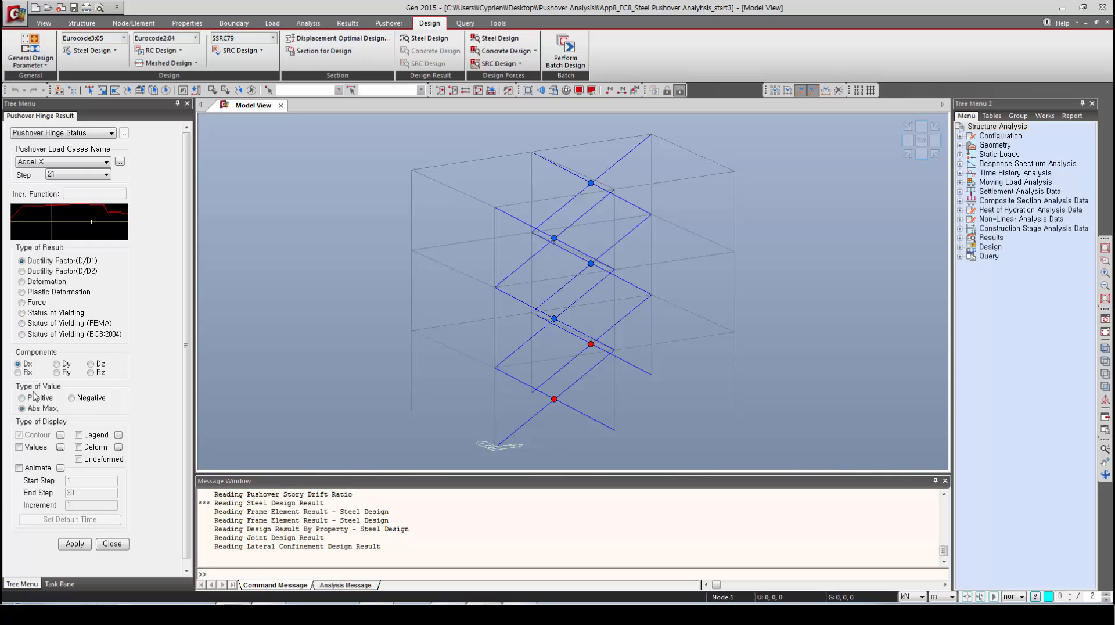
{"action": "left_click", "coordinate": [21, 335]}
{"action": "left_click", "coordinate": [78, 434]}
{"action": "left_click", "coordinate": [79, 445]}
{"action": "left_click", "coordinate": [76, 544]}
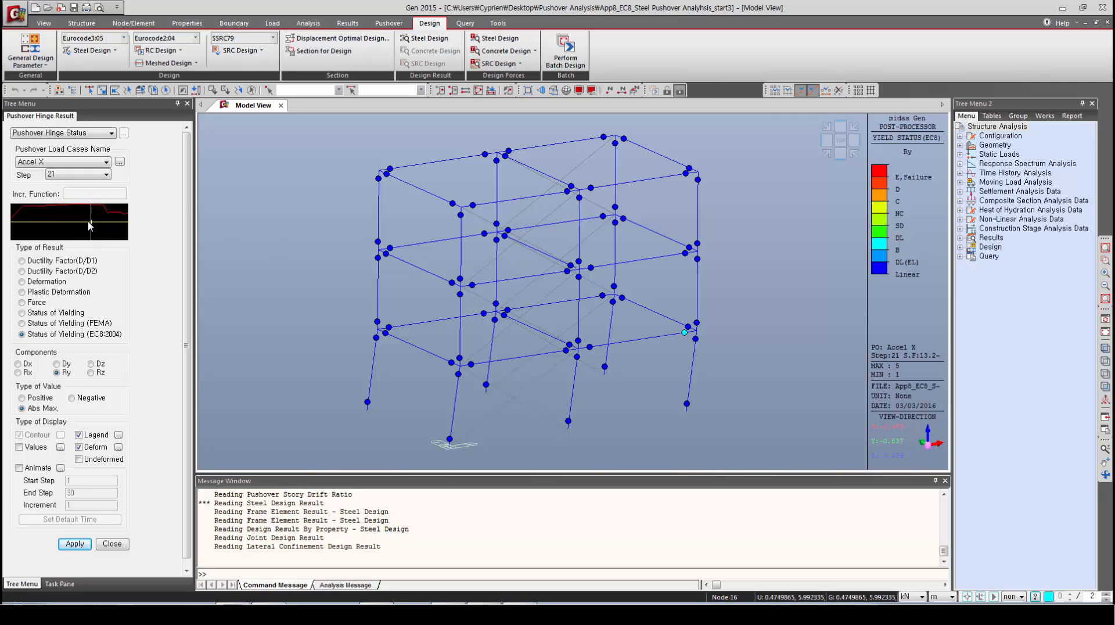
Step: Show the hinge yield status for Accel X at step 24 and for EY_Y at step 29, and close the hinge result settings
{"action": "left_click_drag", "start_coordinate": [70, 226], "coordinate": [105, 226]}
{"action": "left_click", "coordinate": [65, 163]}
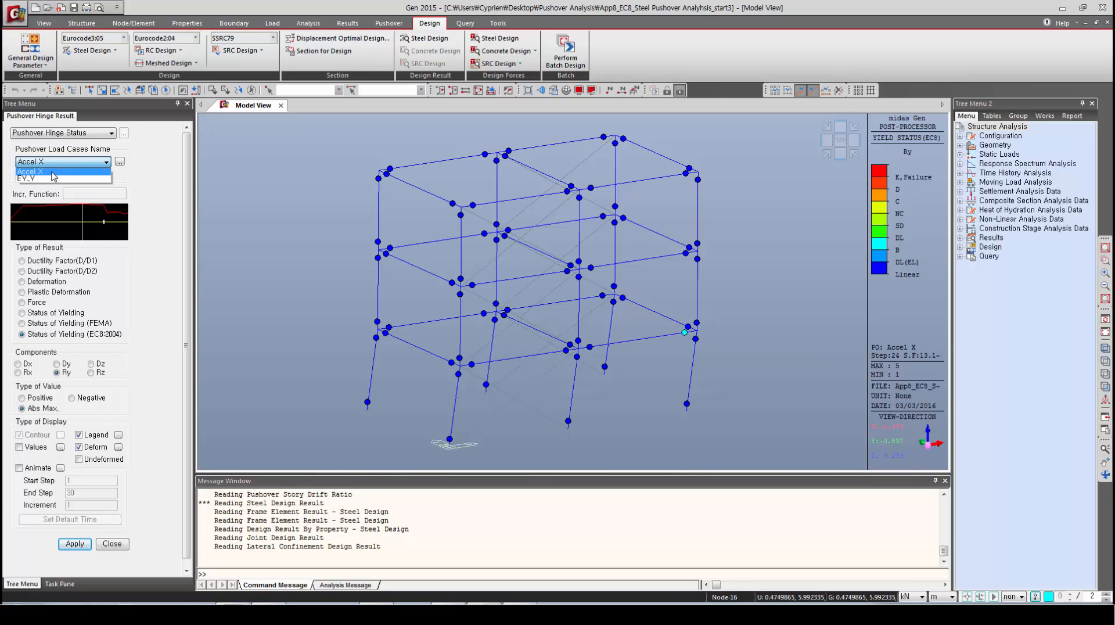
{"action": "left_click", "coordinate": [53, 179]}
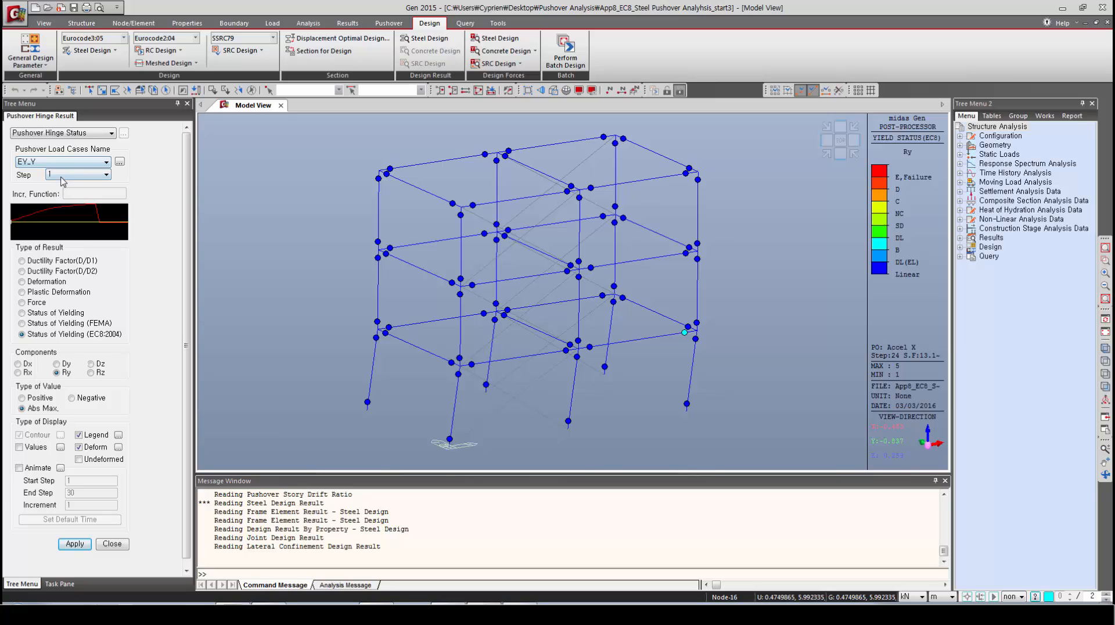
{"action": "left_click", "coordinate": [63, 176]}
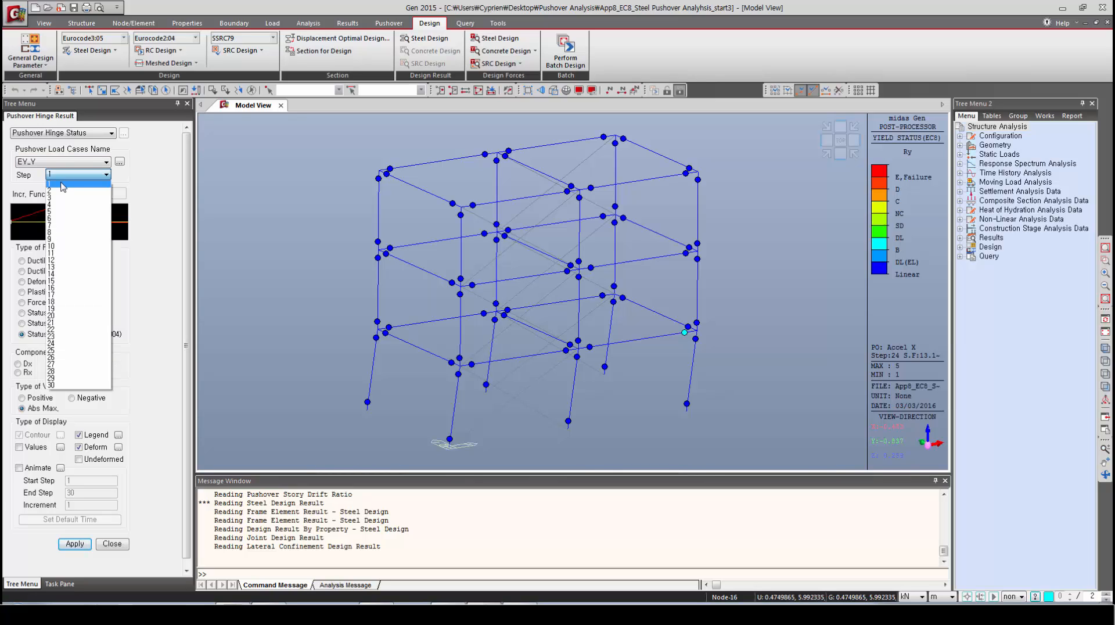
{"action": "left_click", "coordinate": [52, 376]}
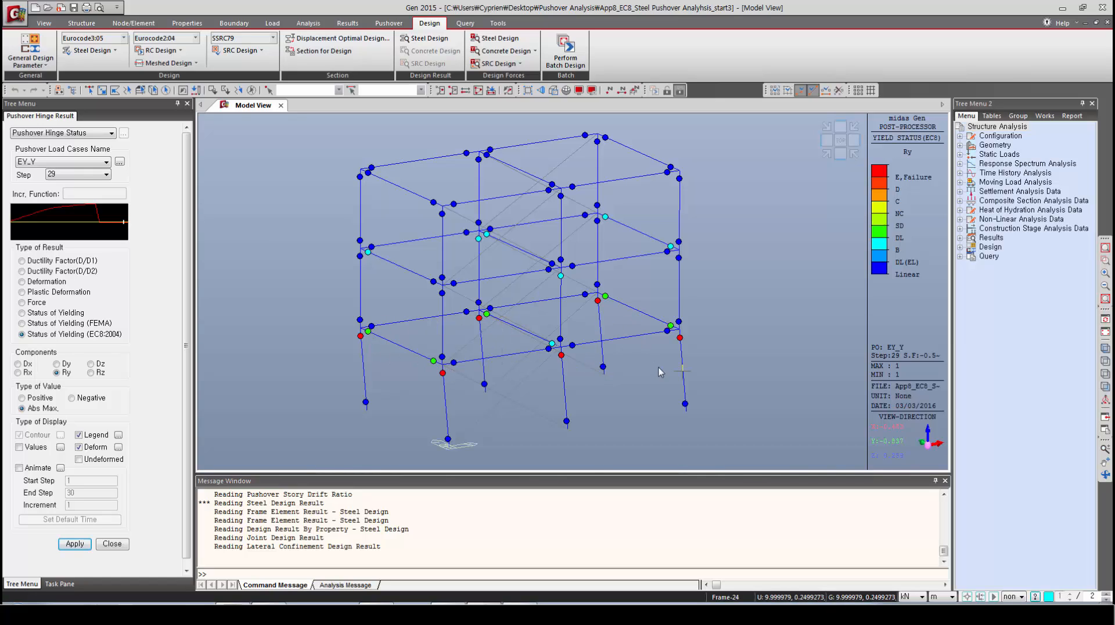
{"action": "left_click", "coordinate": [112, 544]}
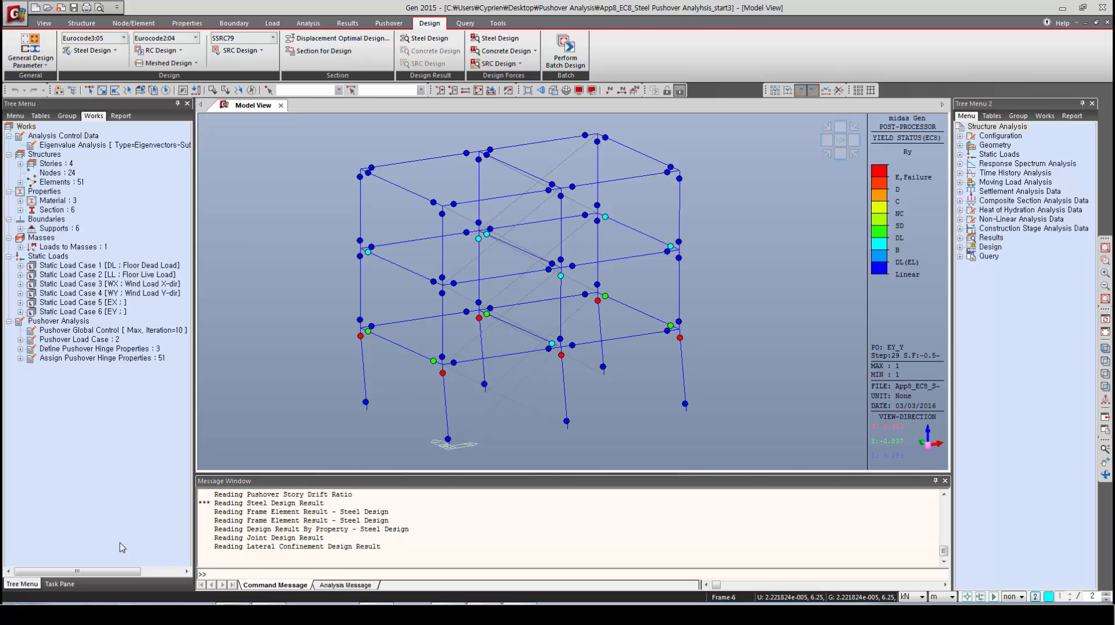